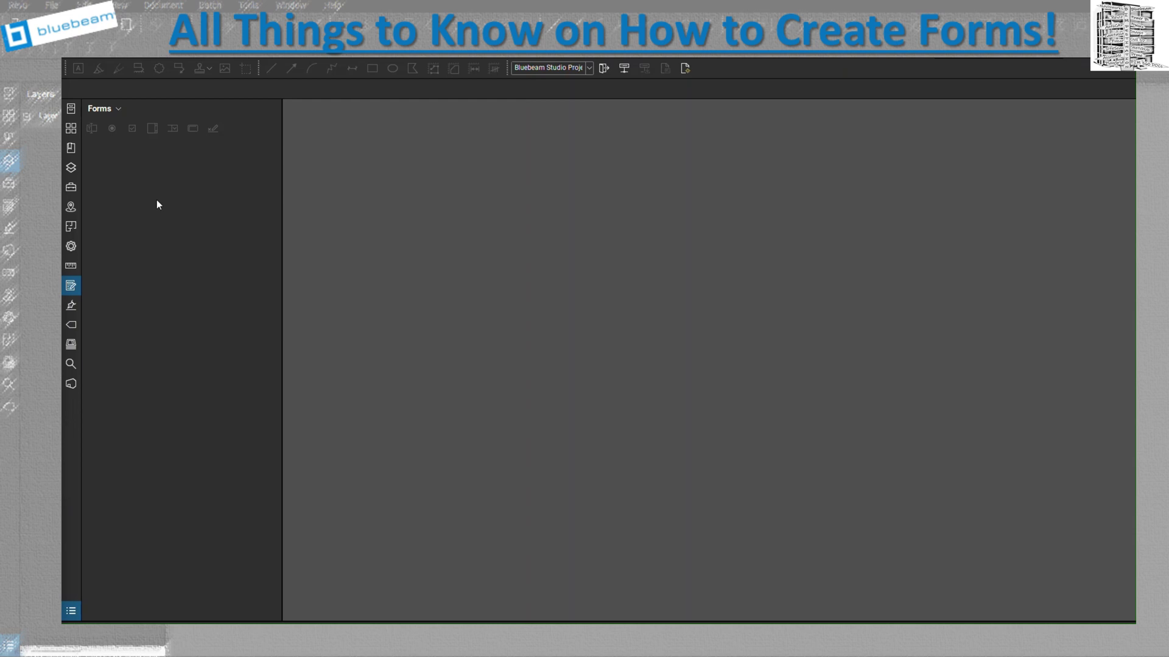
Create a new PDF from the RFI template and bring the full form into view
left_click(117, 56)
mouse_move(166, 79)
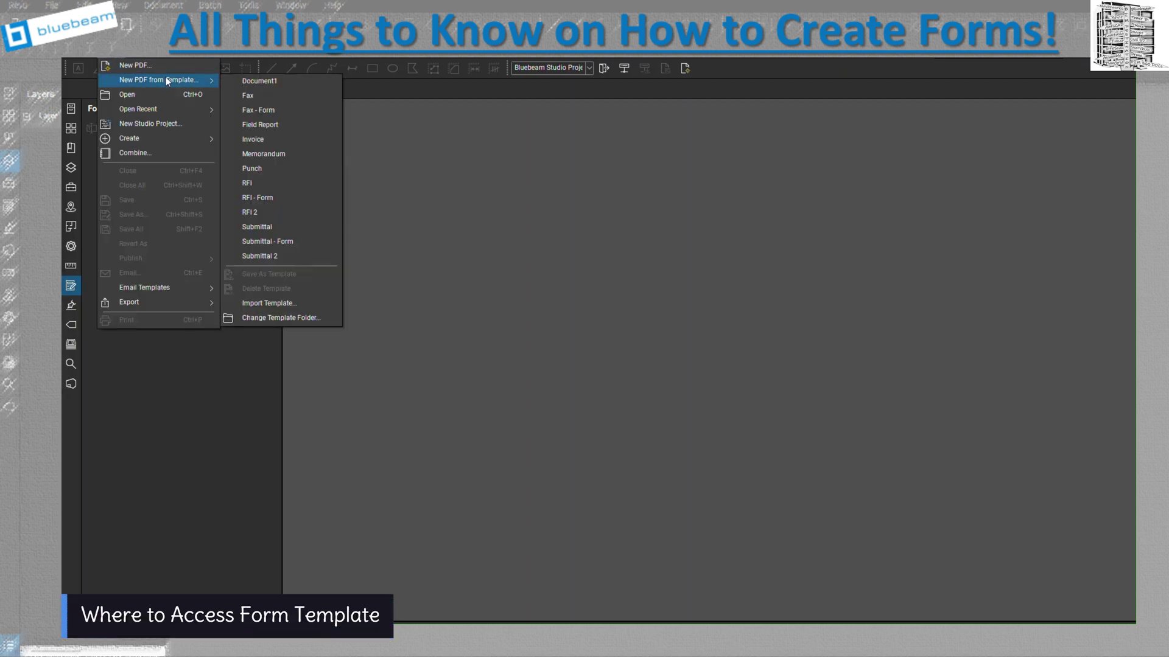
left_click(278, 183)
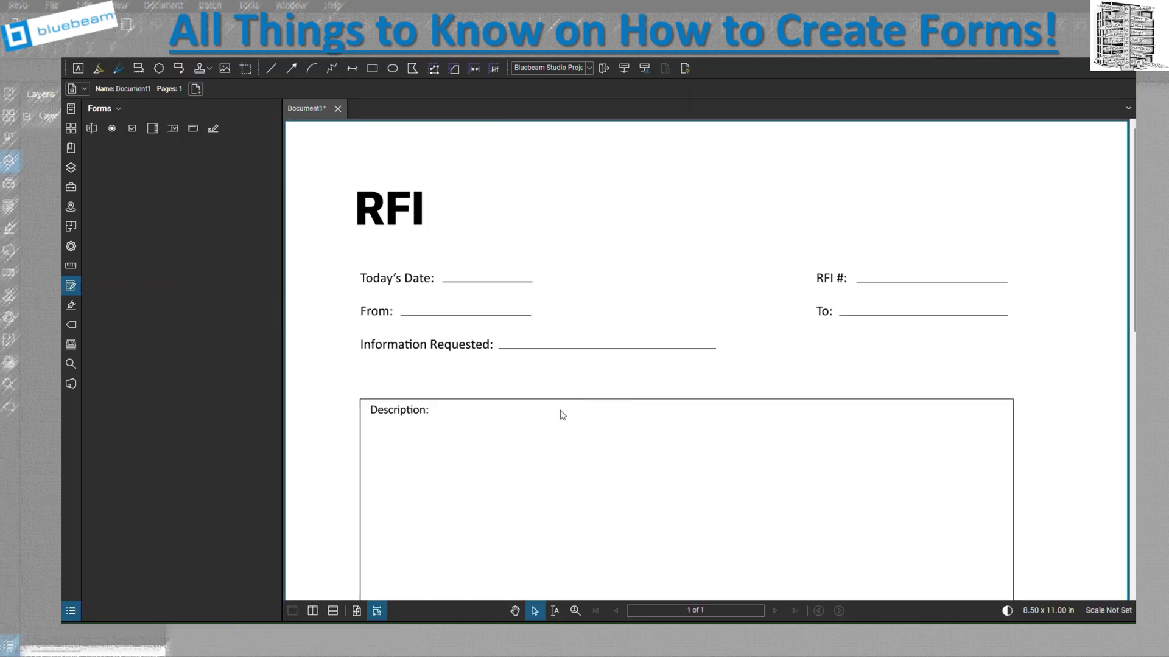
scroll(544, 408, "down", 3)
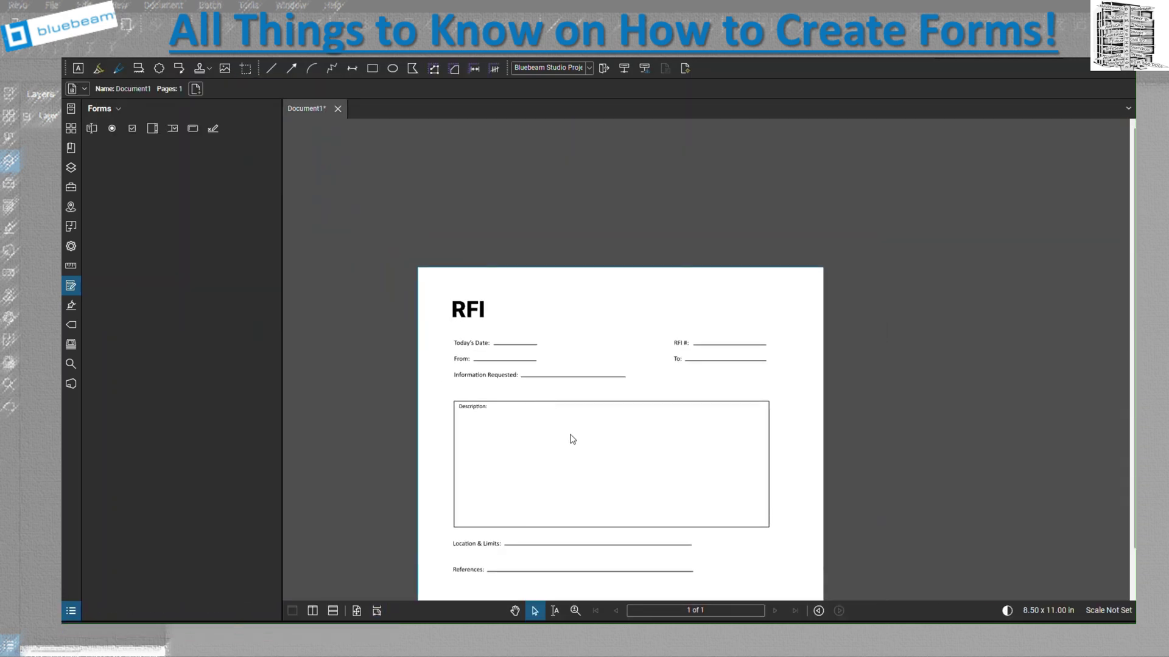
scroll(568, 402, "down", 4)
left_click_drag(565, 366, 546, 451)
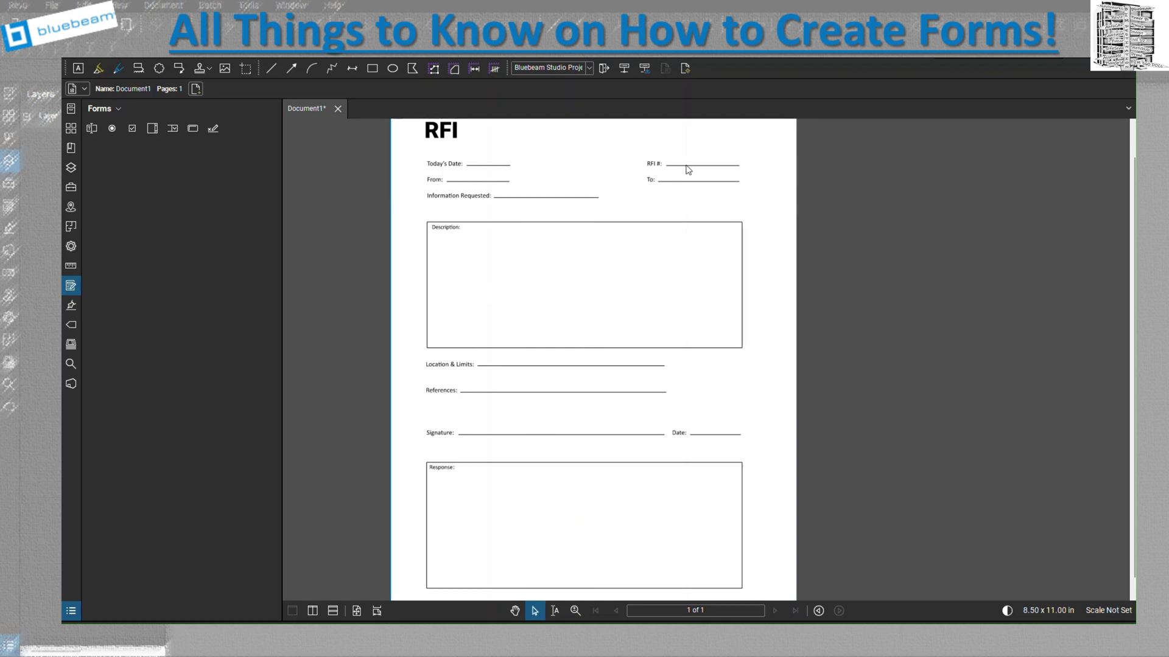
left_click(78, 67)
left_click_drag(465, 157, 513, 173)
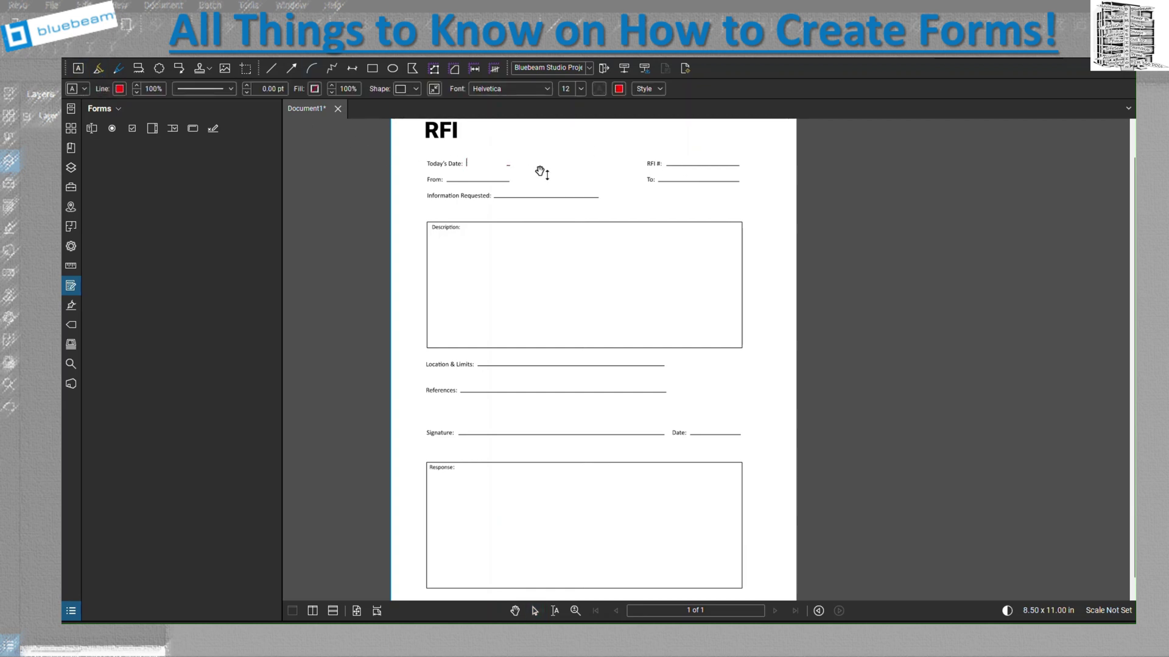
key("Escape")
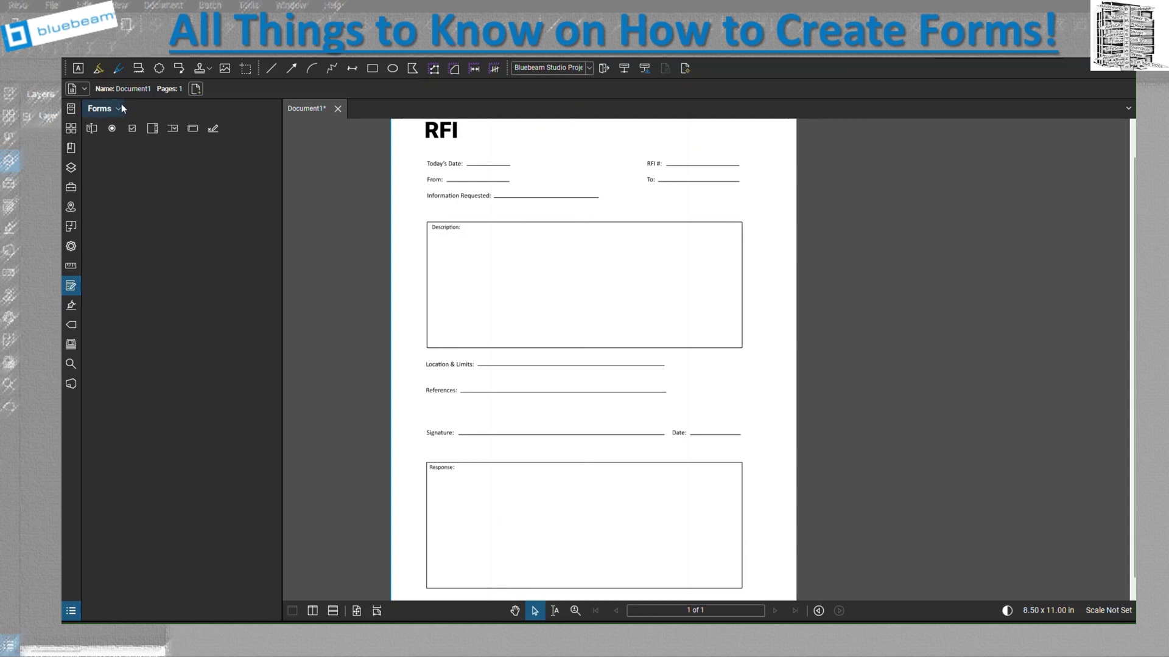
Add a text form field about 6.57 by 2.45 inches inside the Description box and display its general and appearance properties
left_click(92, 129)
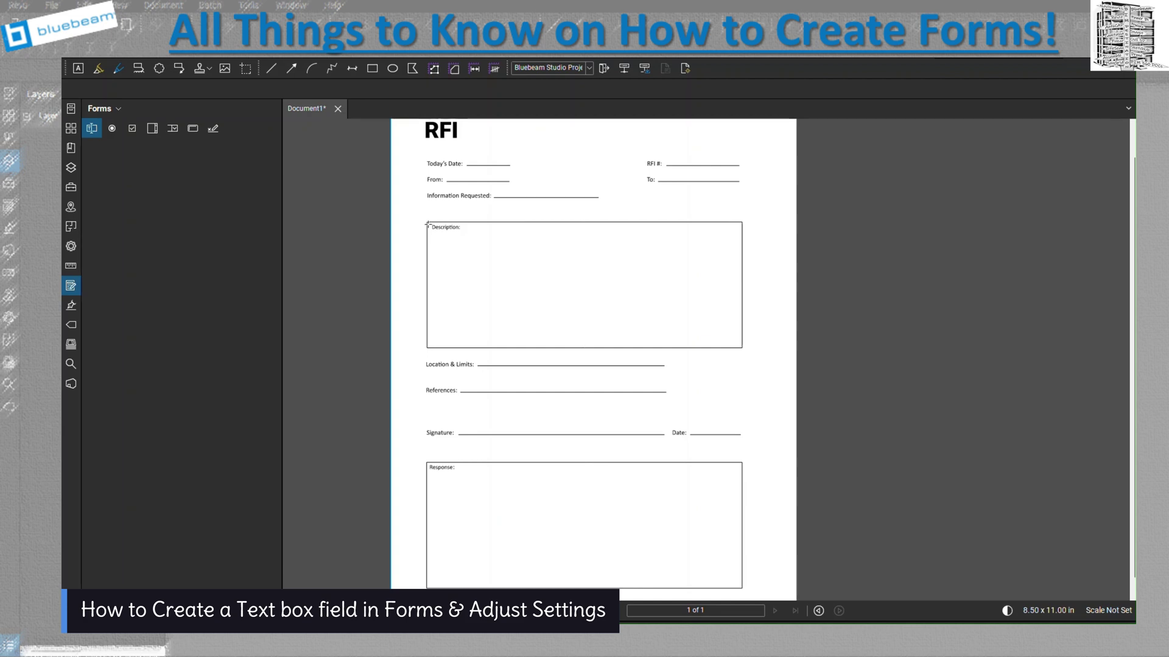
mouse_move(427, 231)
left_mouse_down()
mouse_move(568, 303)
mouse_move(741, 348)
left_mouse_up()
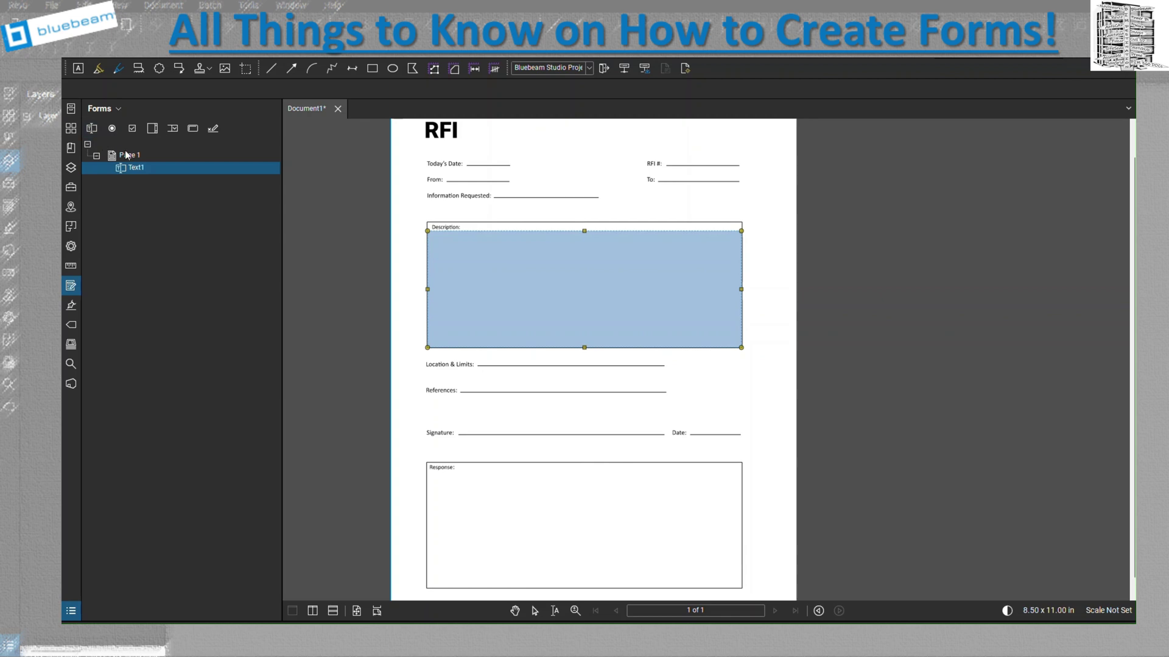
left_click(71, 247)
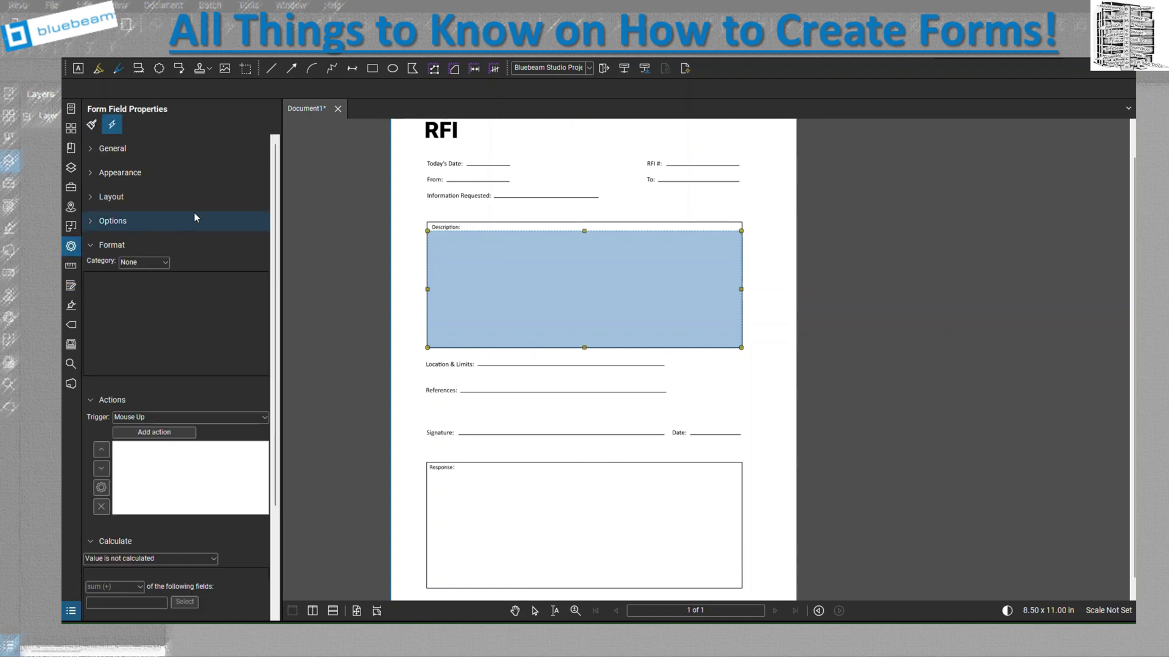
left_click(110, 245)
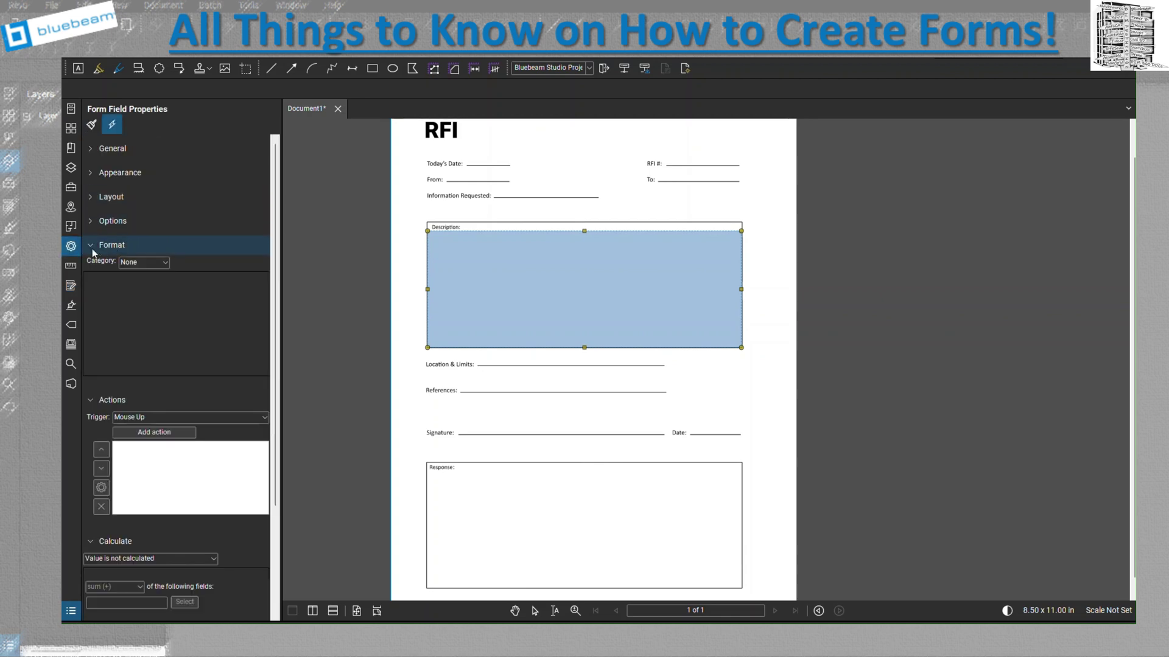
left_click(91, 125)
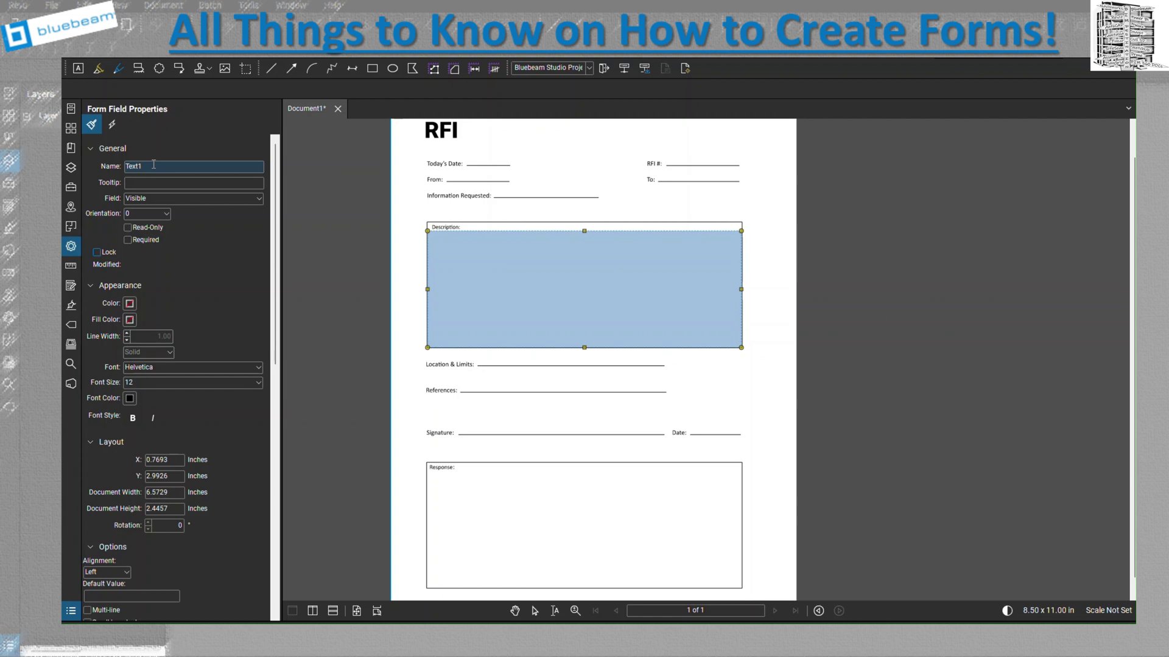
Try the Hidden visibility setting on the Description text field and return it to Visible
left_click(169, 199)
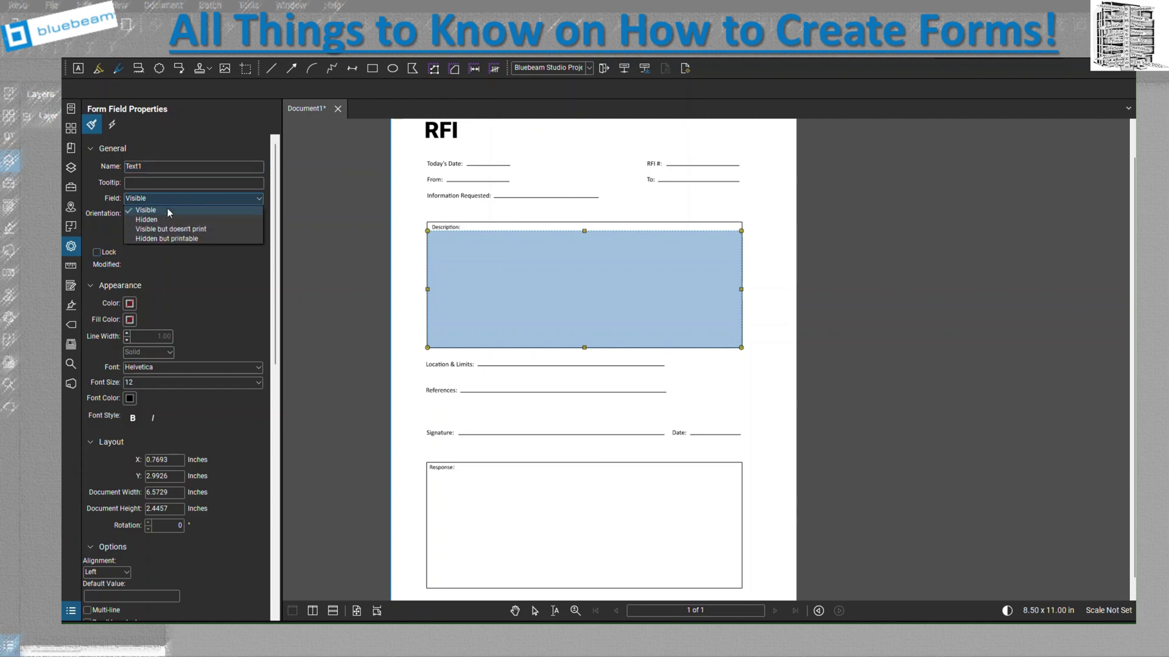
left_click(164, 221)
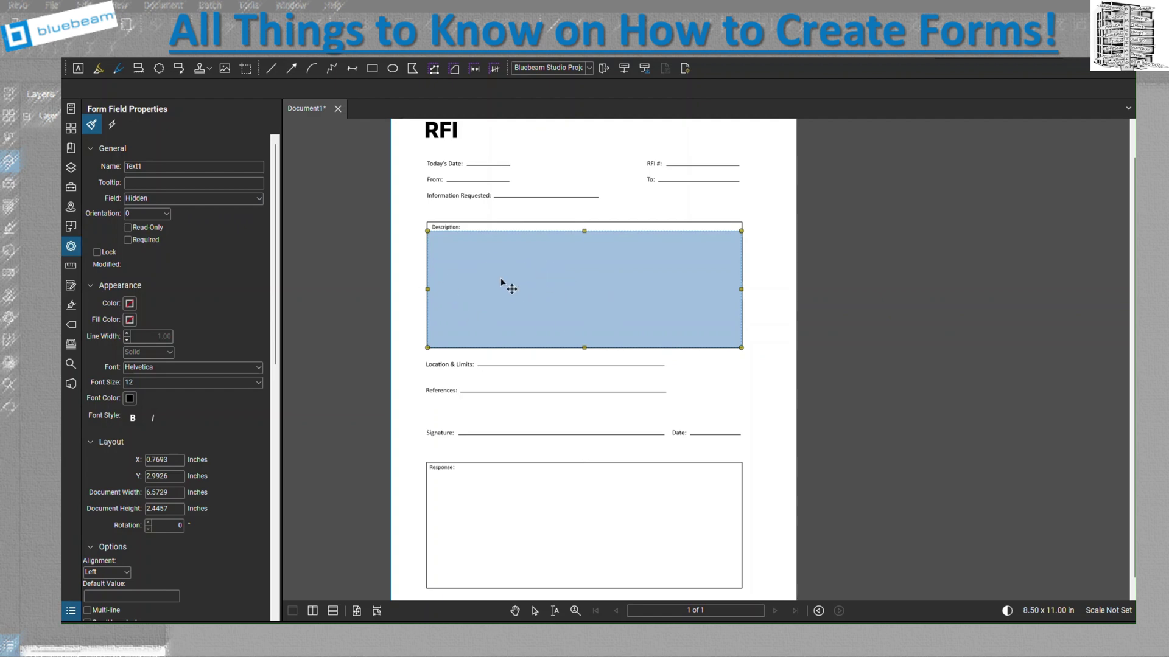
left_click(199, 201)
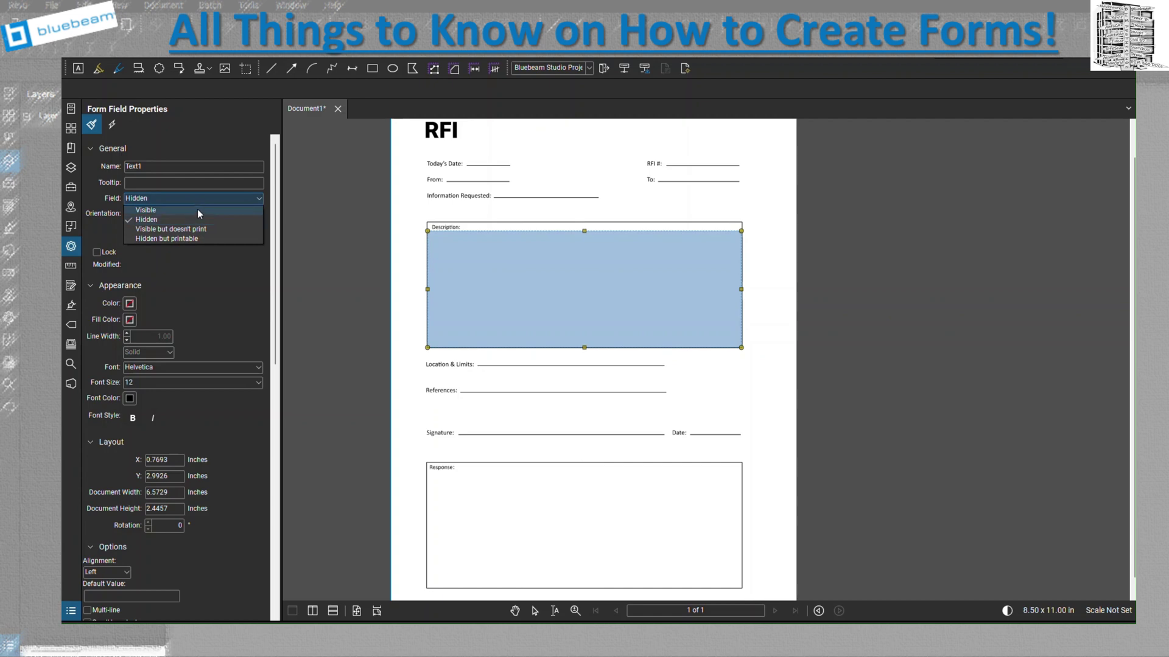
left_click(198, 211)
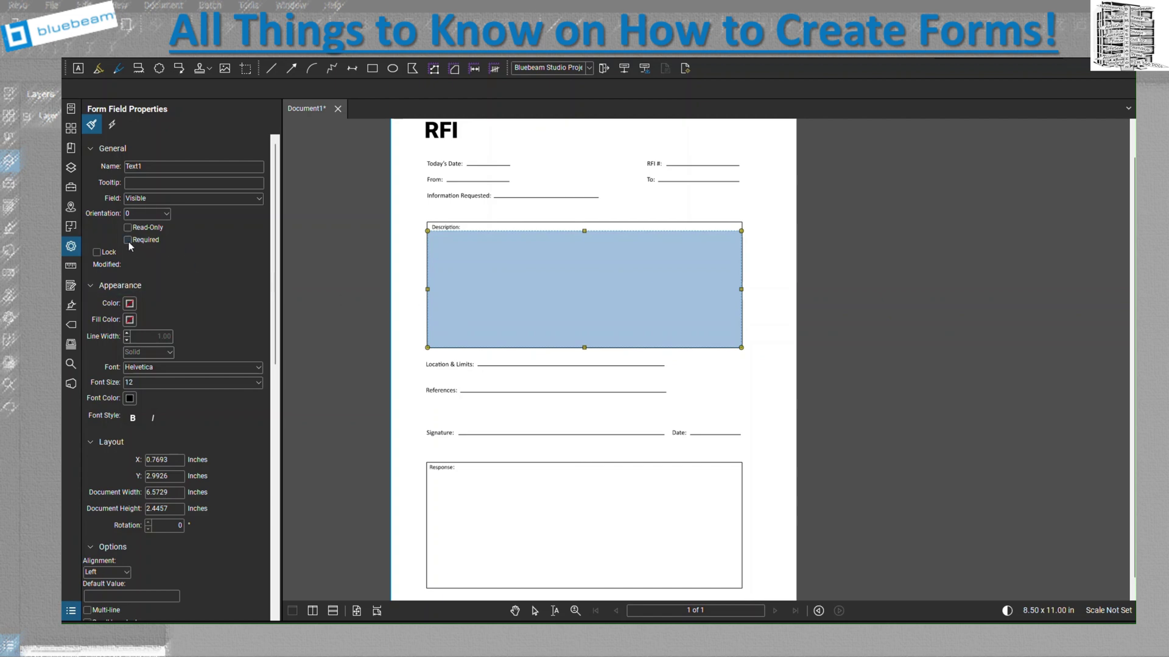
Make the Description text field required, and try locking it before unlocking it again
left_click(167, 214)
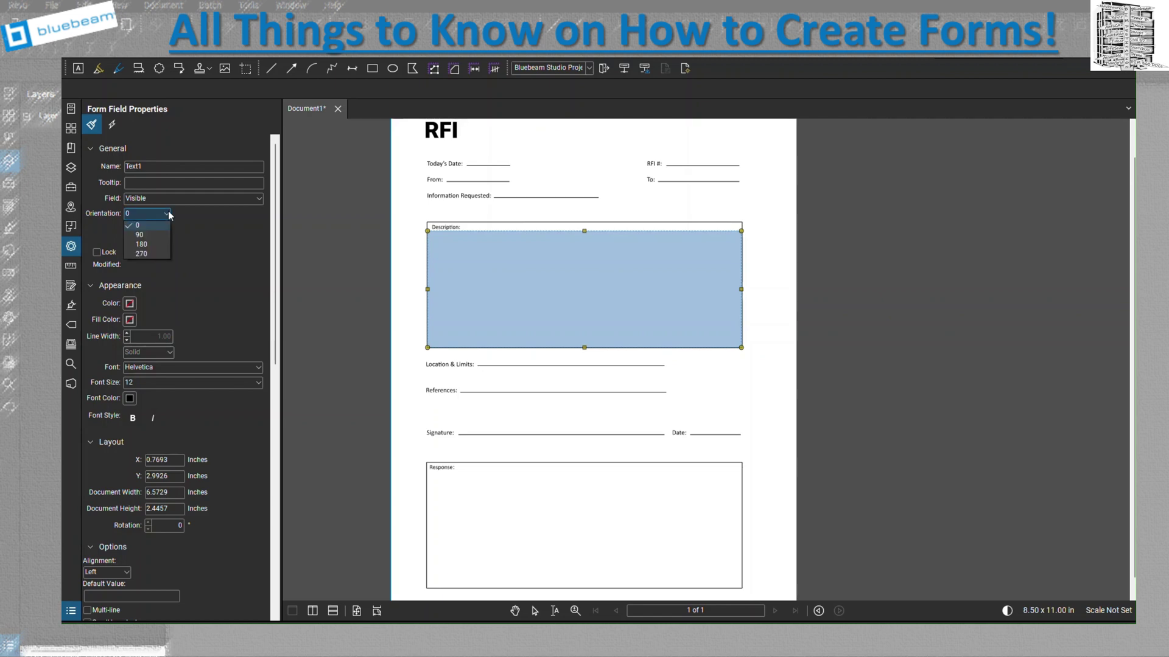
left_click(168, 214)
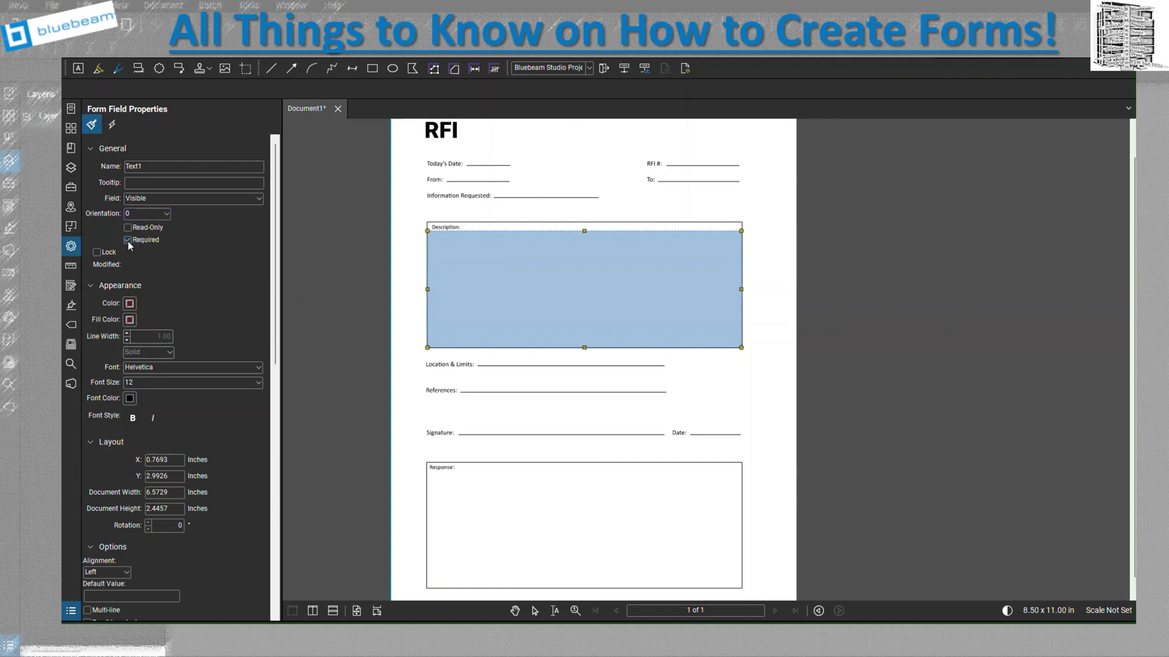
left_click(98, 253)
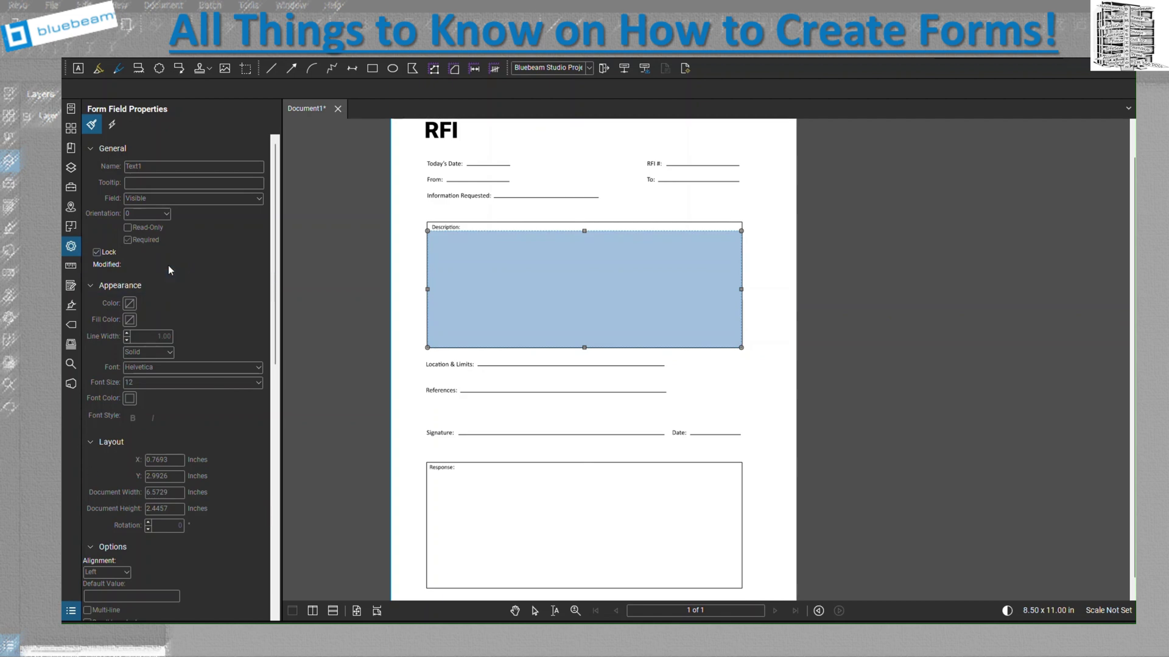
left_click(97, 253)
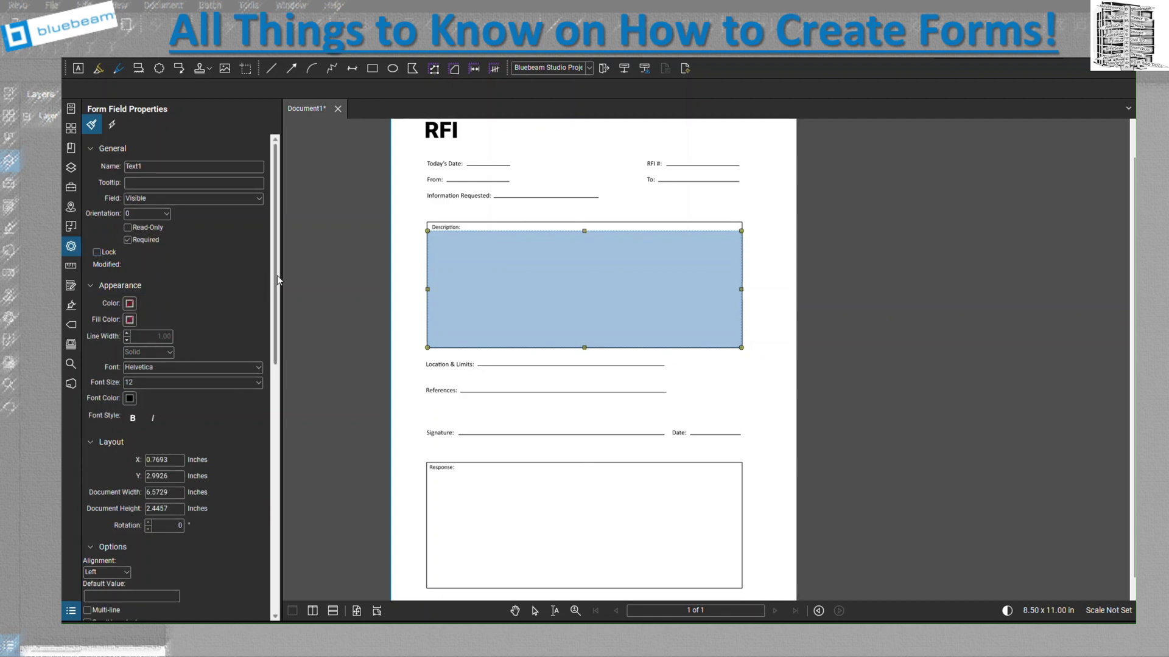
Give the Description text field a green border and a yellow fill, and view it deselected before reselecting it
left_click(130, 304)
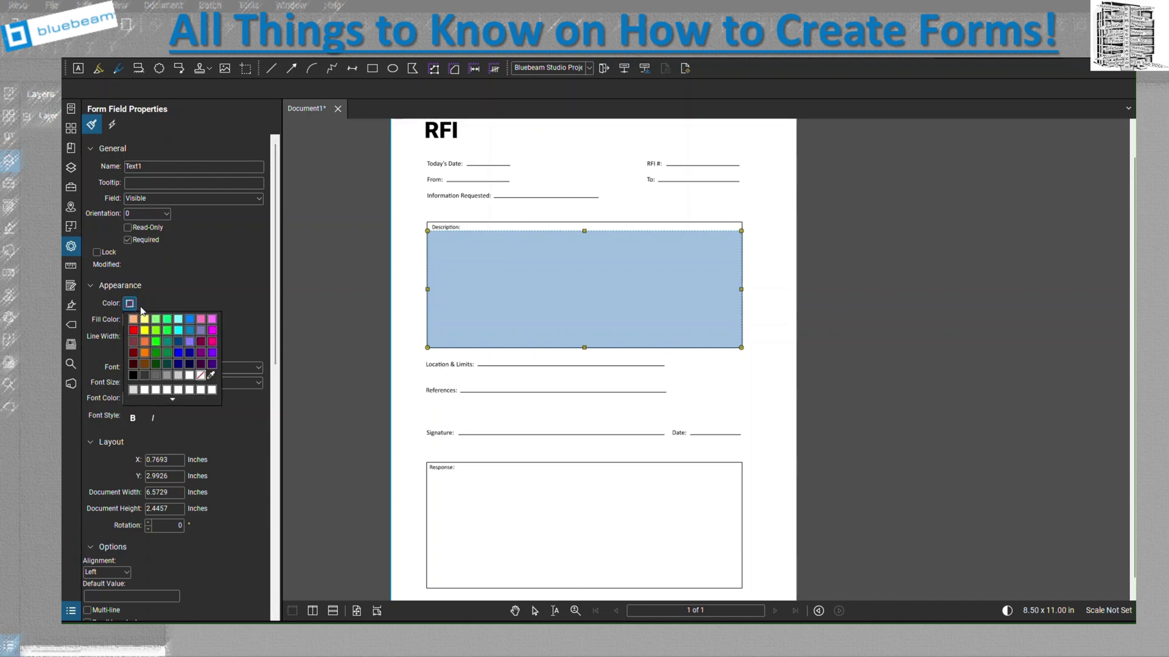
left_click(157, 345)
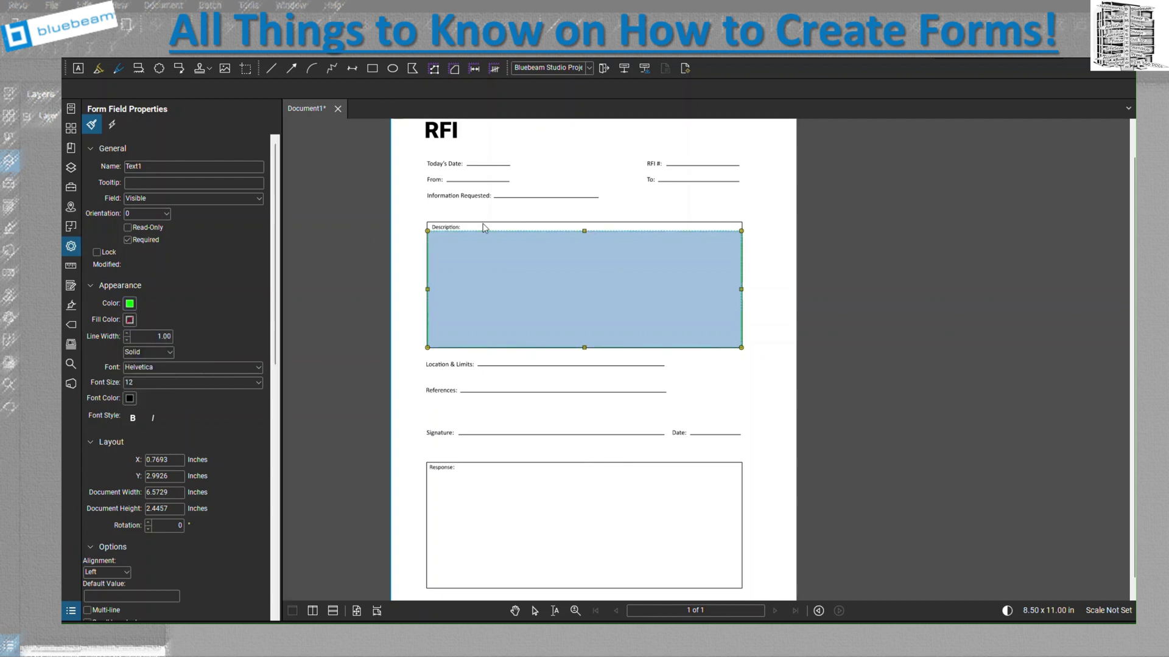
left_click(130, 321)
left_click(146, 344)
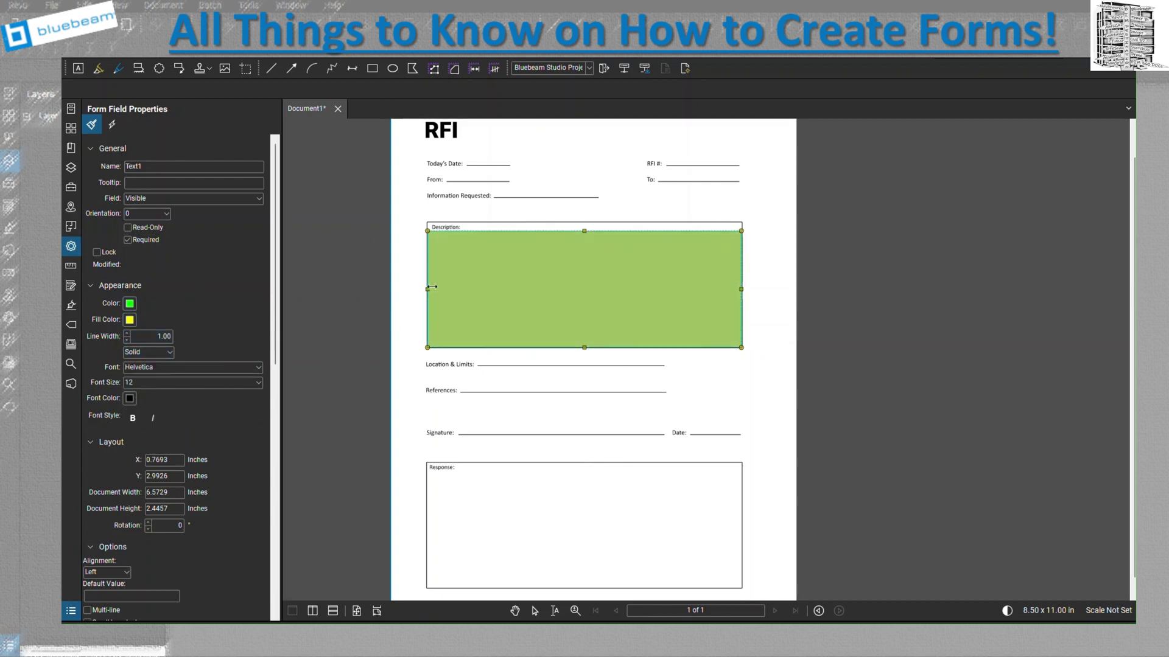
left_click(352, 298)
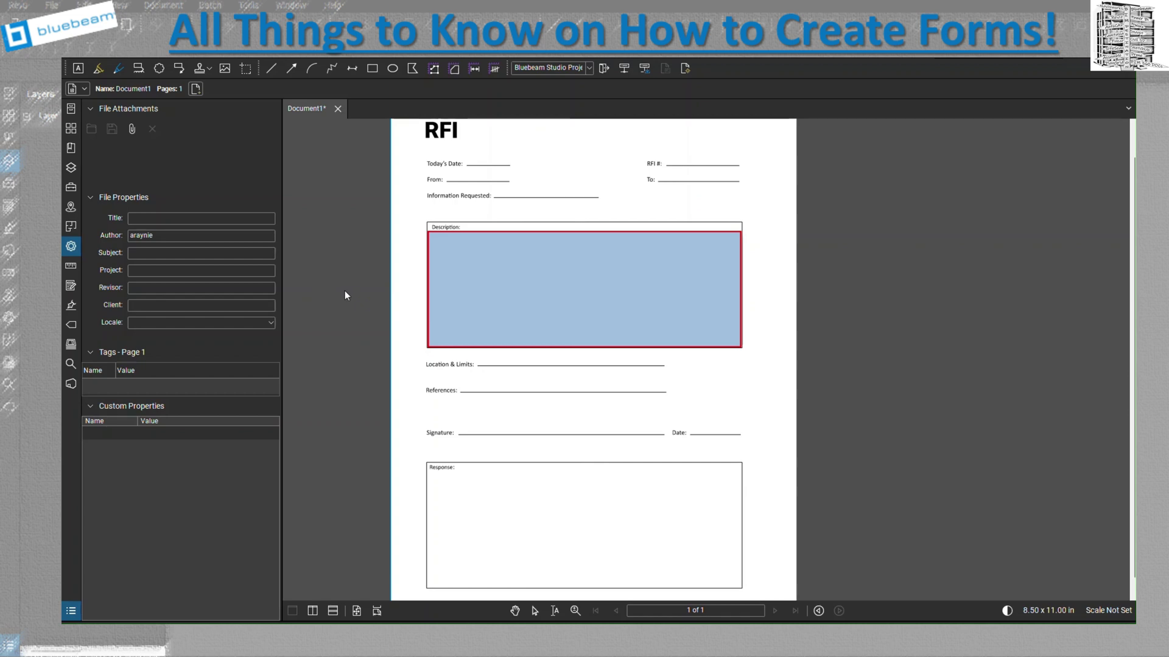
left_click(495, 291)
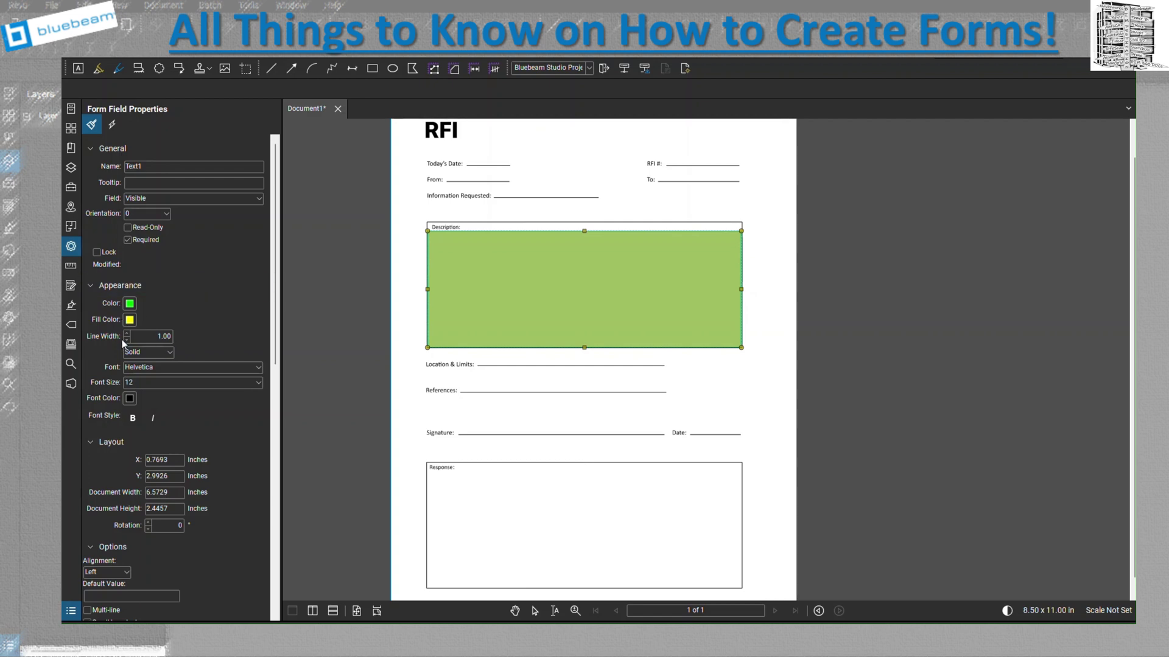
Reset the Description text field's border colour and fill colour to none
left_click(129, 304)
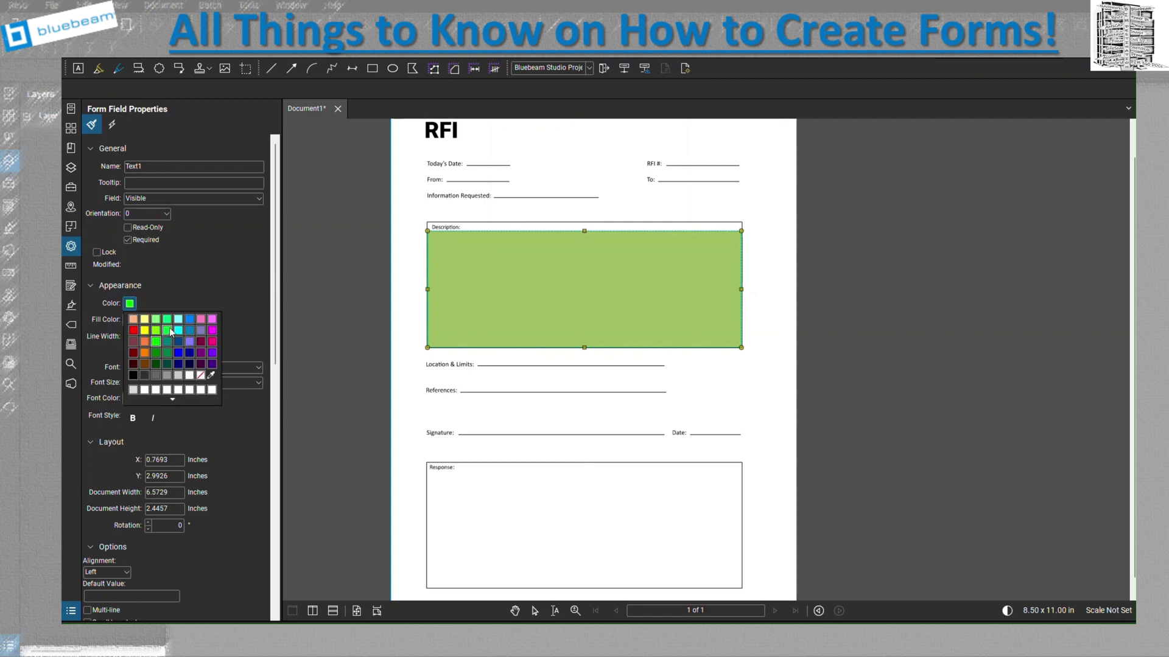
left_click(202, 390)
left_click(130, 321)
left_click(203, 391)
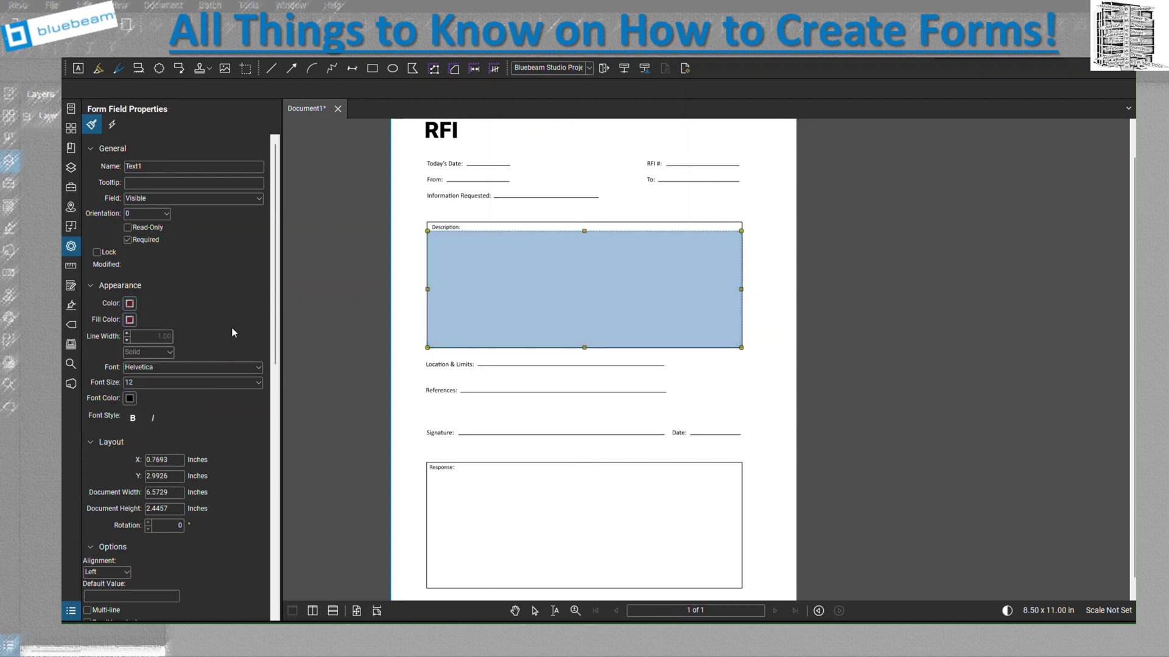
Collapse the Layout, Appearance and General sections of the field's properties
scroll(211, 304, "down", 1)
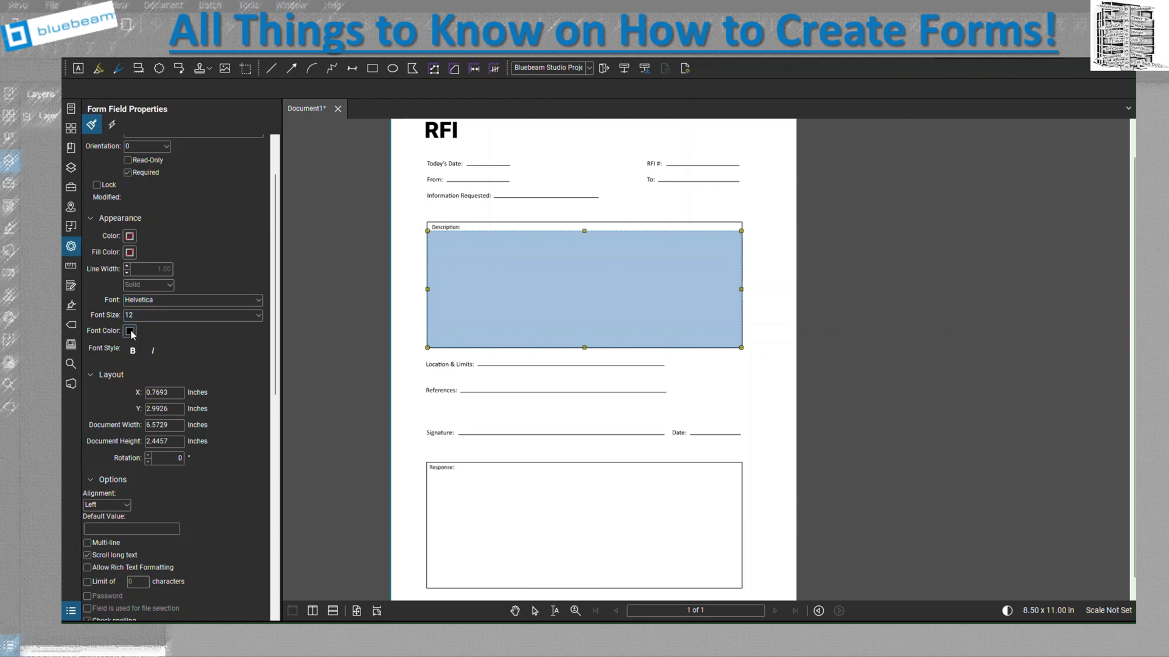
left_click(94, 374)
left_click(93, 219)
scroll(103, 225, "up", 1)
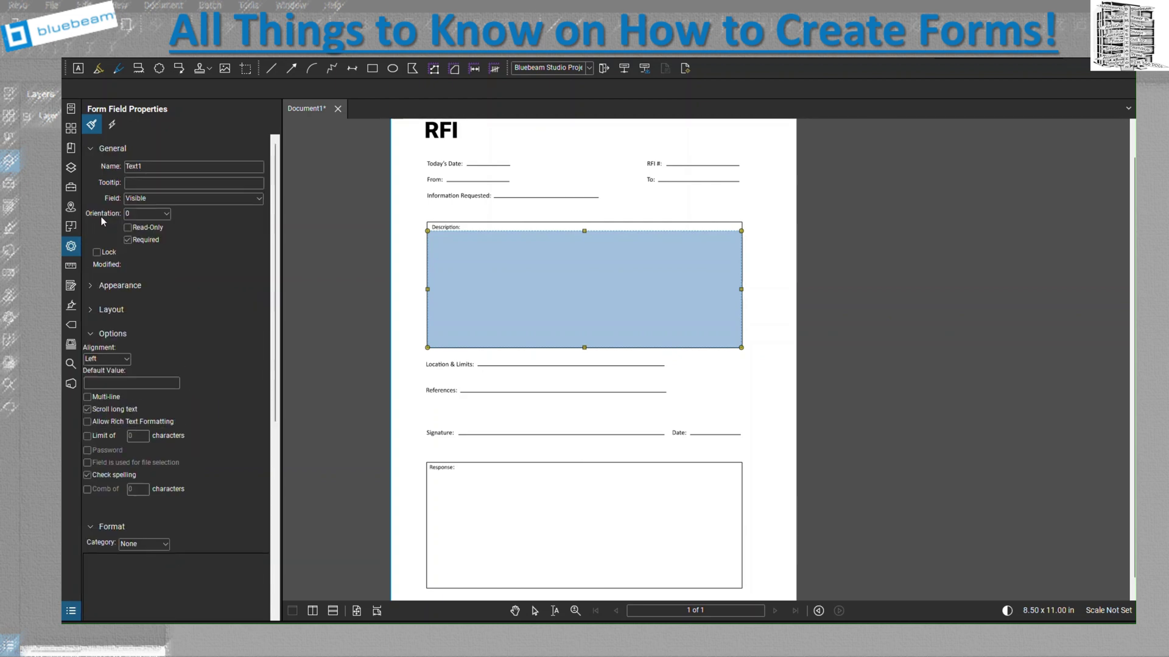
left_click(92, 151)
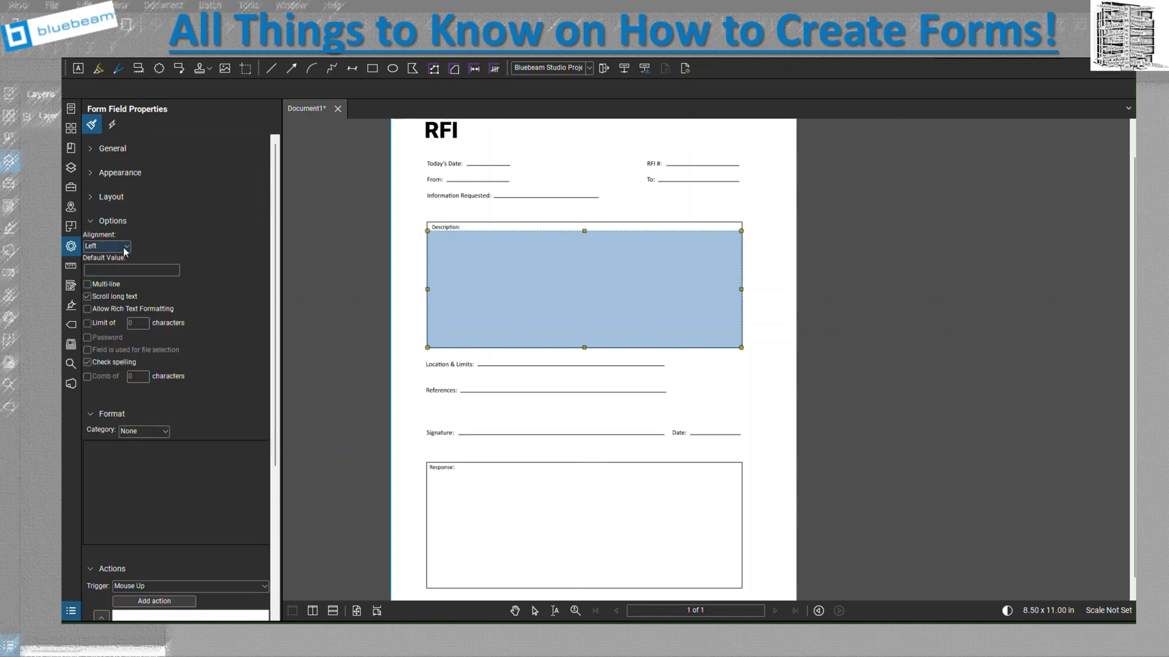
Enable Multi-line and Allow Rich Text Formatting for the Description text field, keeping its alignment at Left
left_click(126, 246)
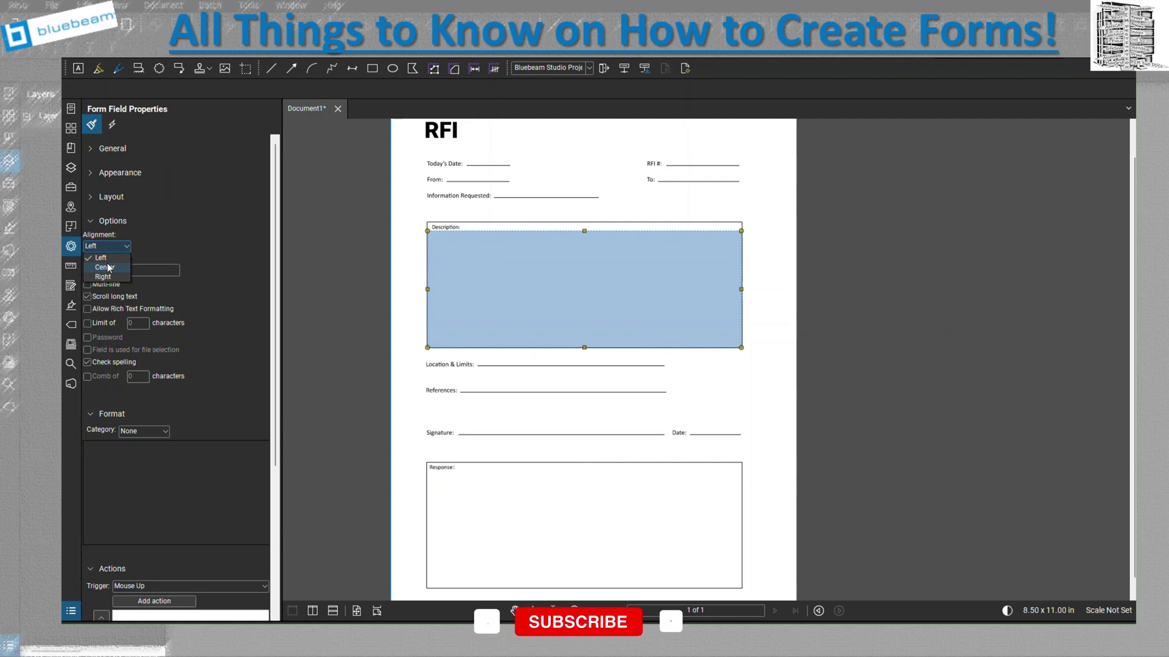
left_click(152, 290)
left_click(153, 272)
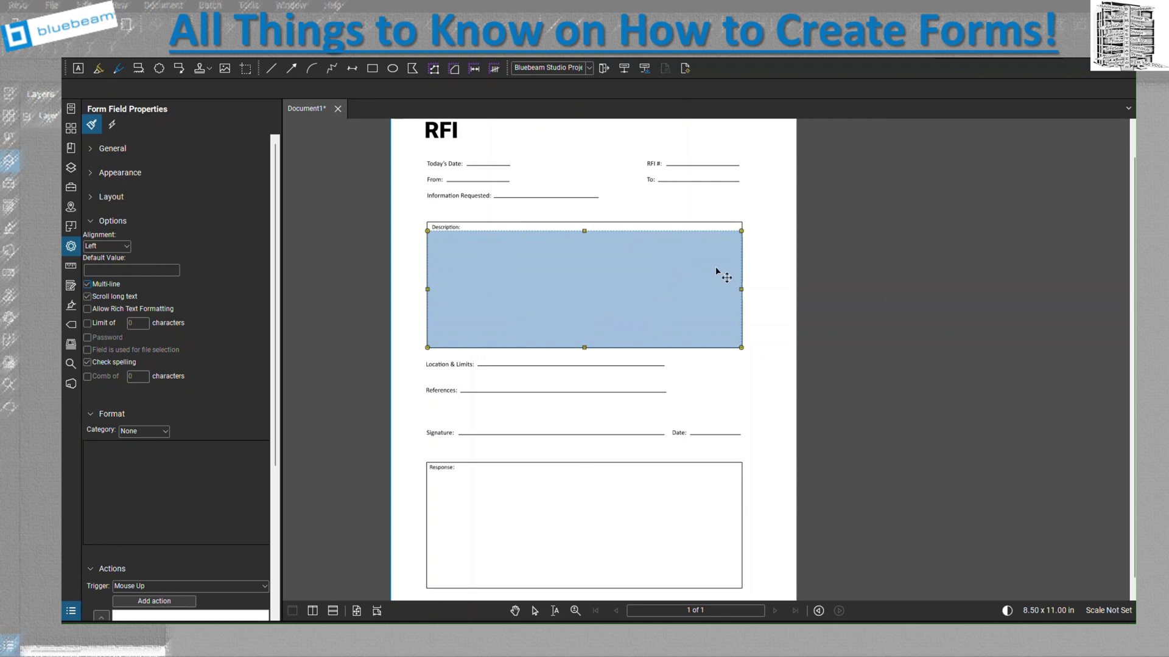
scroll(715, 274, "down", 1)
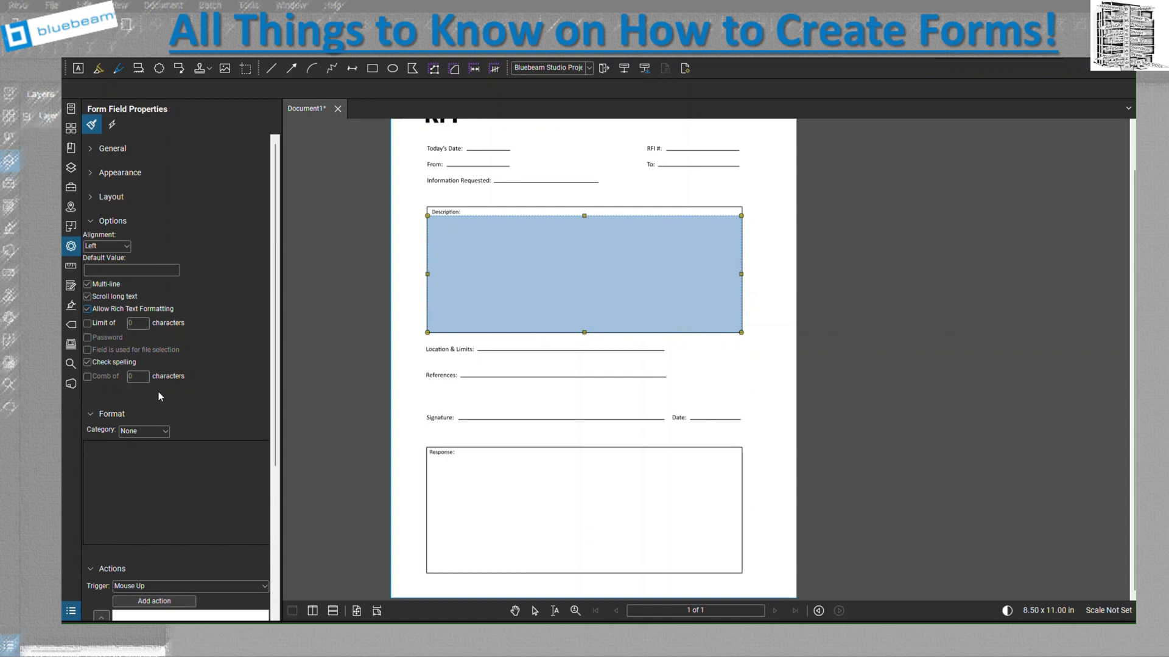
Review the available format categories for the Description text field, and collapse the Format section
left_click(143, 432)
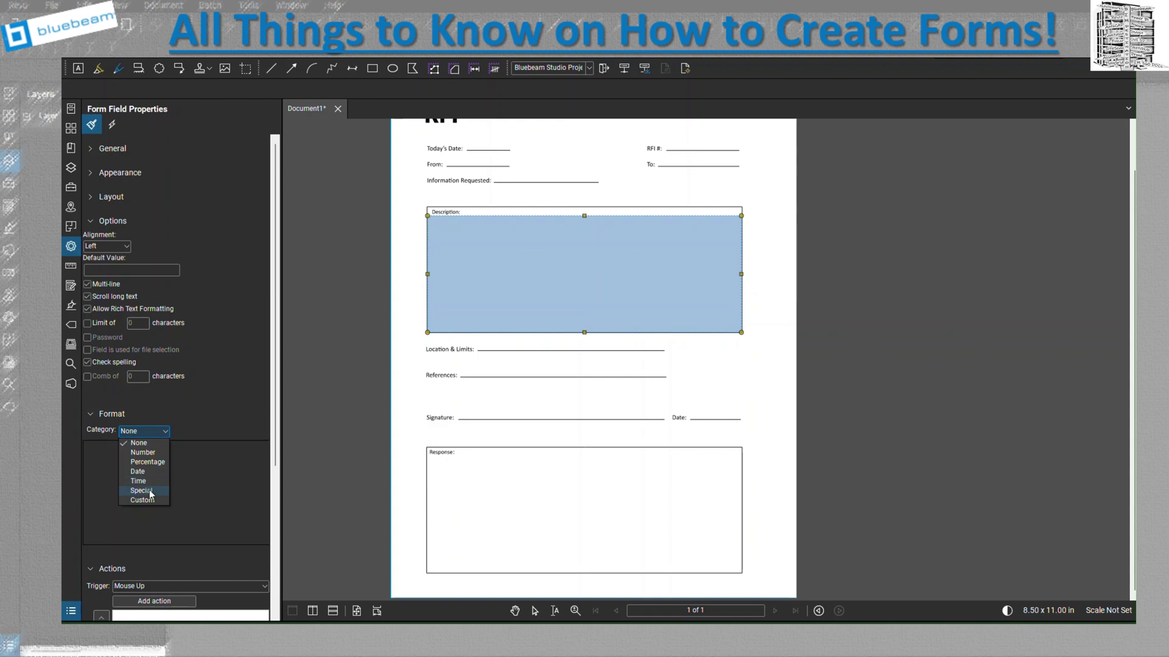
left_click(207, 424)
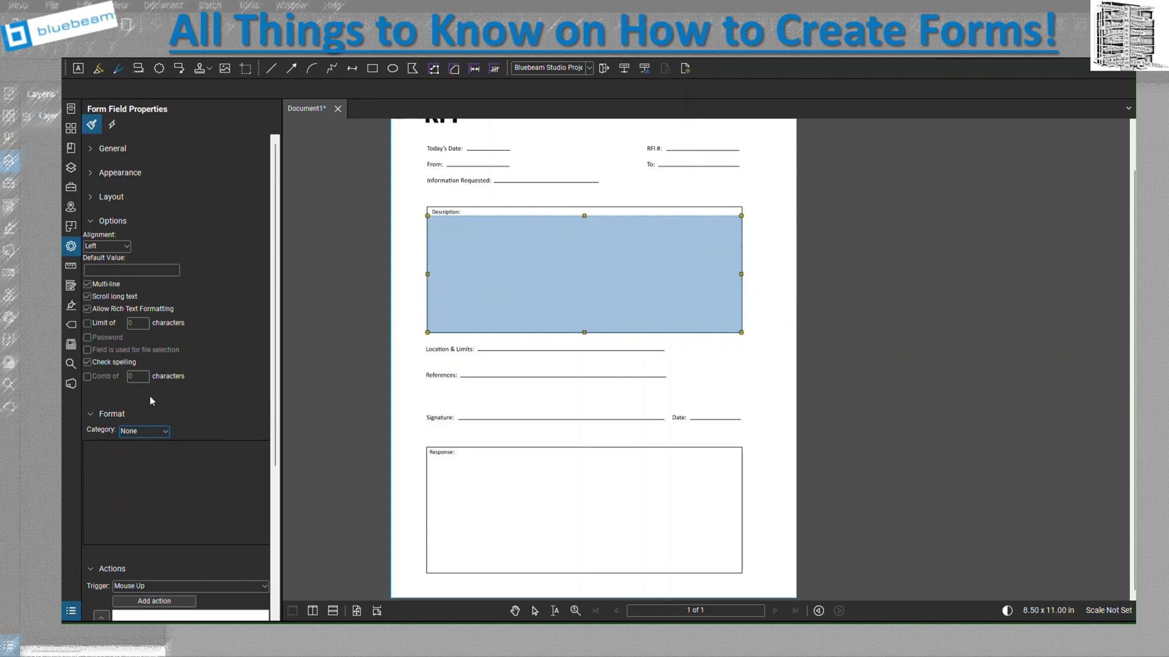
left_click(94, 414)
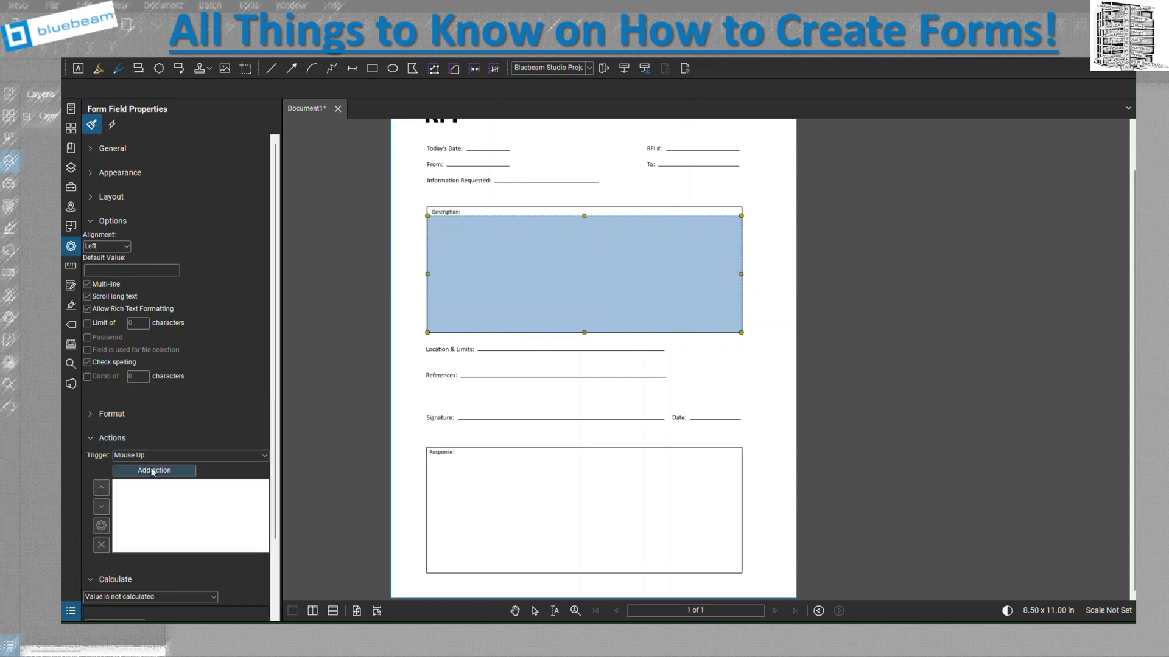
Add a Reset Form action for the Text1 field to the Description text field, triggered on Mouse Up
left_click(214, 454)
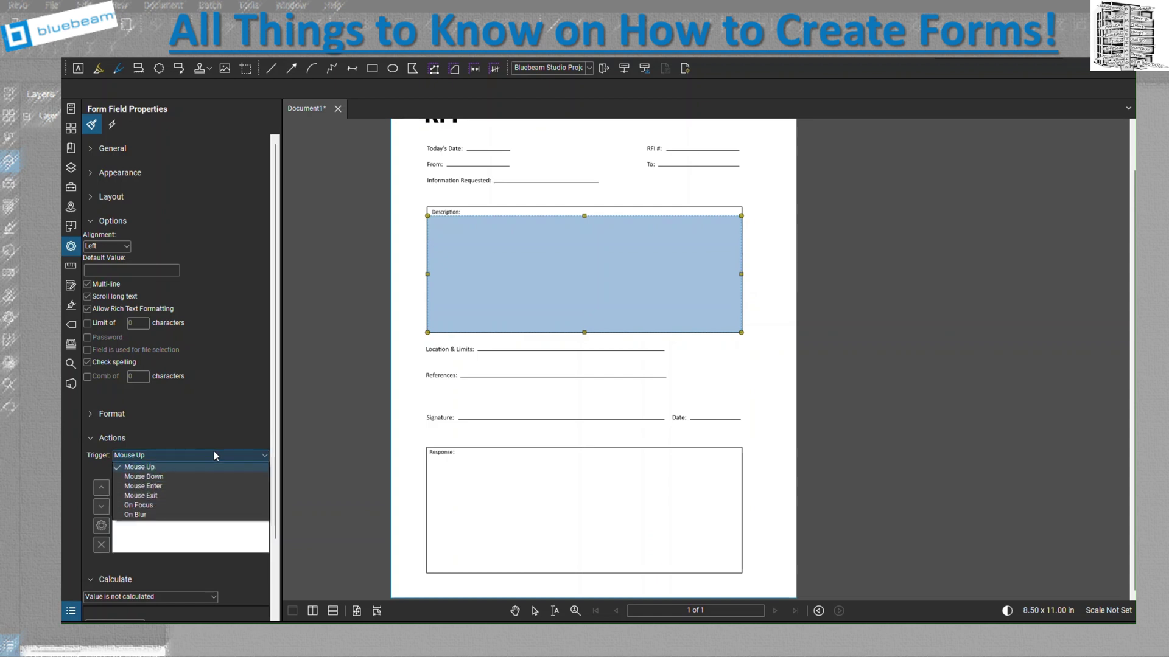
left_click(172, 467)
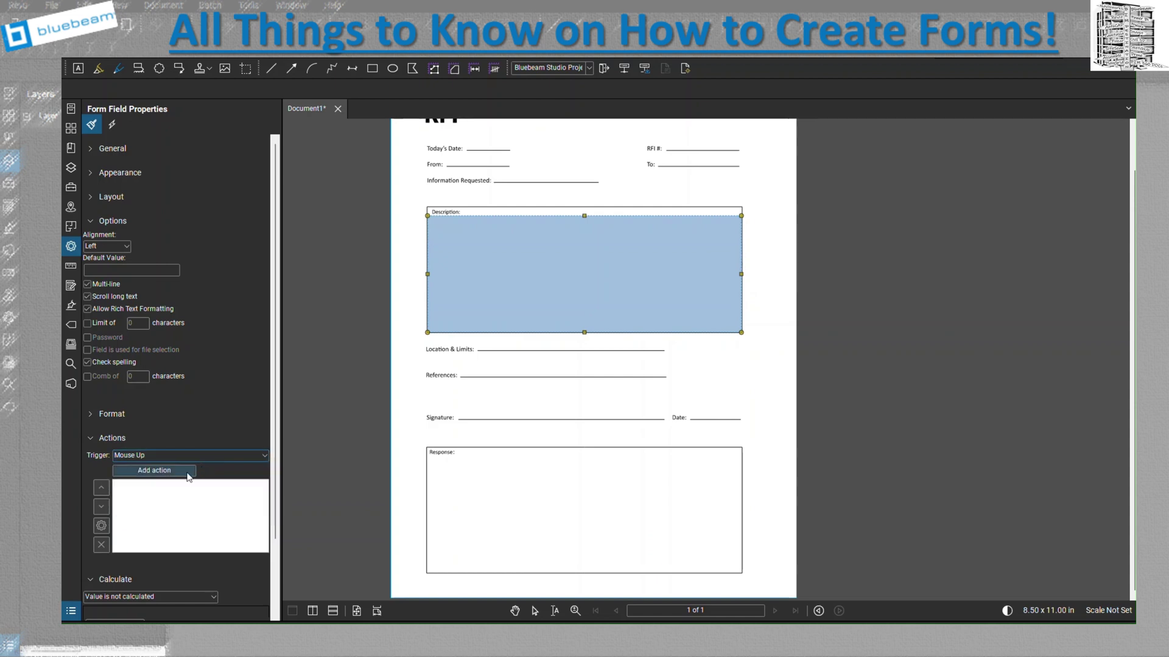
left_click(189, 473)
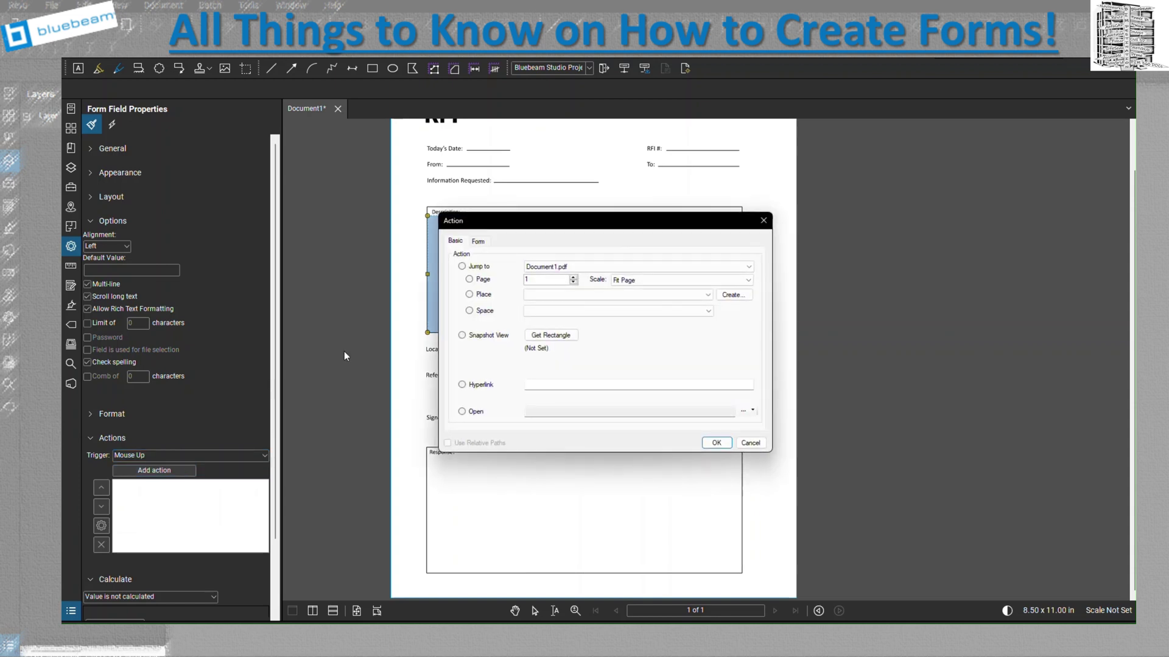
left_click(478, 242)
left_click(460, 246)
left_click(481, 242)
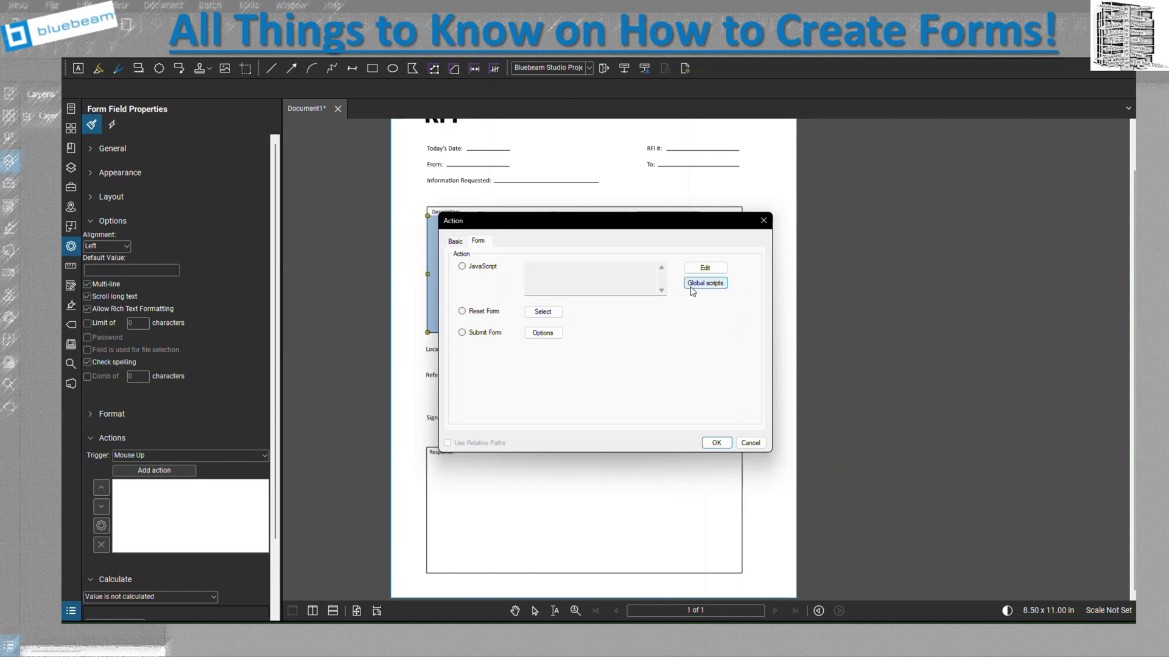
left_click(462, 312)
left_click(527, 313)
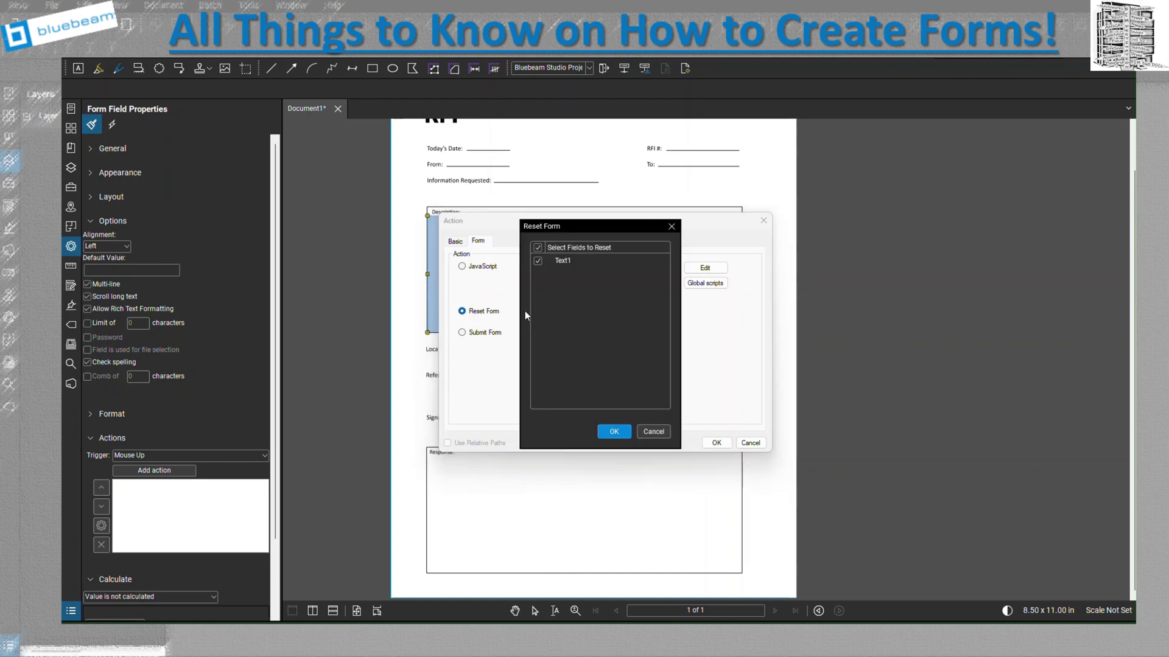
left_click(612, 432)
left_click(716, 444)
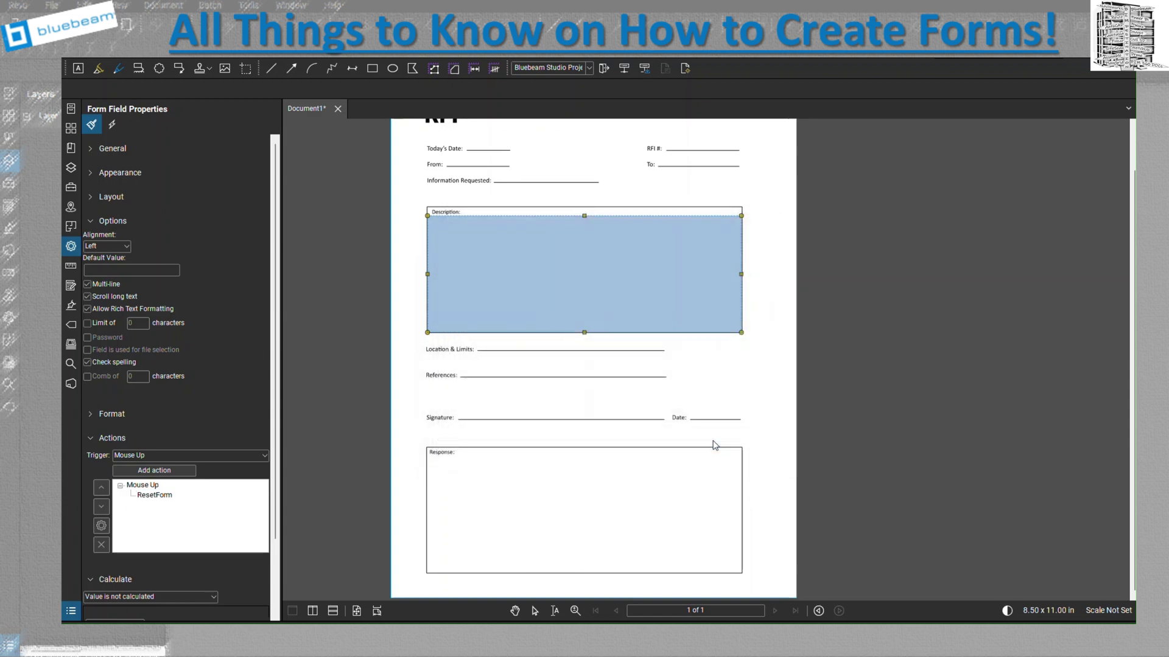
Open the ResetForm action's settings for review and close them without changes
left_click(149, 498)
left_click(103, 530)
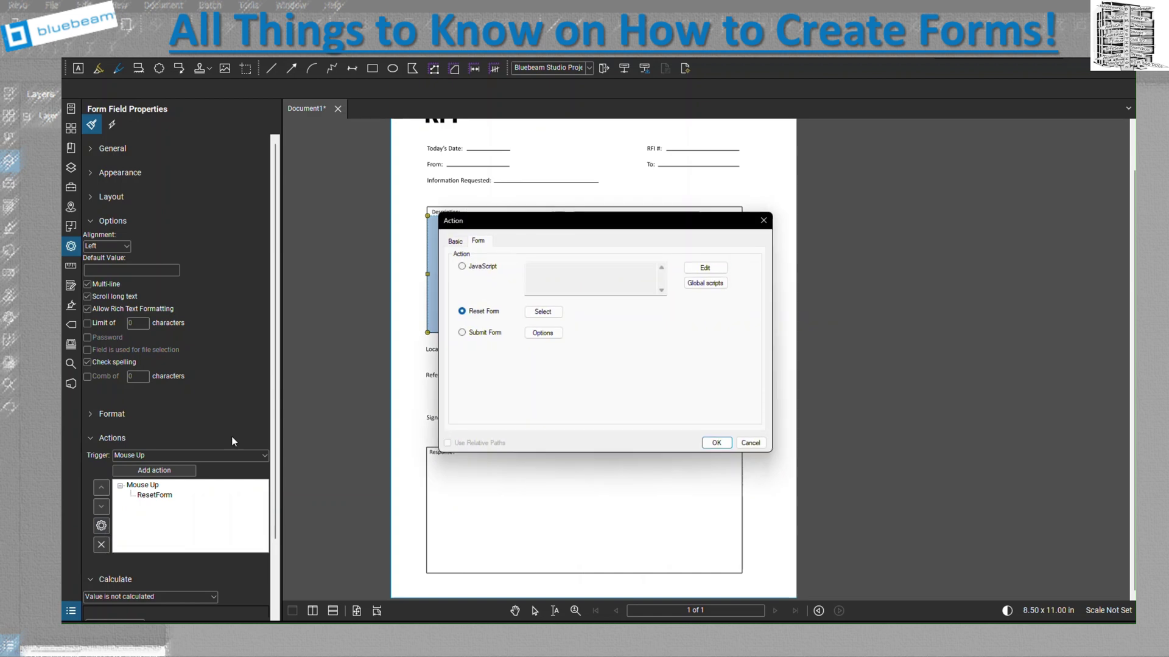
left_click(750, 443)
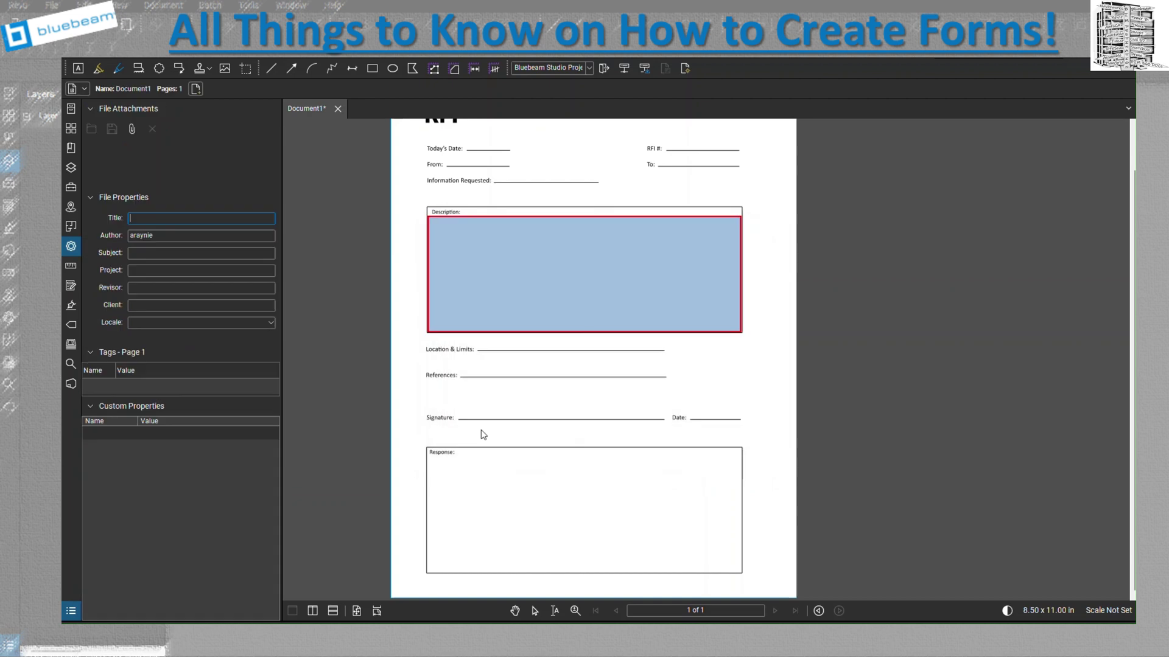
Reselect the Description text field and review its General, Appearance, Layout and Options properties, collapsing these sections and Actions
left_click(493, 302)
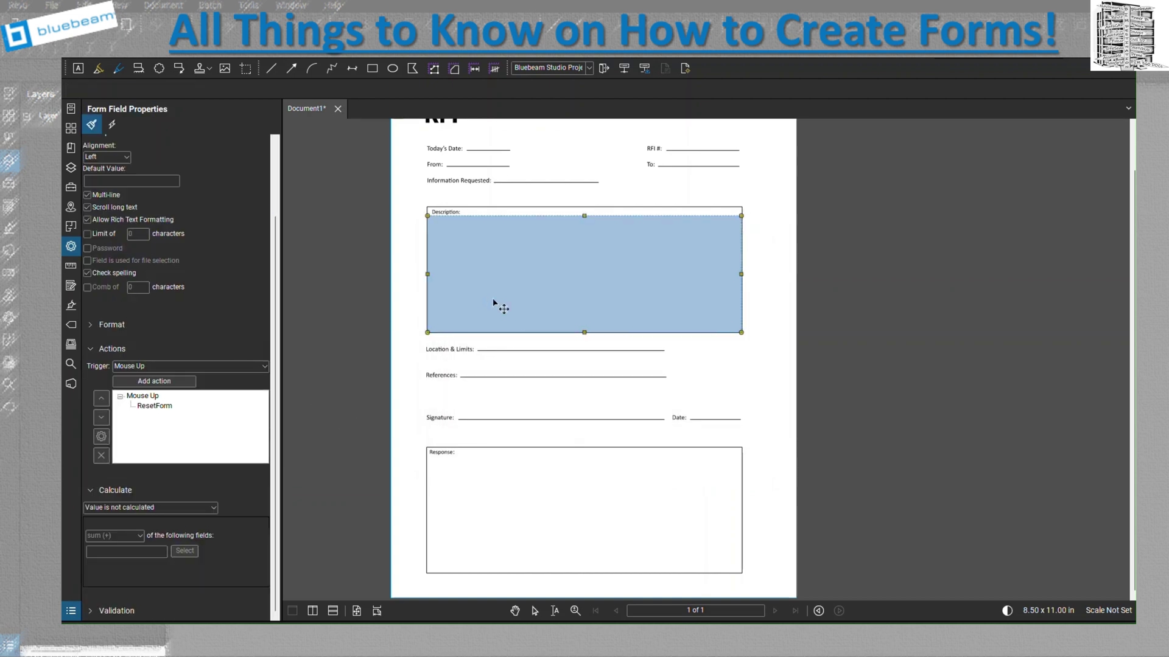
left_click(110, 126)
left_click(88, 149)
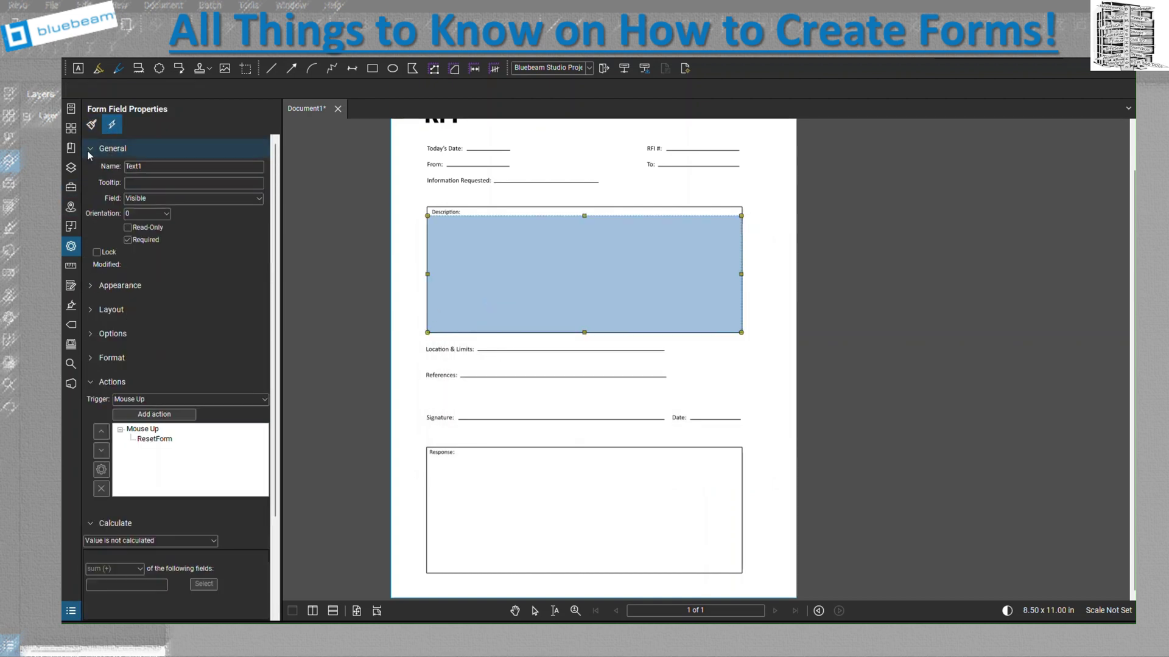
left_click(88, 150)
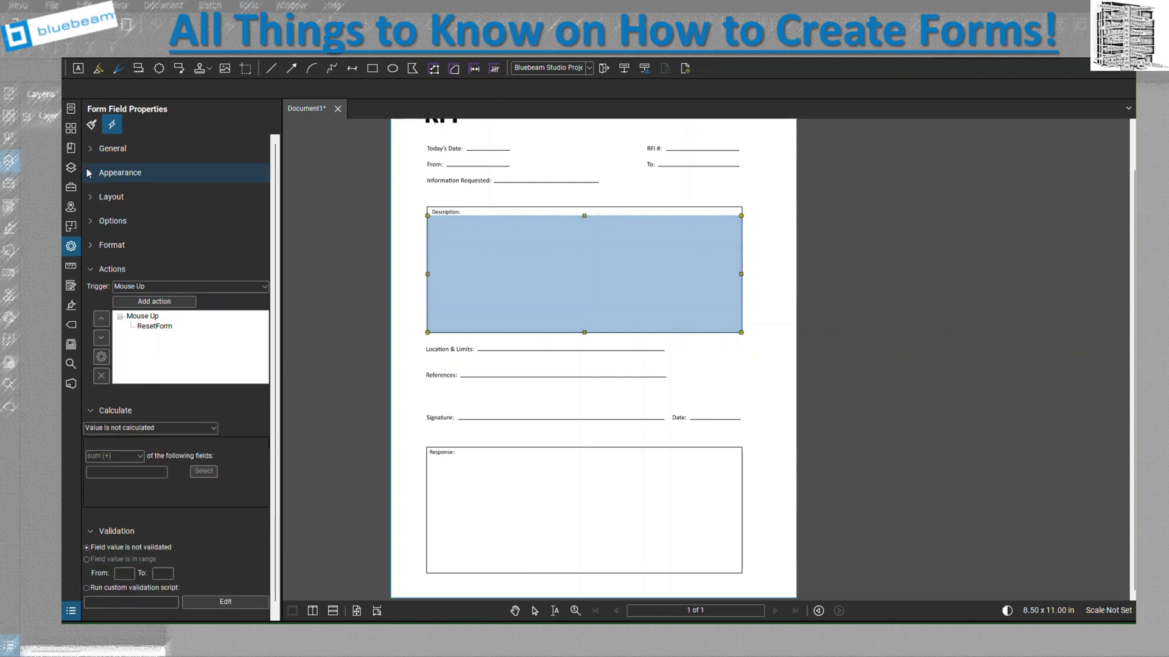
left_click(88, 173)
left_click(89, 173)
left_click(87, 195)
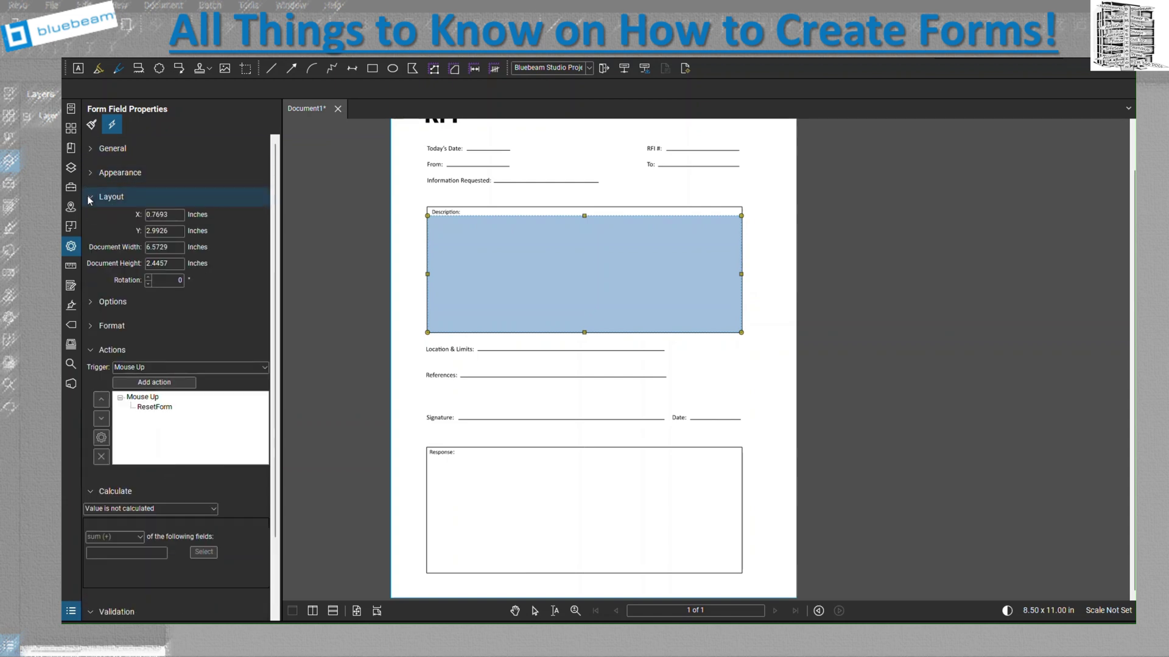
left_click(86, 195)
left_click(89, 222)
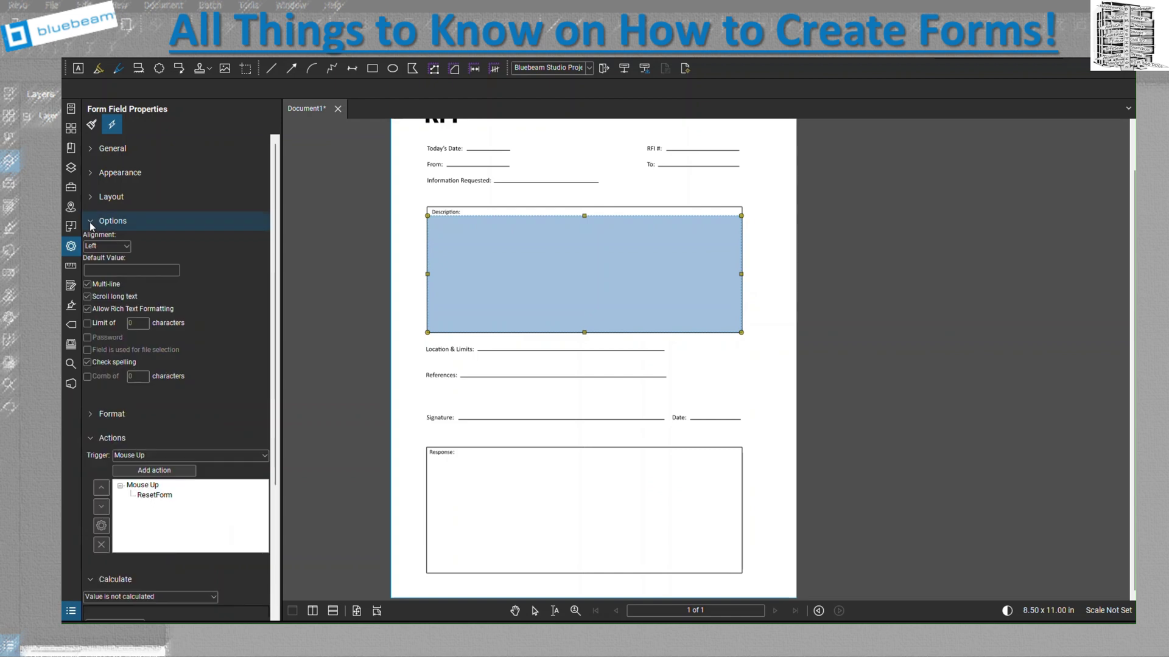
left_click(89, 221)
left_click(90, 271)
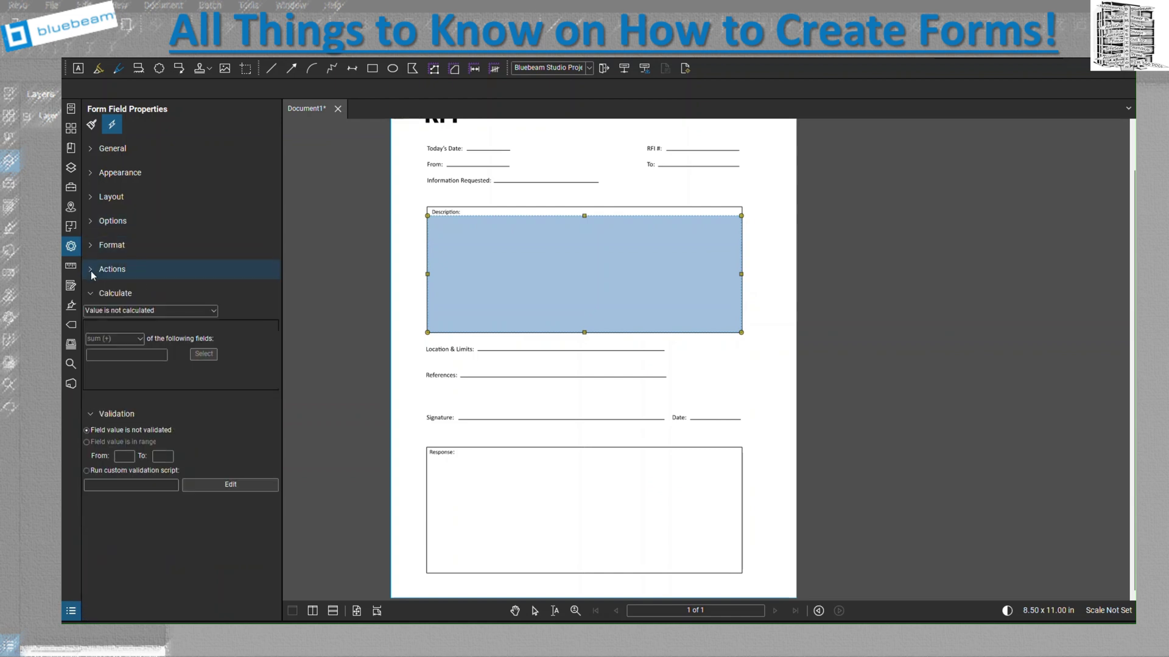
Review the calculation choices for the Description text field, keeping Value is not calculated, and deselect the field
left_click(156, 313)
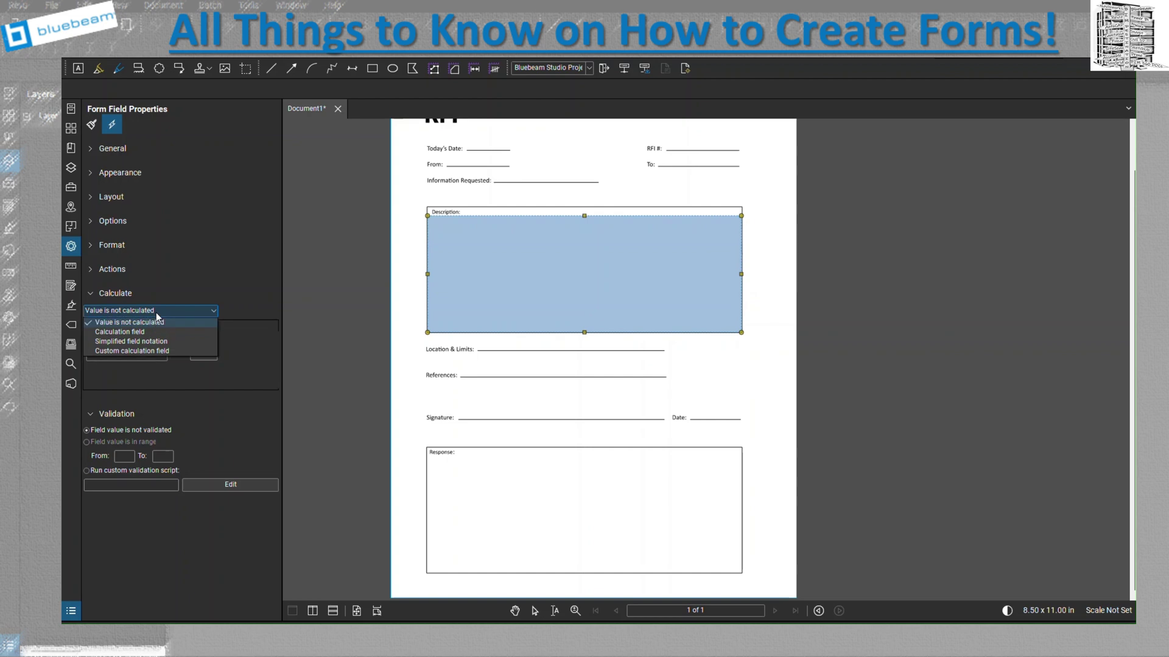
left_click(157, 320)
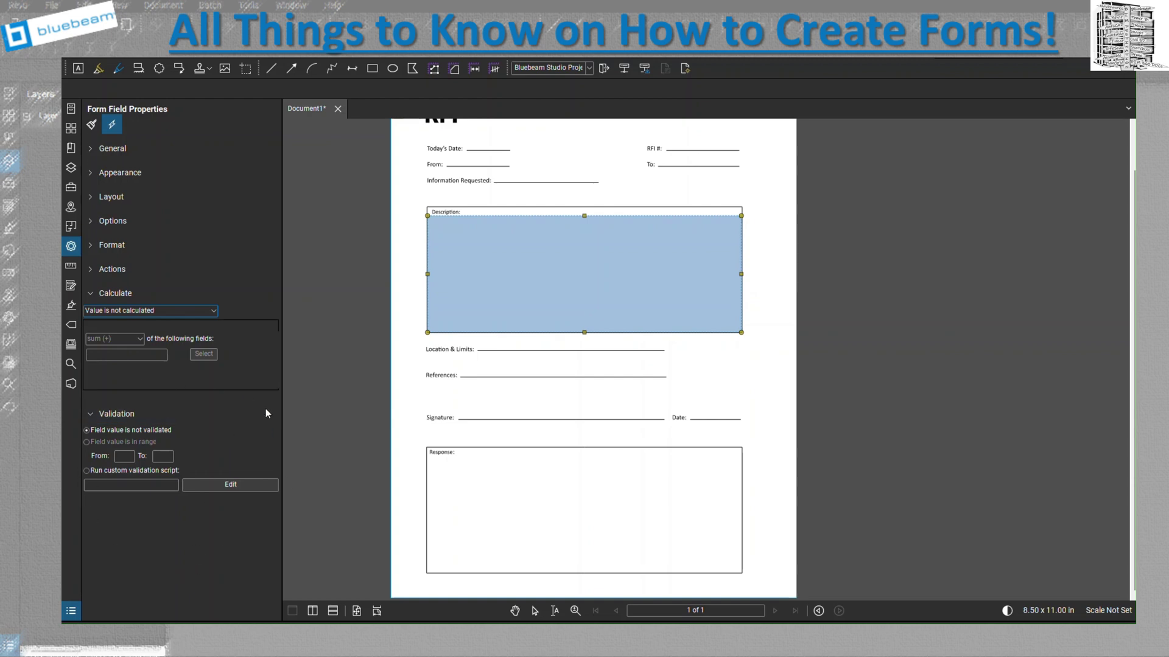
left_click_drag(884, 390, 688, 395)
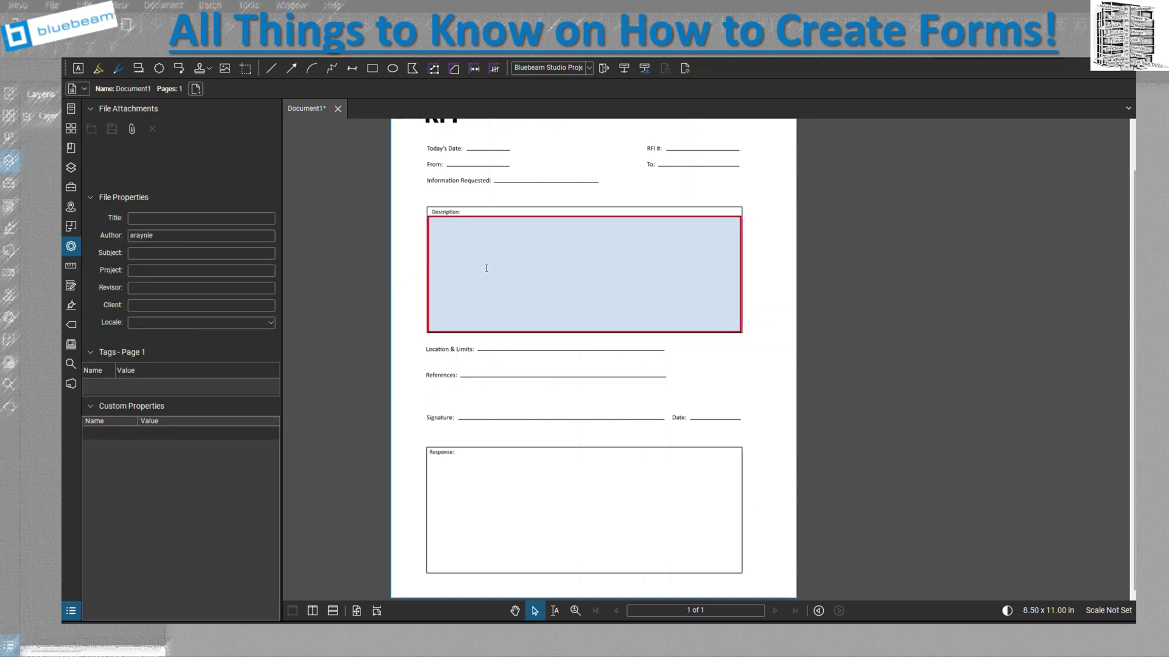
Draw two radio buttons in the same group, one below the other, in the margin left of the Description box
left_click(72, 286)
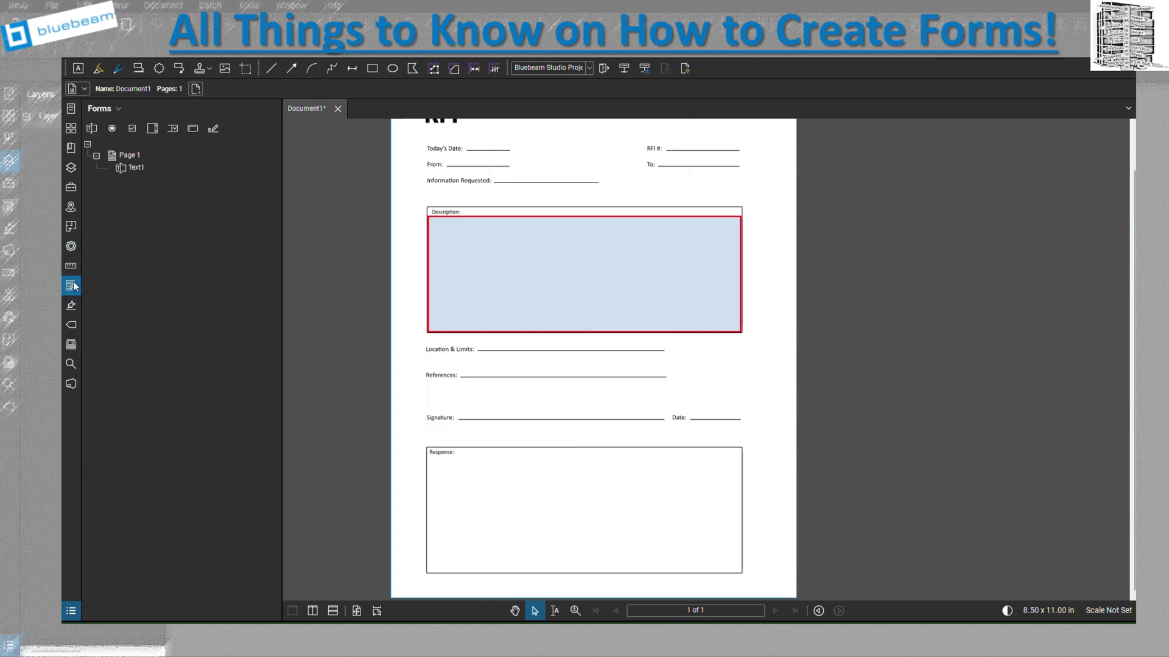
left_click(114, 129)
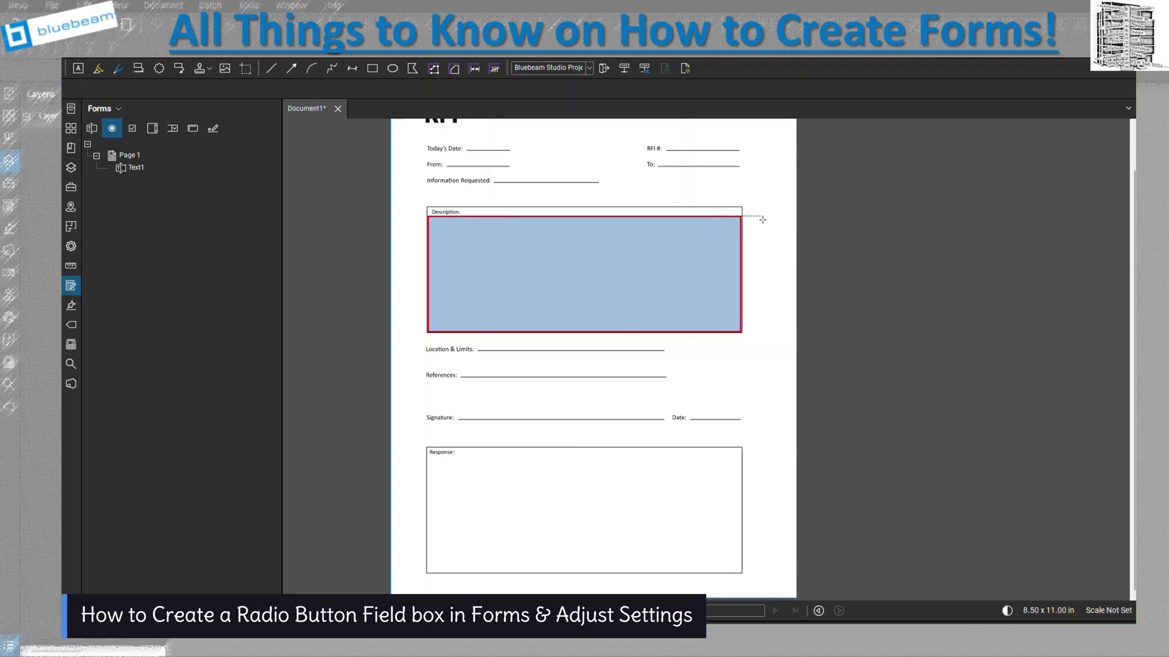
left_click_drag(396, 207, 421, 227)
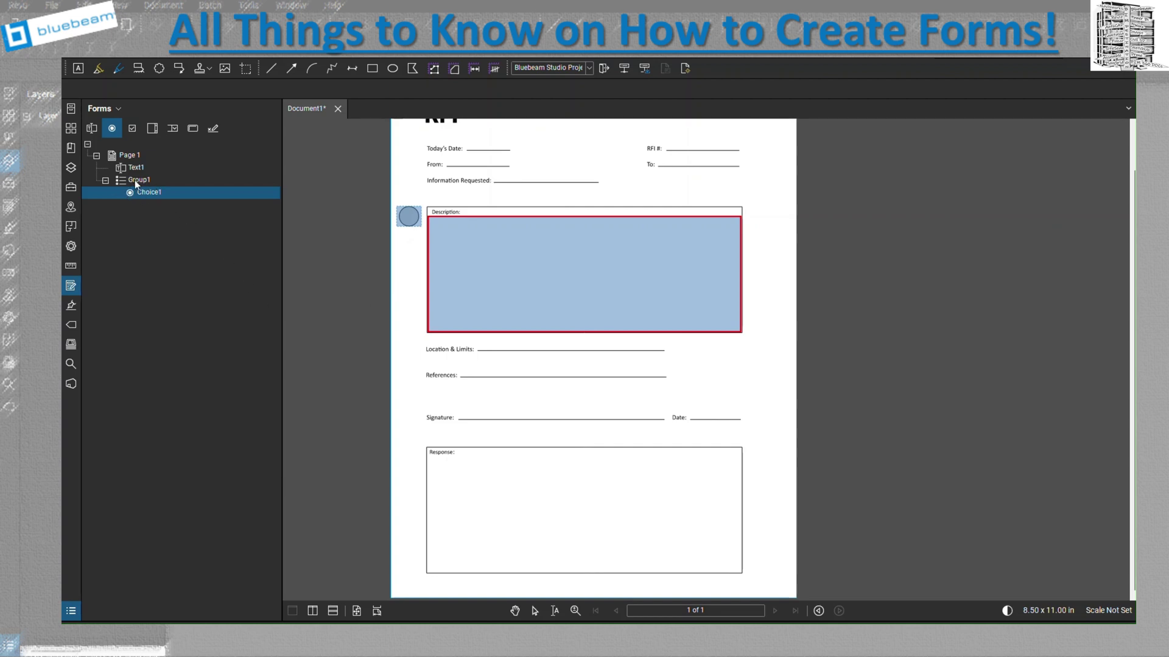
left_click_drag(396, 227, 421, 248)
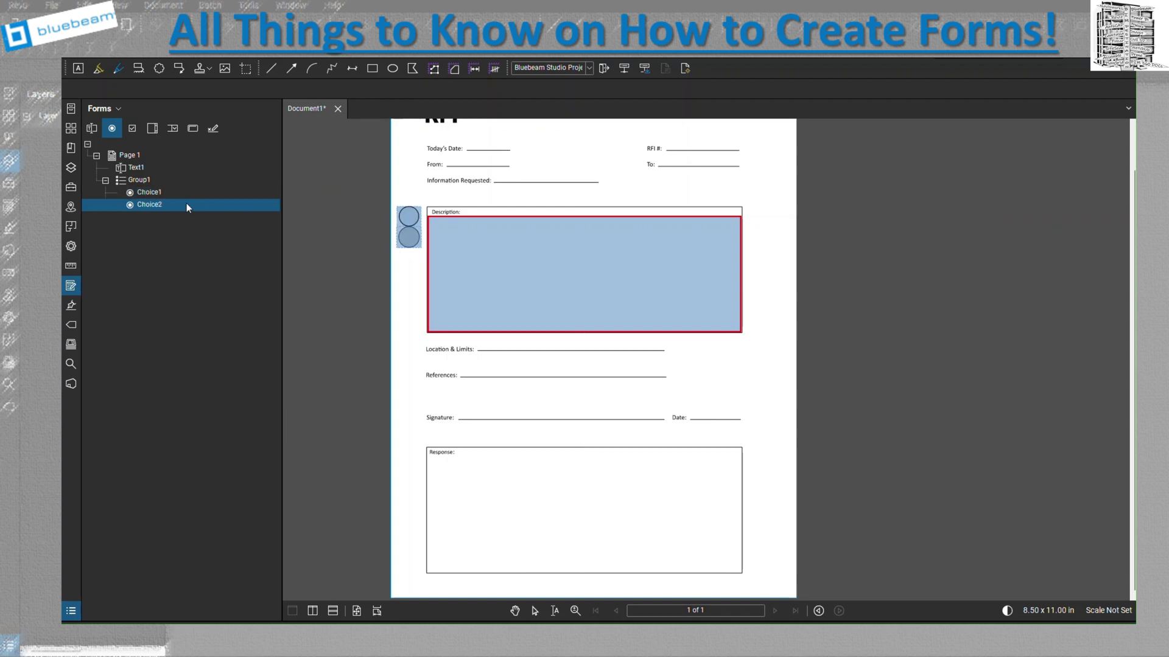
Add a third radio button in a separate group, below the first two in the page margin
left_click(213, 314)
left_click(111, 131)
left_click_drag(396, 226, 420, 282)
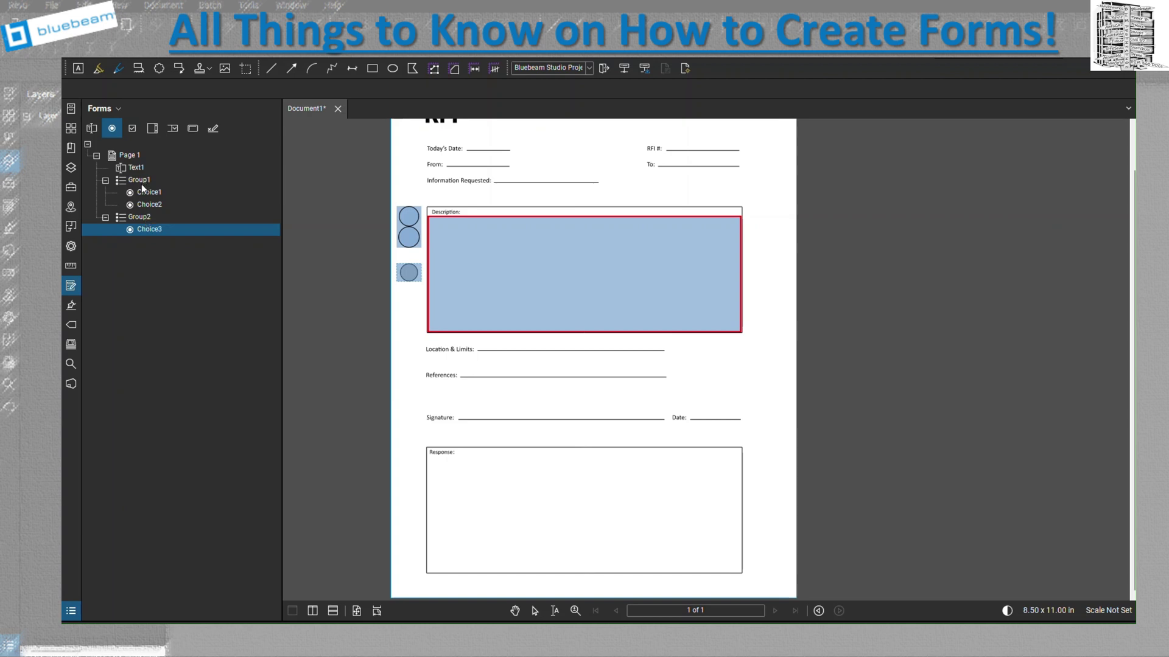
Open the third radio button's field properties and examine its General, Options and Actions settings
left_click(71, 246)
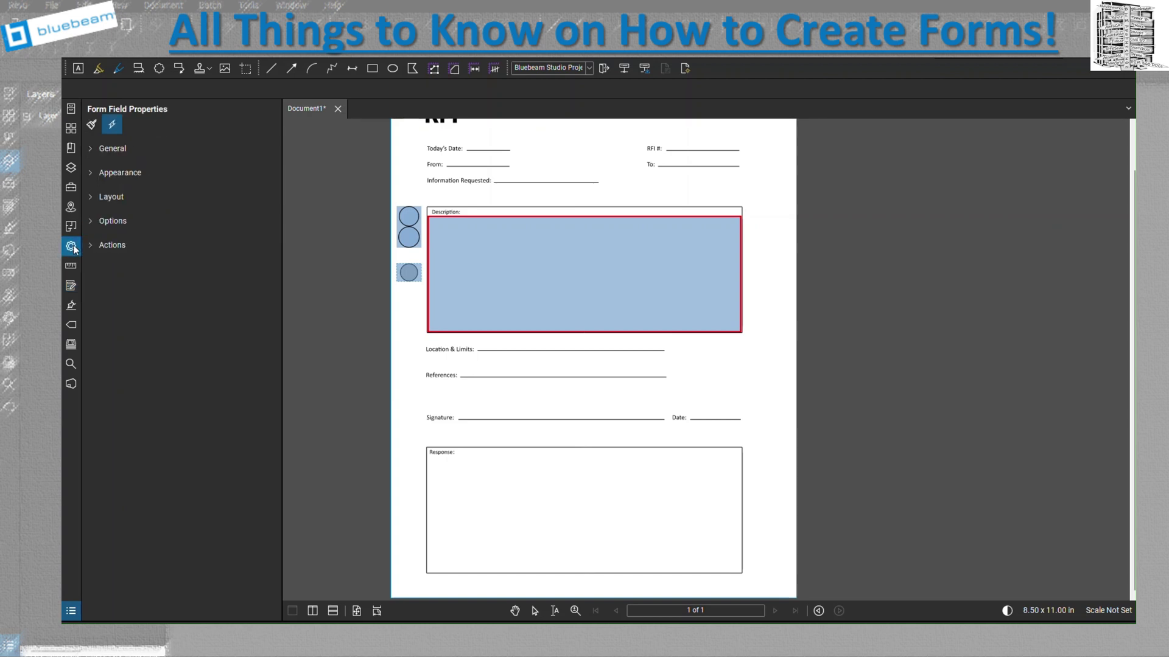
left_click(92, 126)
left_click(95, 150)
left_click(157, 167)
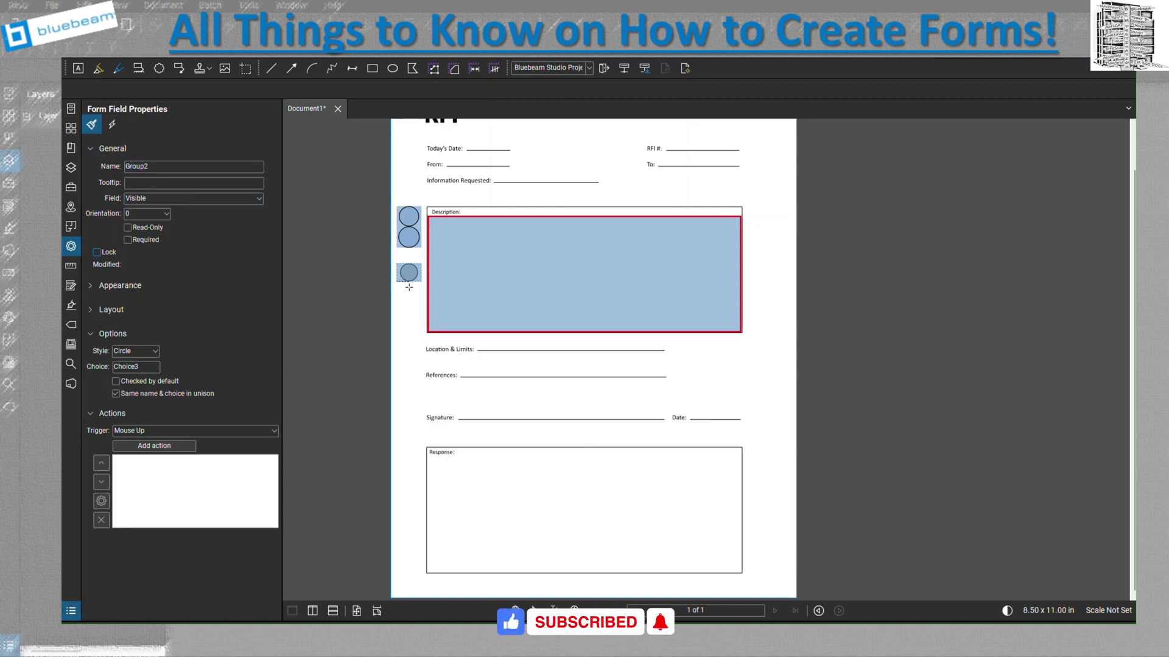
Delete the extra radio buttons beside the Description box, keeping only the topmost one
mouse_move(412, 277)
left_mouse_down()
mouse_move(422, 304)
mouse_move(422, 284)
left_mouse_up()
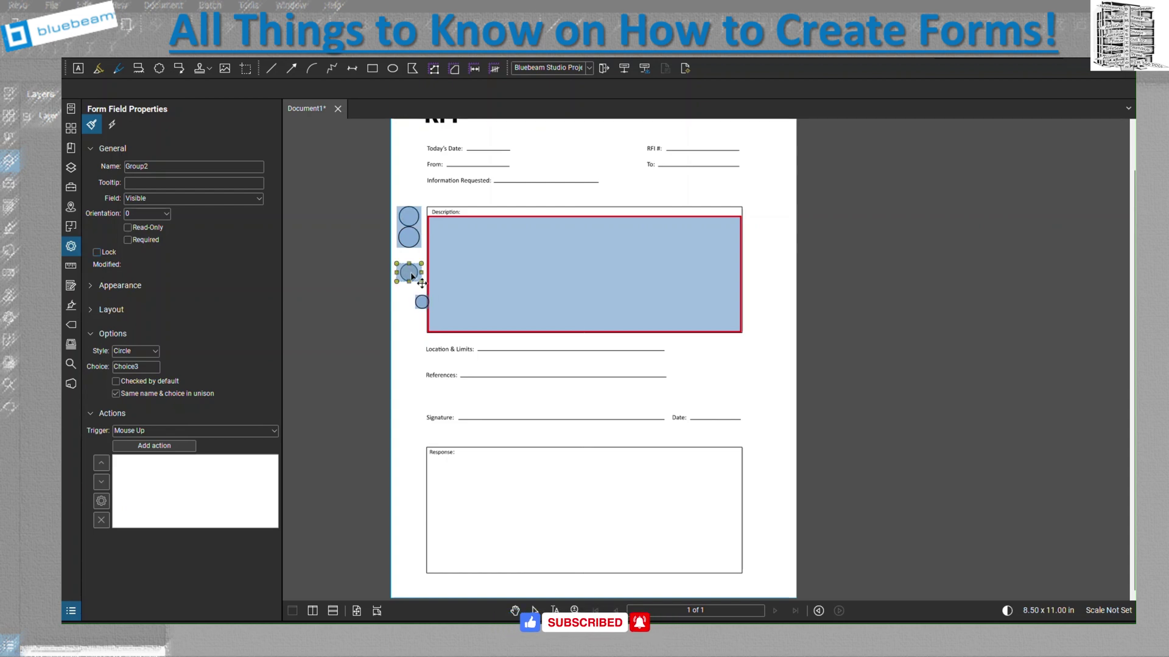
key("Delete")
left_click(420, 302)
key("Delete")
left_click(414, 237)
key("Delete")
Make the remaining radio button Required, keeping its field visibility set to Visible
left_click(408, 216)
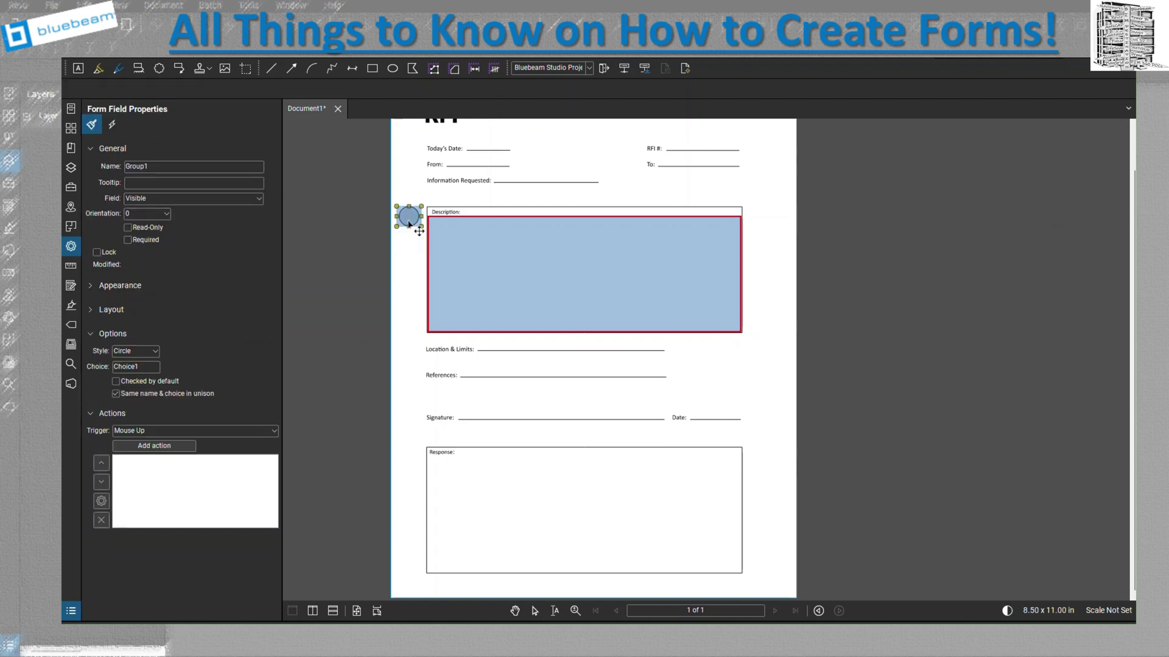
left_click(165, 184)
left_click(160, 169)
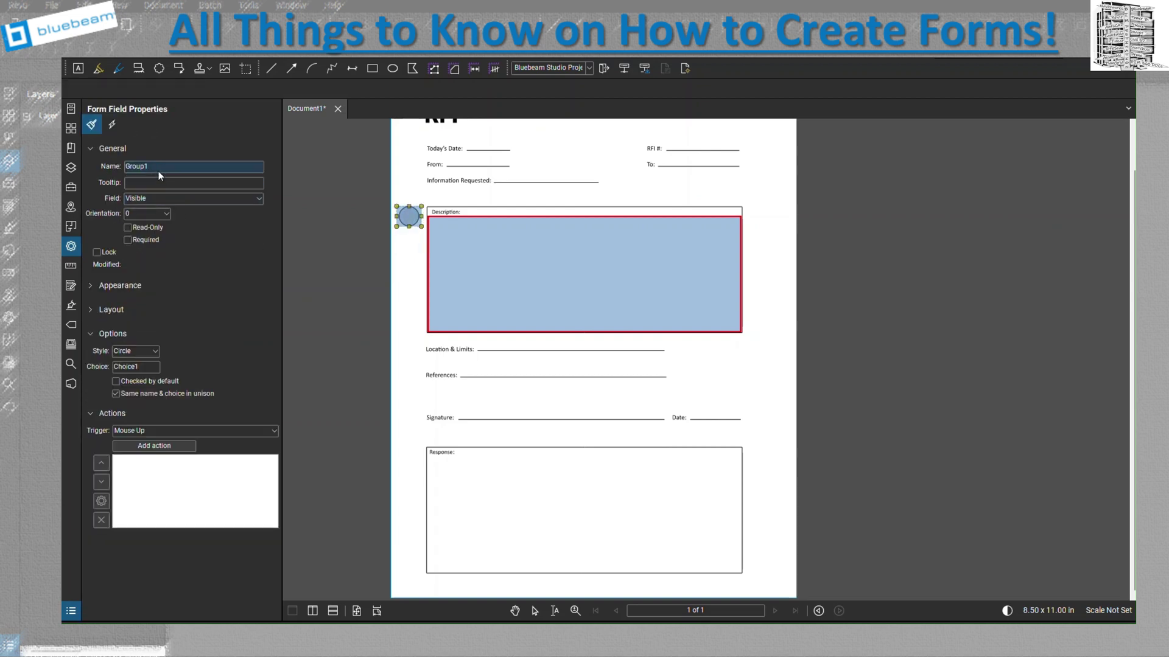
left_click(174, 201)
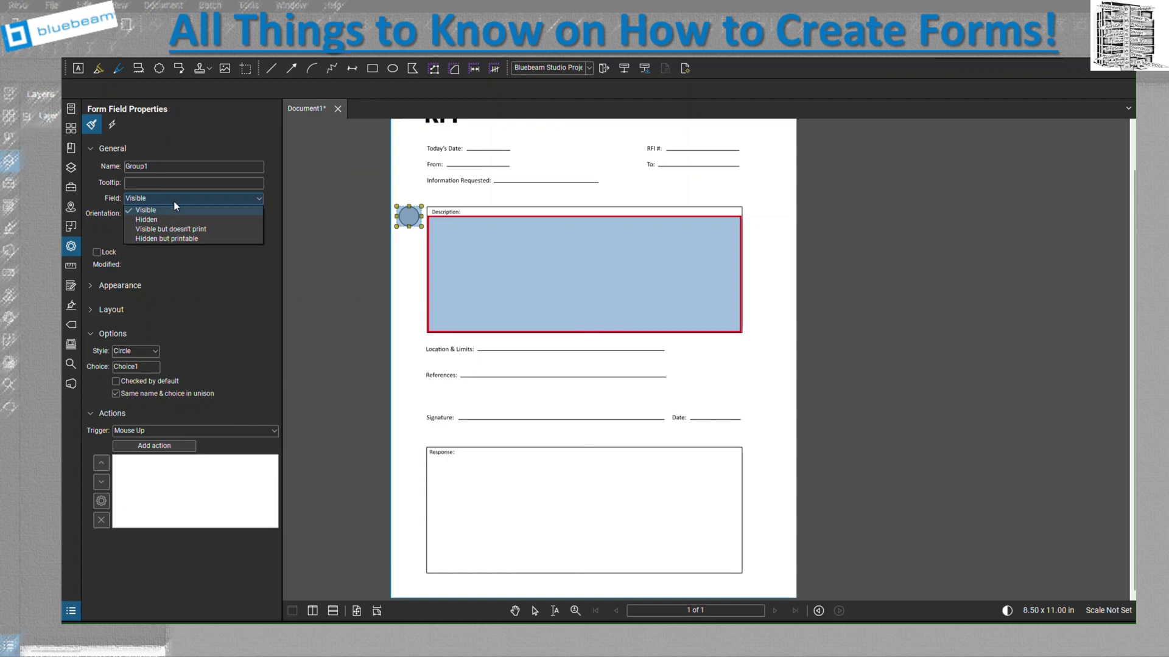
left_click(174, 201)
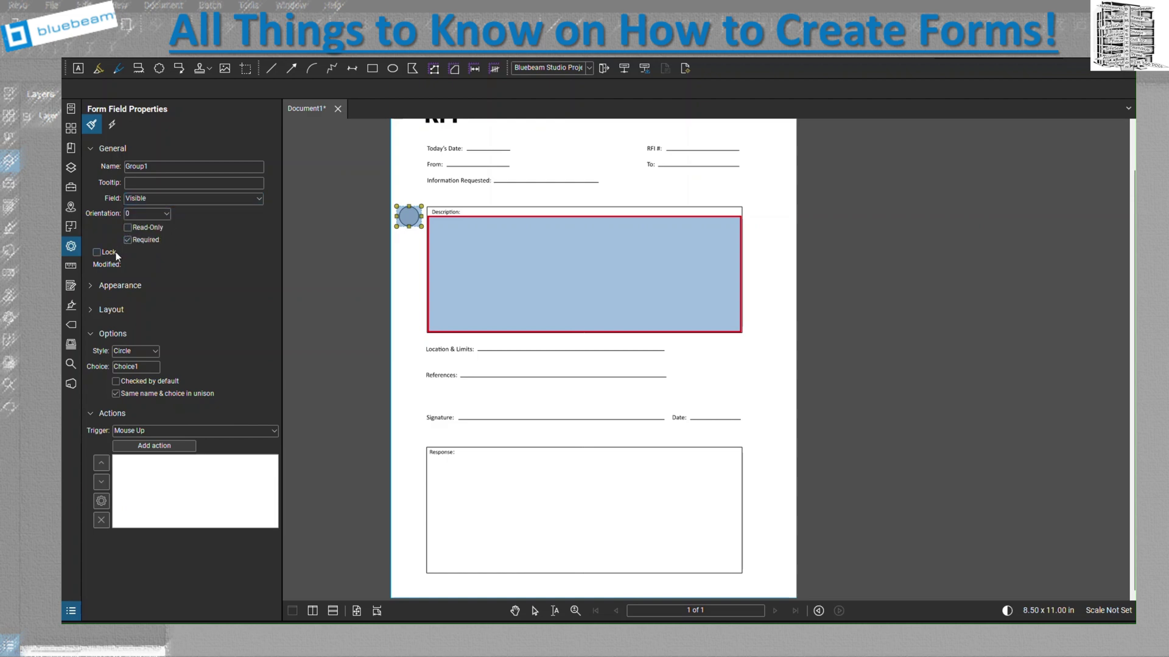
Review the radio button's Appearance settings and line style choices, keeping Solid, and collapse the Appearance section
left_click(190, 294)
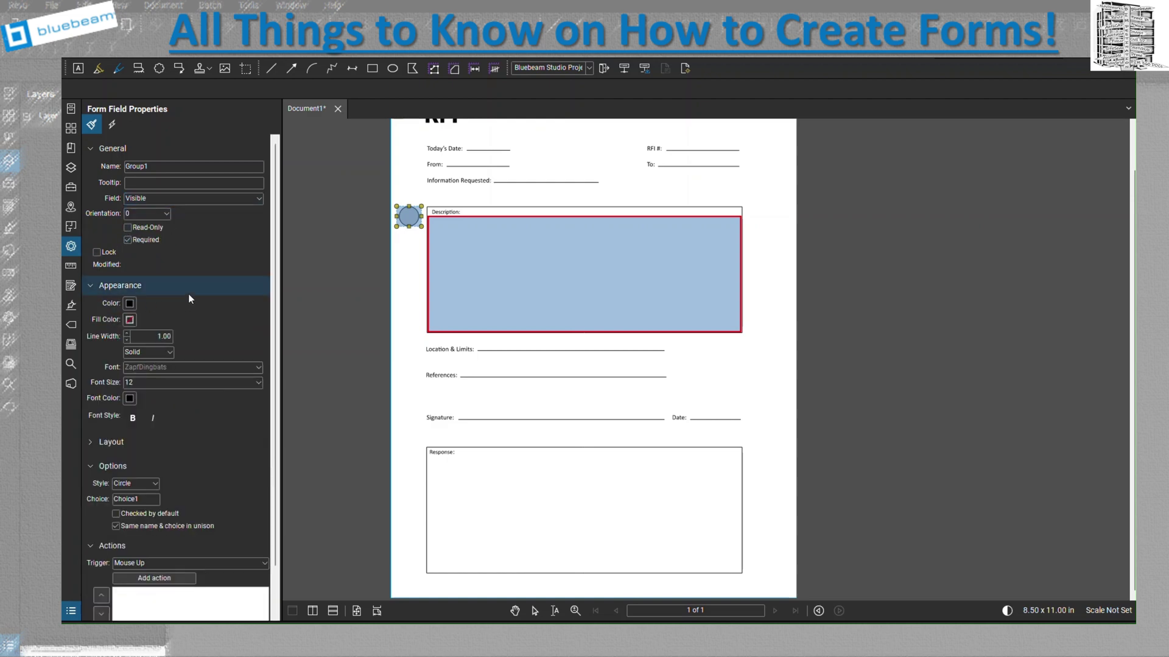
scroll(188, 293, "down", 1)
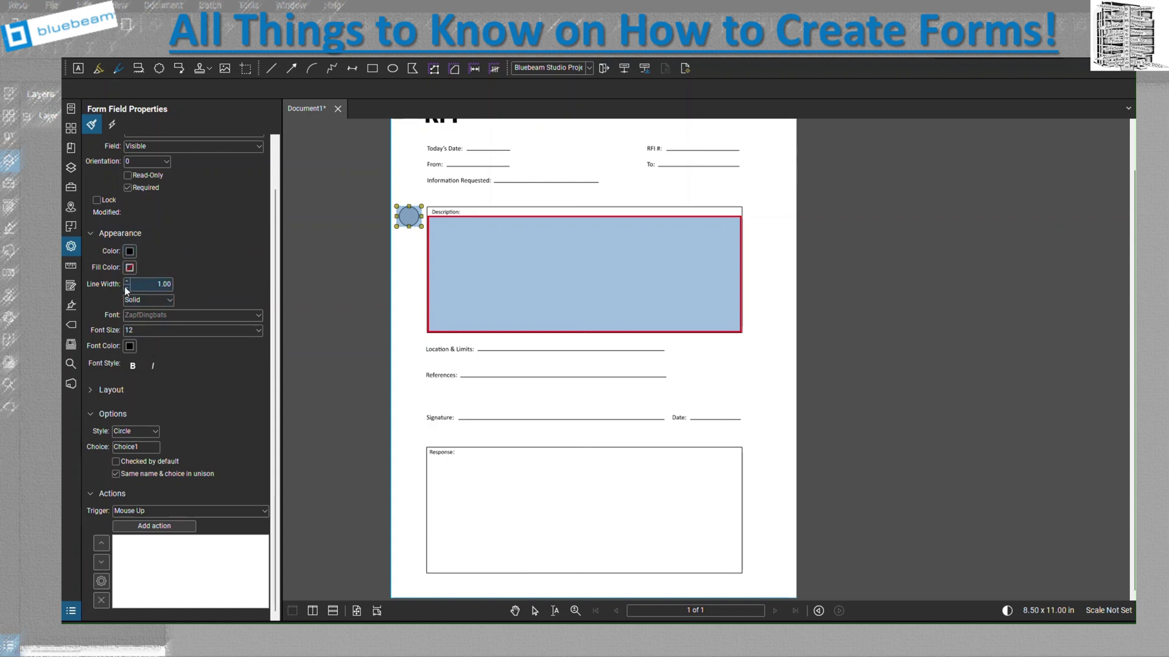
left_click(161, 301)
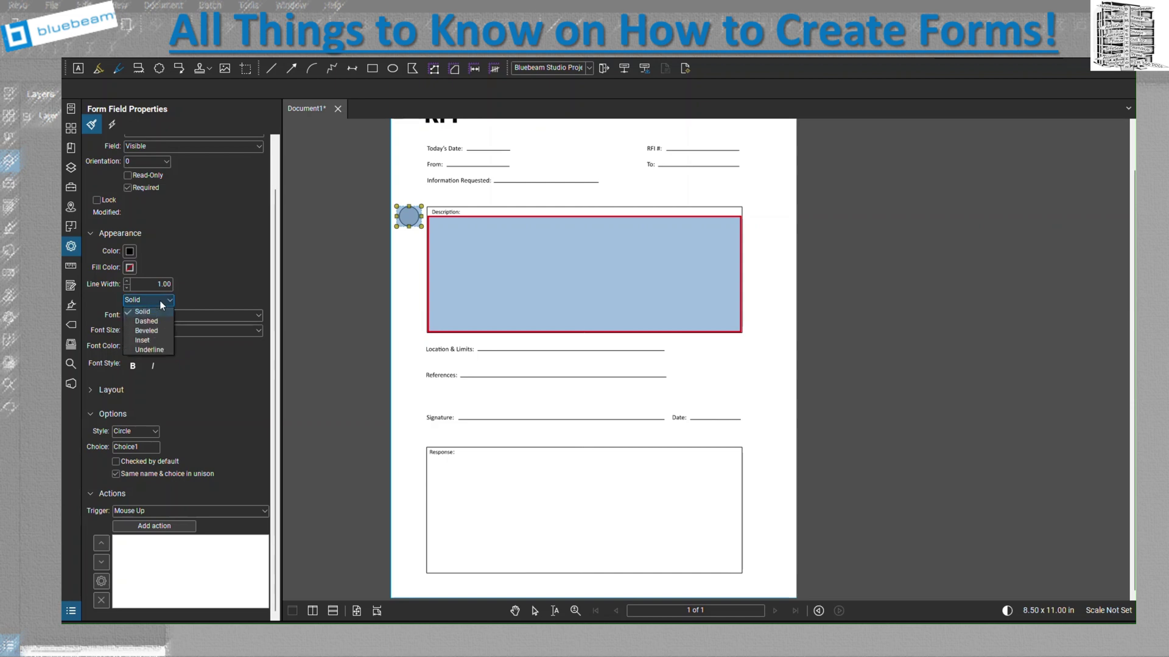
left_click(159, 300)
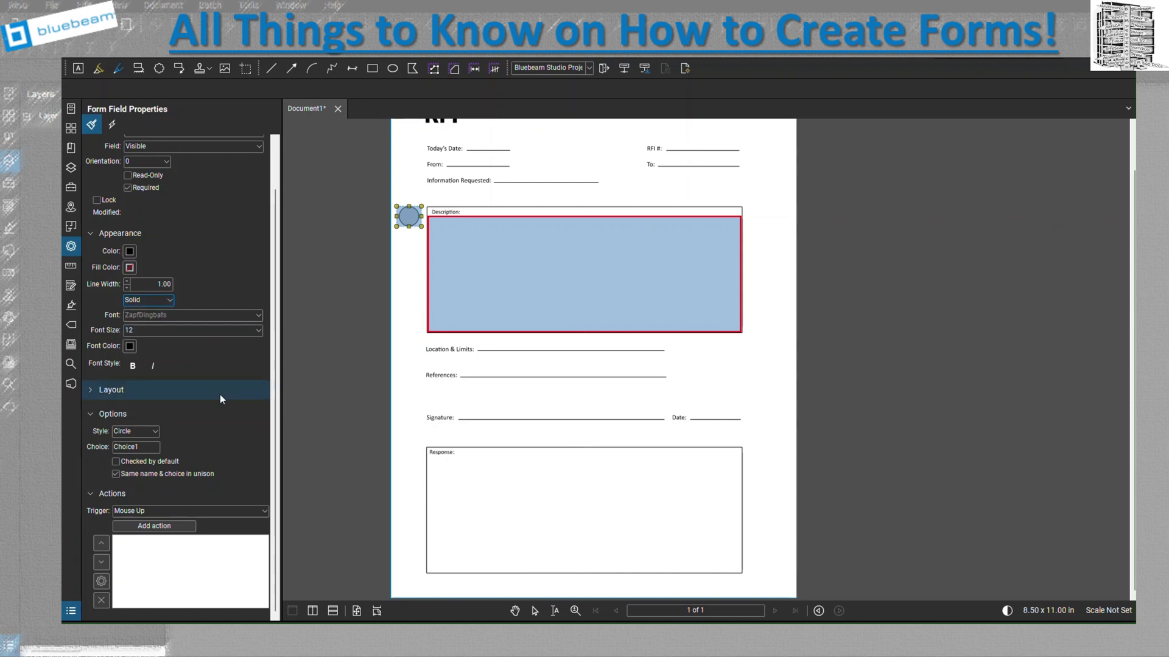
left_click(93, 233)
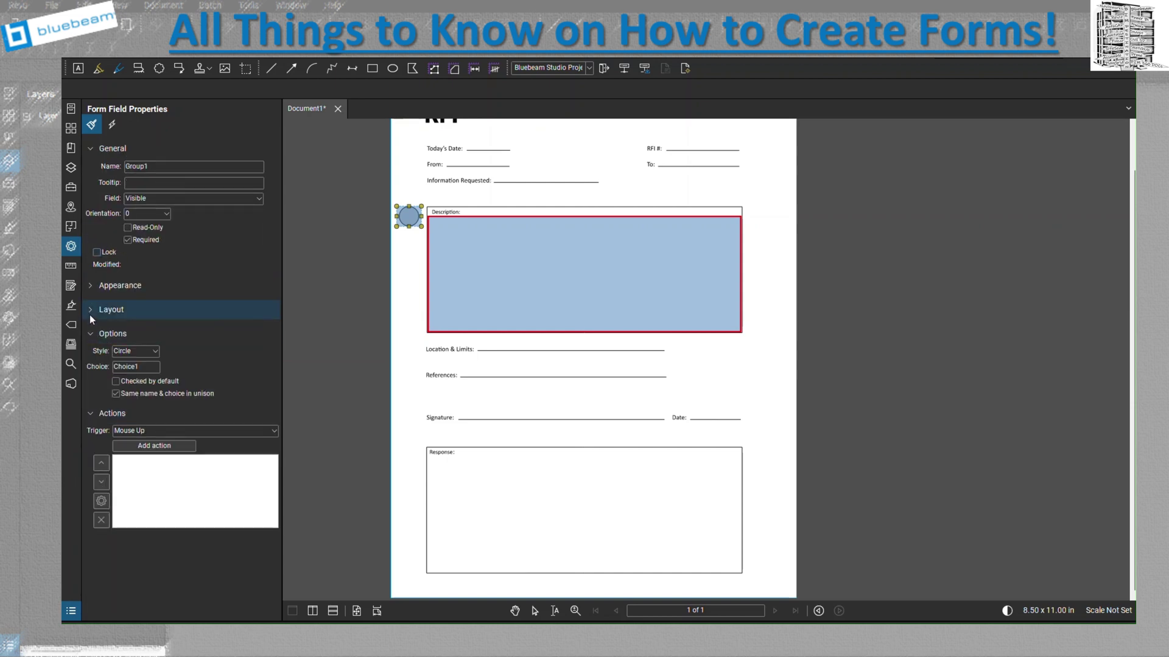
Review the radio button's style choices, keeping Circle, and leave form editing to test-select the radio button beside the Description box
left_click(136, 355)
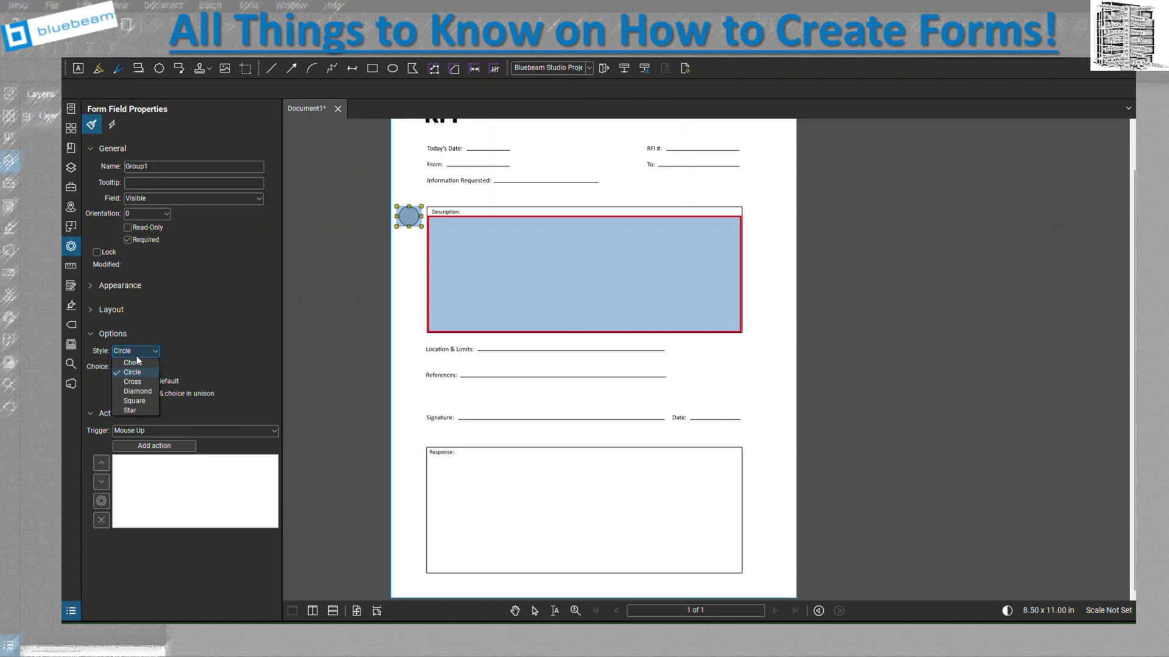
left_click(220, 339)
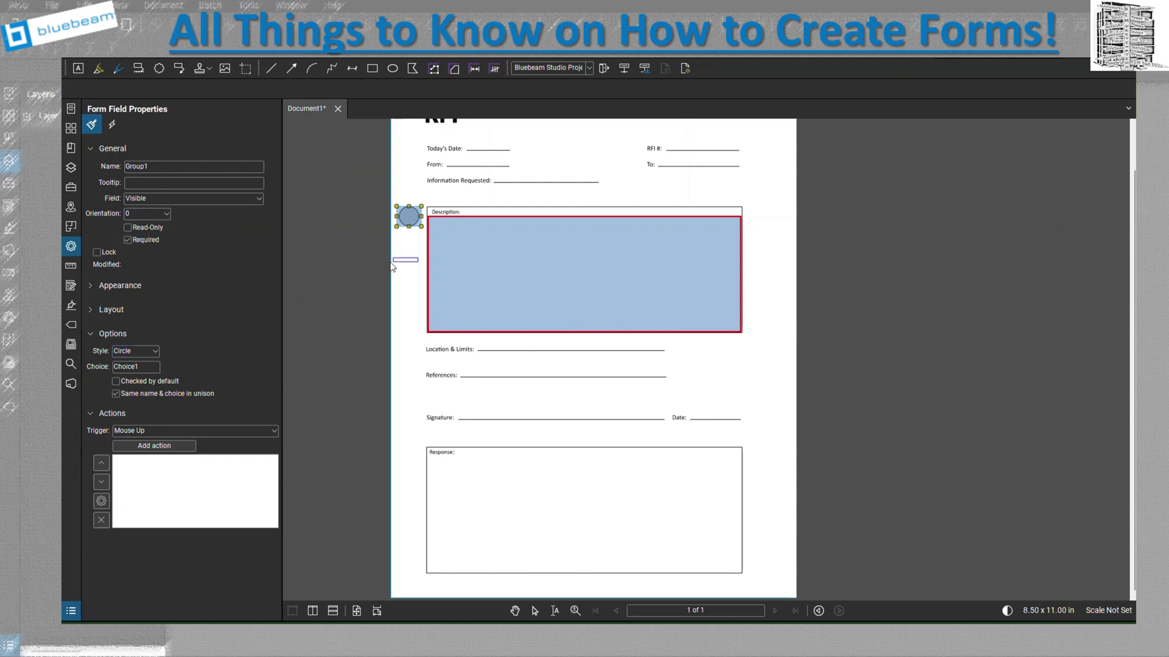
key("Escape")
left_click(410, 218)
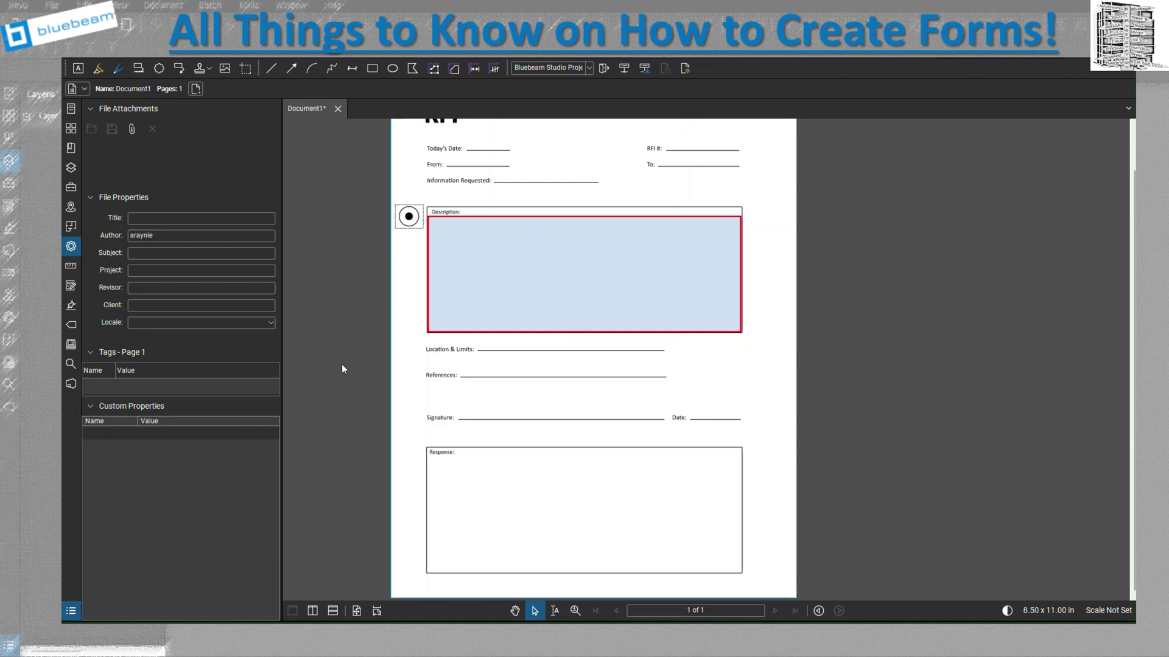
Draw a check box field about 0.52 by 0.46 inches just before the Location & Limits label
left_click(71, 286)
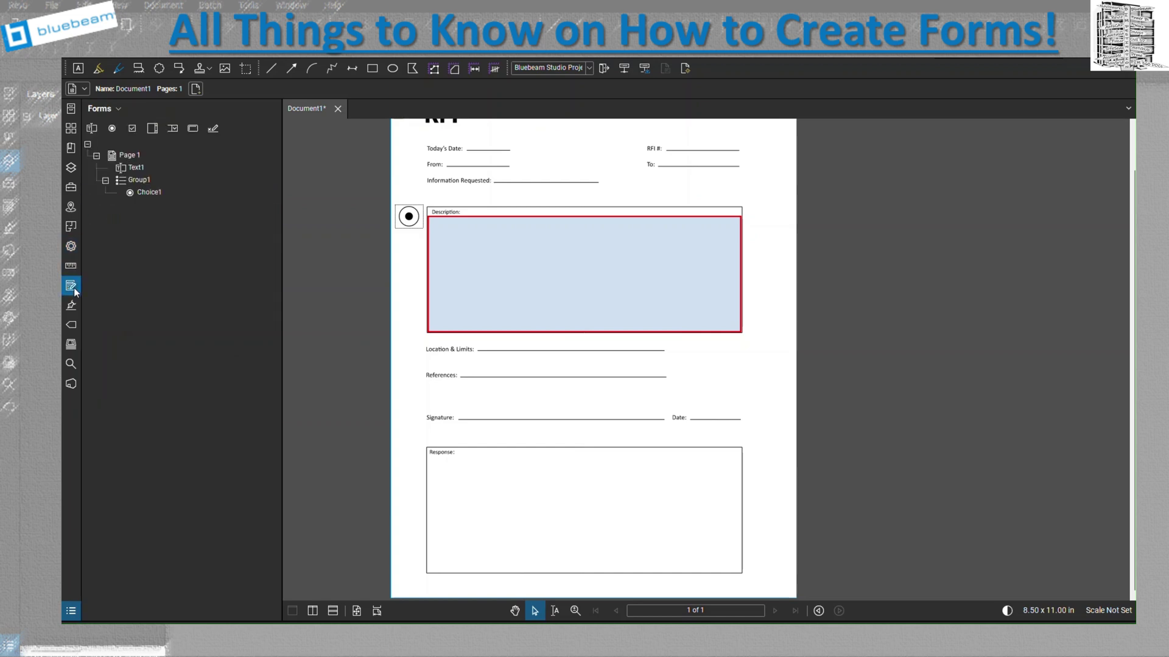
left_click(136, 129)
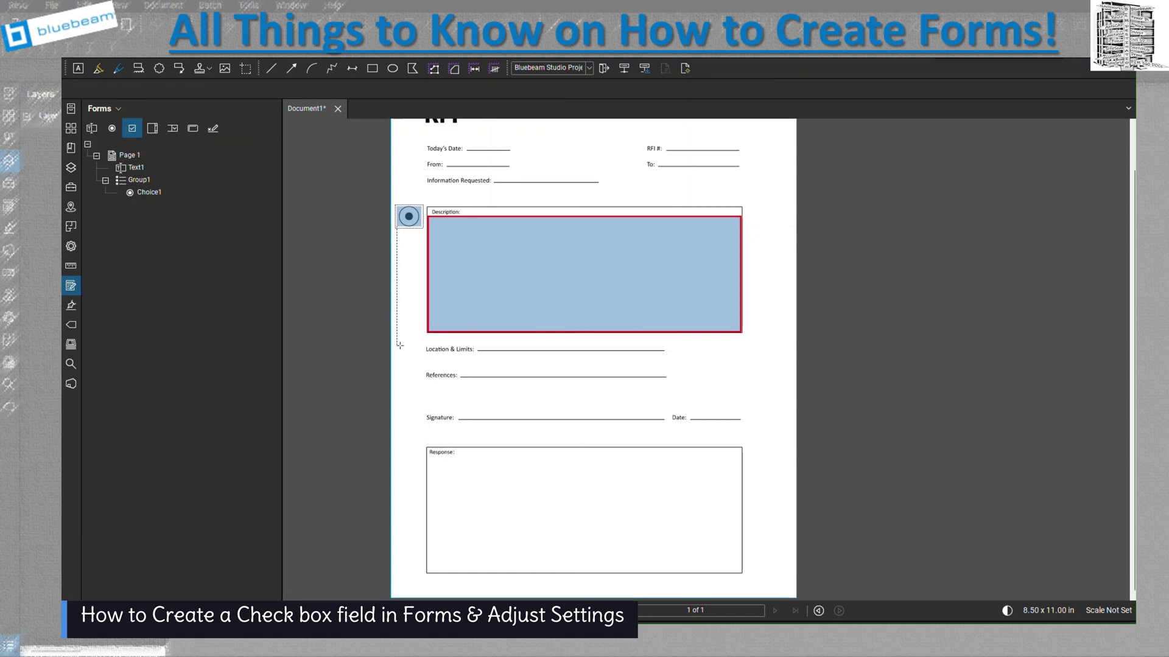
left_click_drag(395, 342, 420, 367)
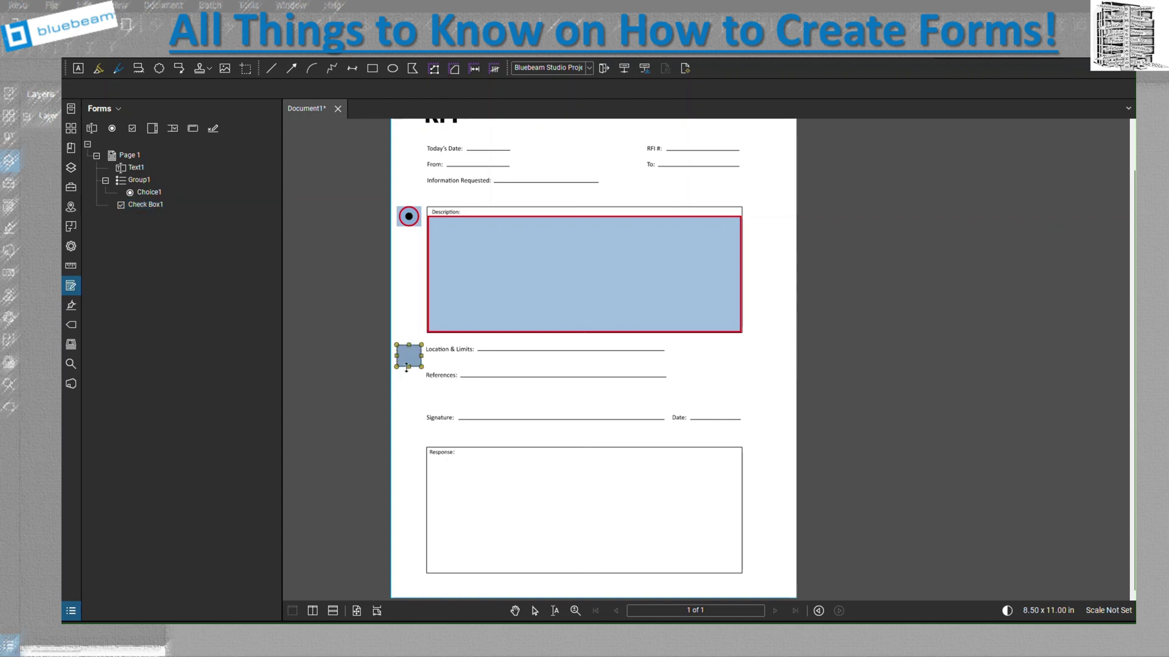
Open the check box's field properties and examine its General, Appearance and Layout settings
left_click(71, 246)
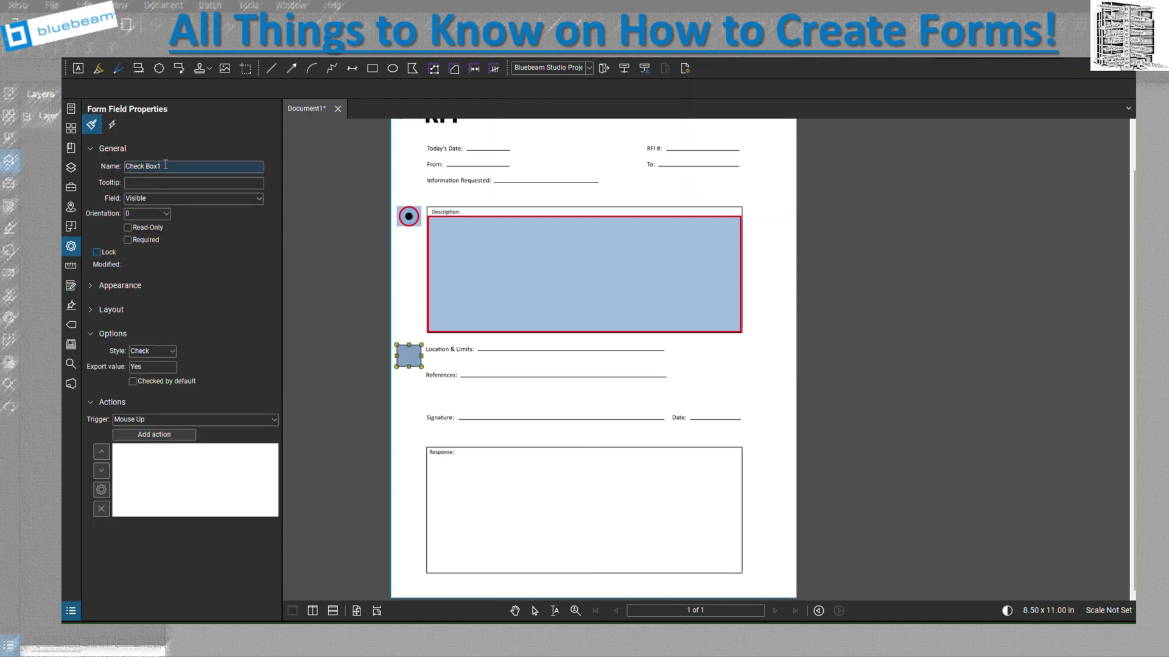
left_click(91, 286)
scroll(183, 301, "down", 1)
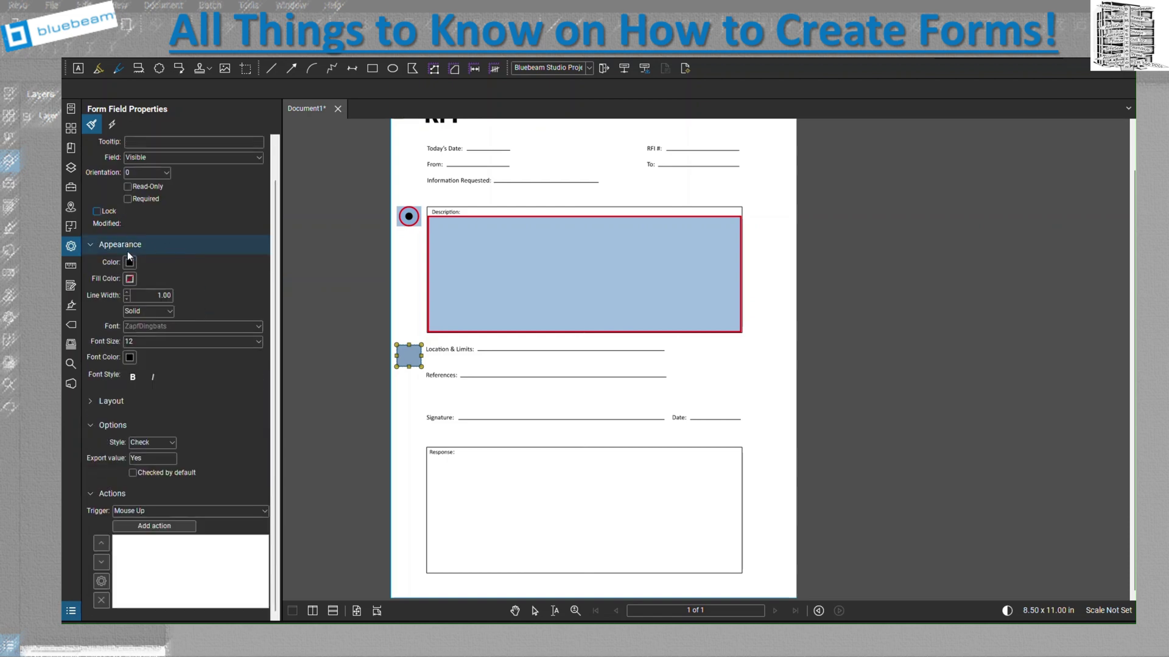
left_click(93, 401)
left_click(93, 401)
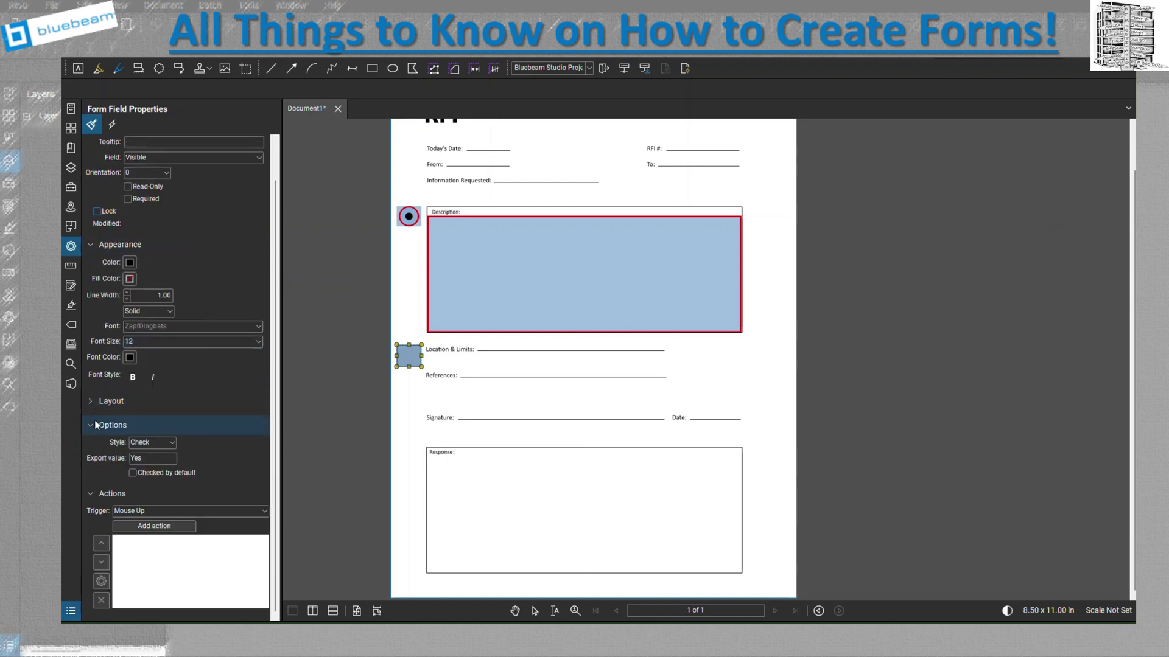
Try the Circle style on the check box and return it to Check
left_click(155, 442)
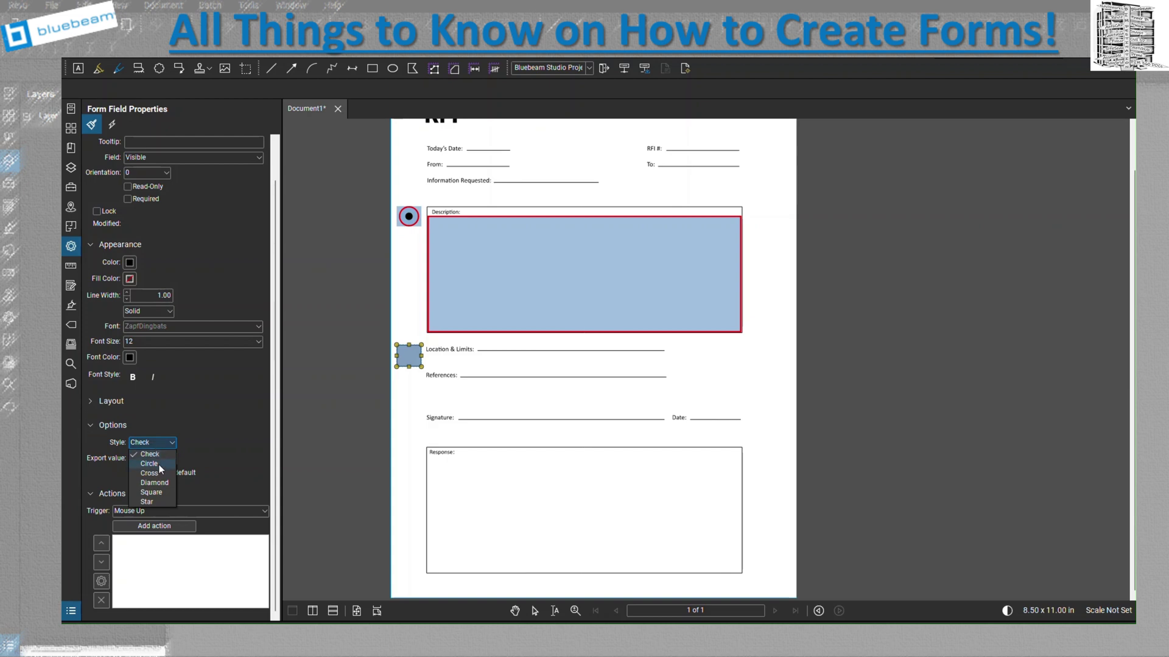
left_click(159, 465)
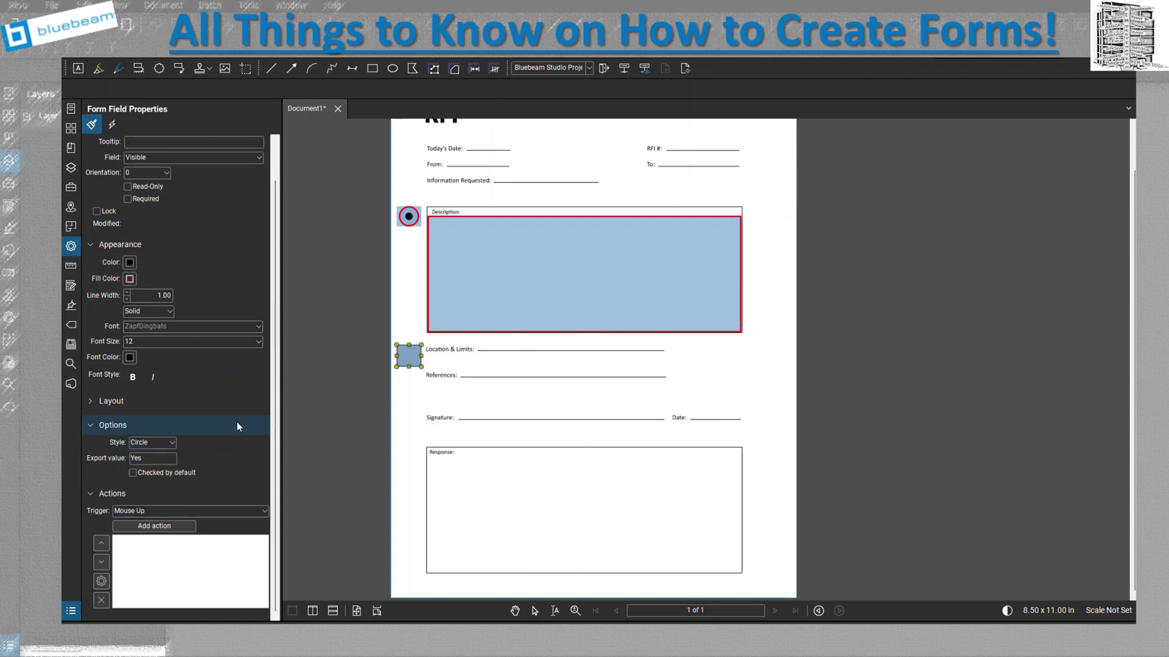
left_click(169, 444)
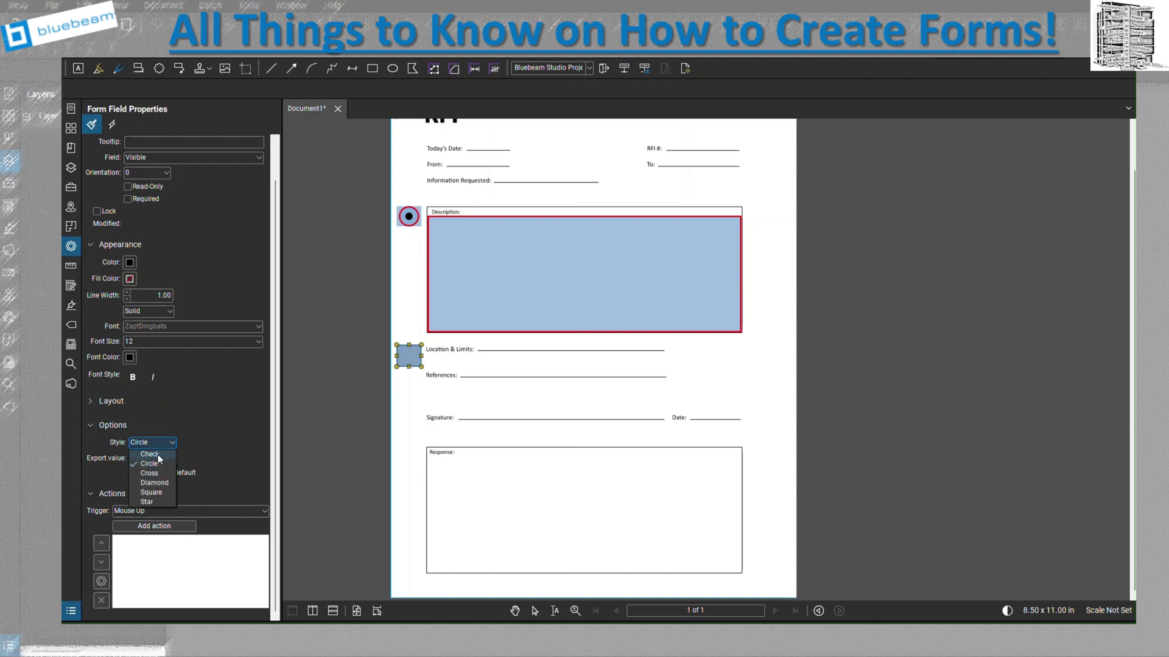
left_click(158, 454)
Examine the check box's layout dimensions, property sections and style choices without changing them
left_click(213, 407)
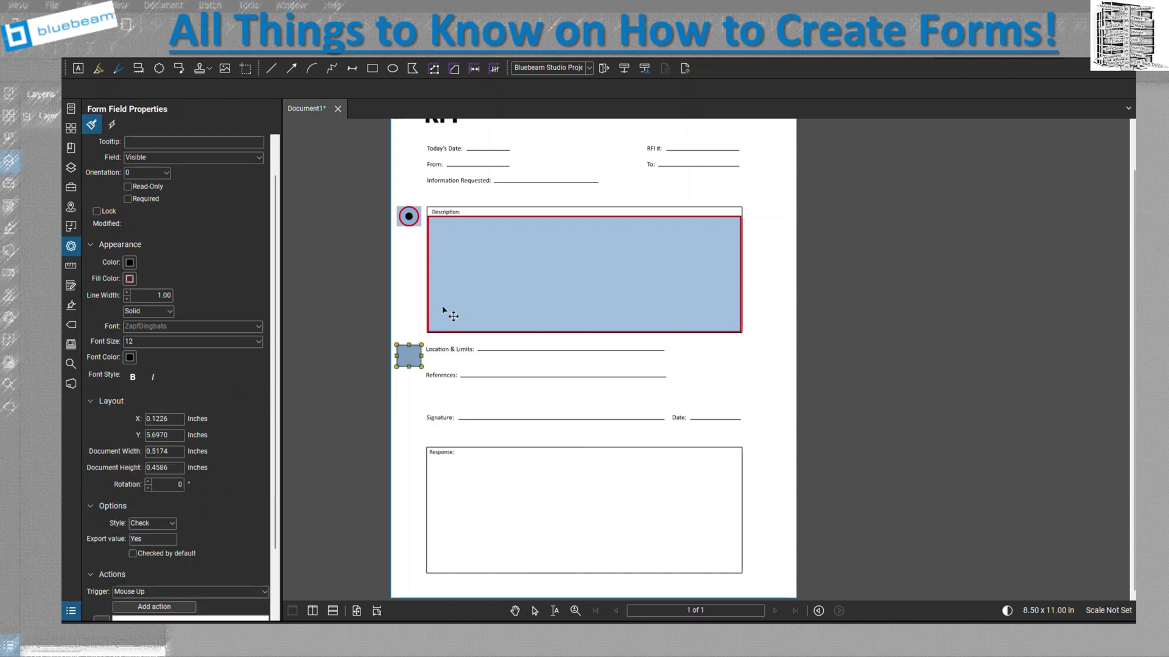
left_click(112, 124)
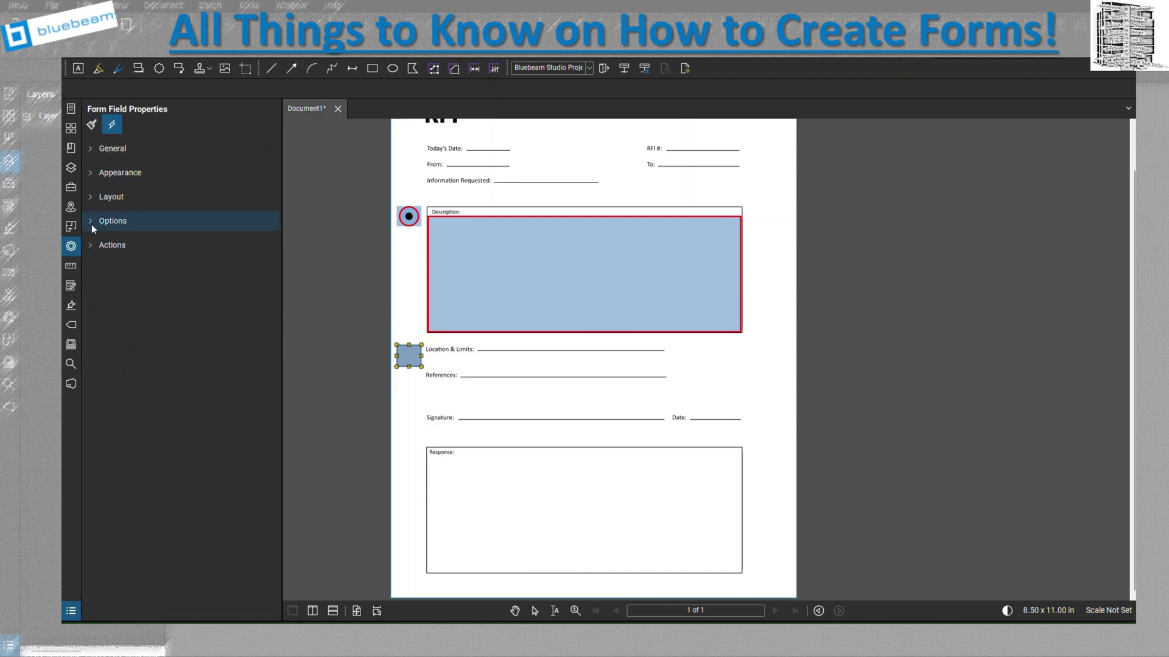
left_click(89, 180)
left_click(89, 180)
left_click(90, 220)
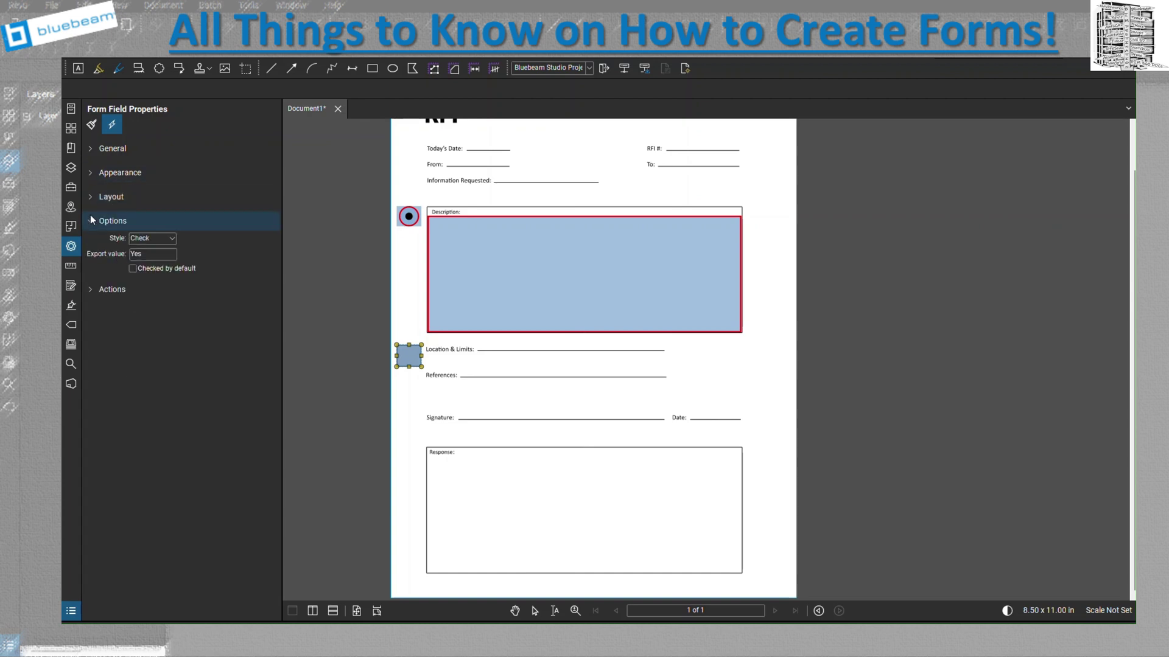
left_click(172, 238)
left_click(172, 238)
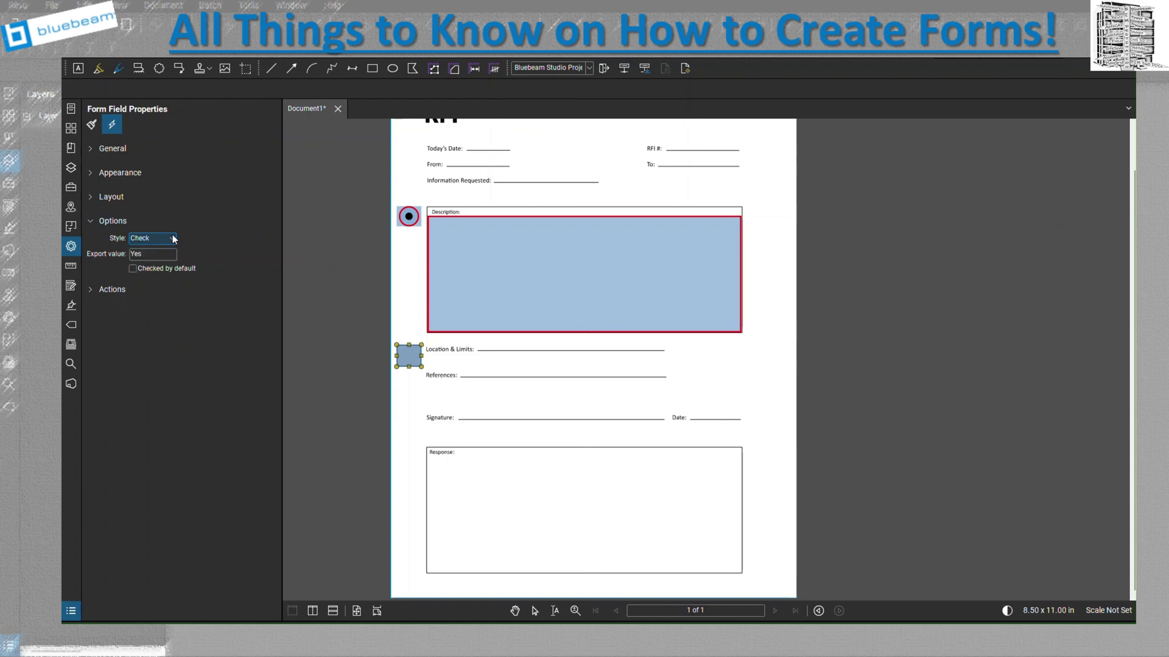
left_click(91, 220)
left_click(92, 127)
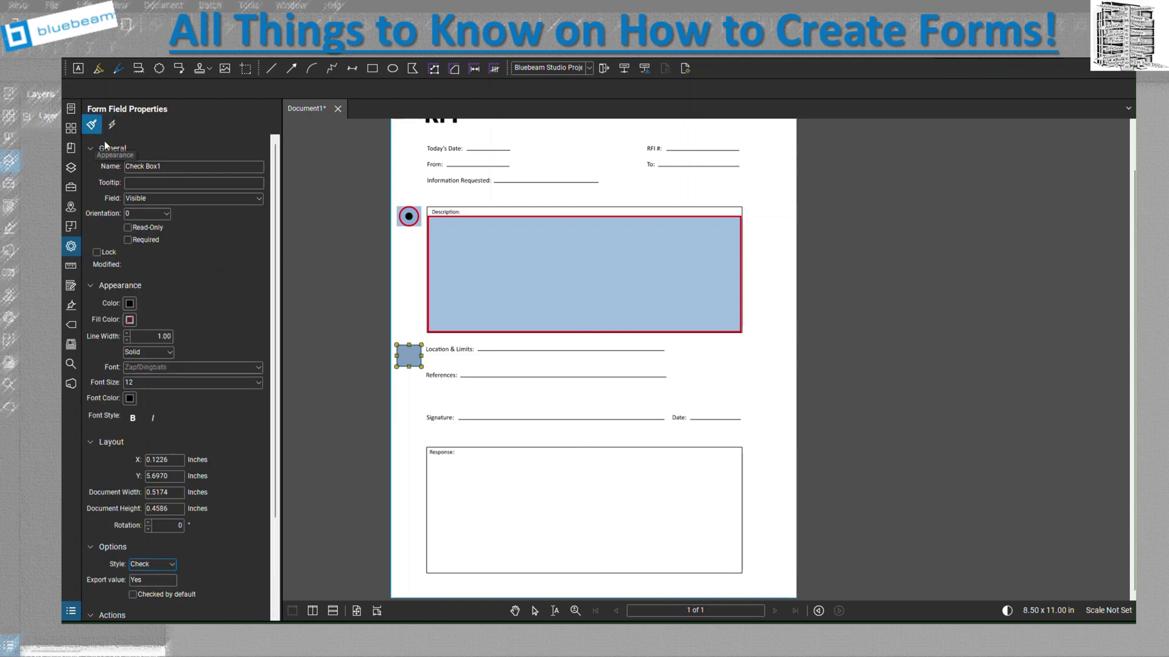
Leave form editing and tick the check box beside Location & Limits to test it
left_click_drag(410, 379, 426, 401)
left_click(413, 359)
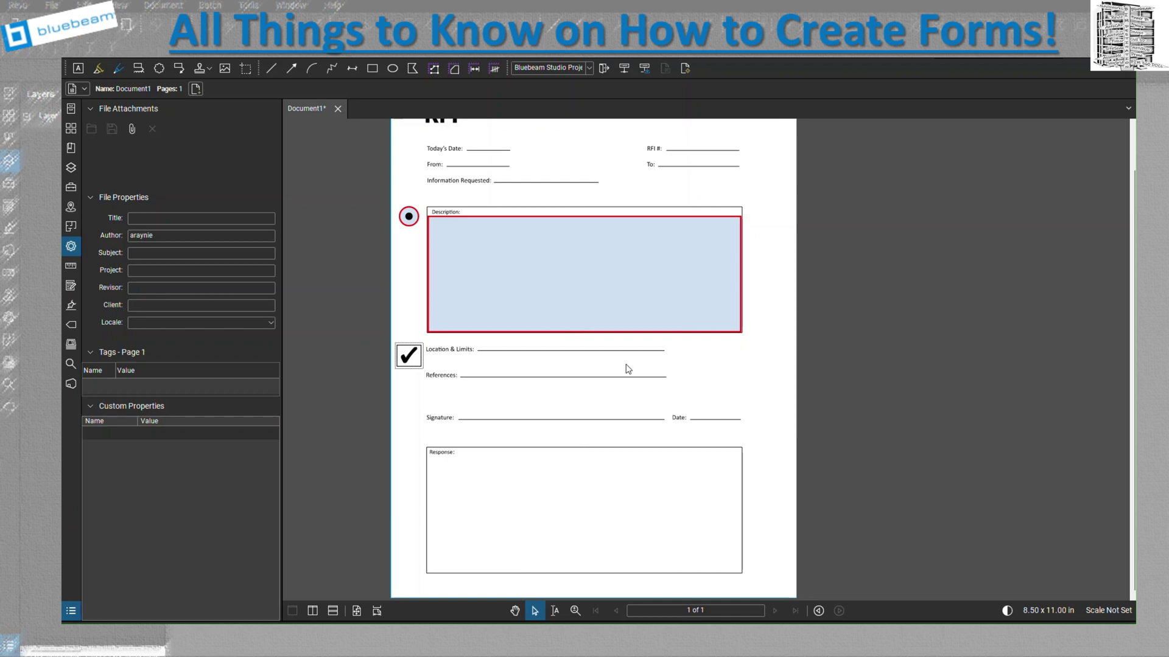
Draw a list box field about 1.02 by 1.28 inches in the page's right margin, beside Location & Limits and References
left_click(78, 286)
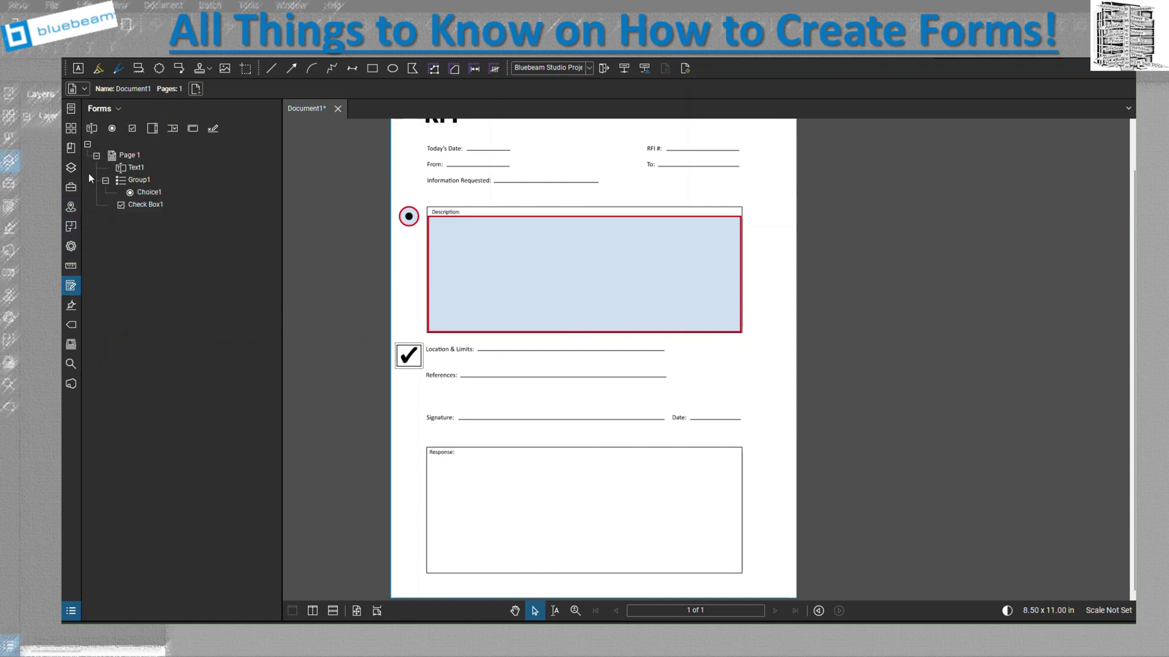
left_click(149, 130)
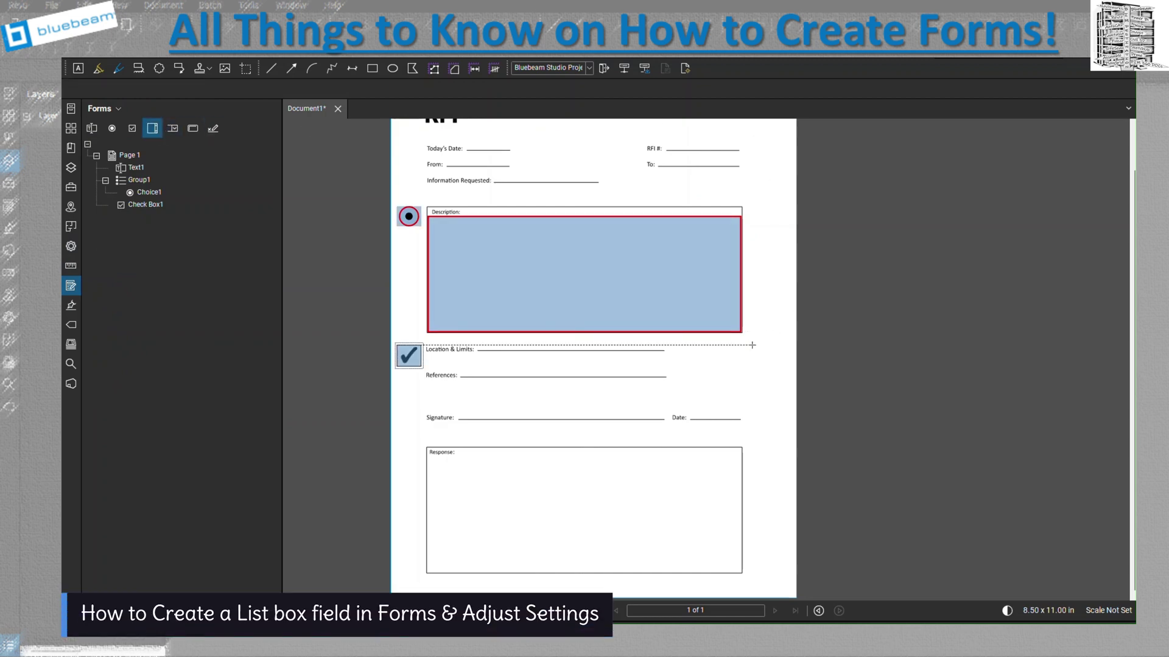
left_click_drag(741, 344, 790, 406)
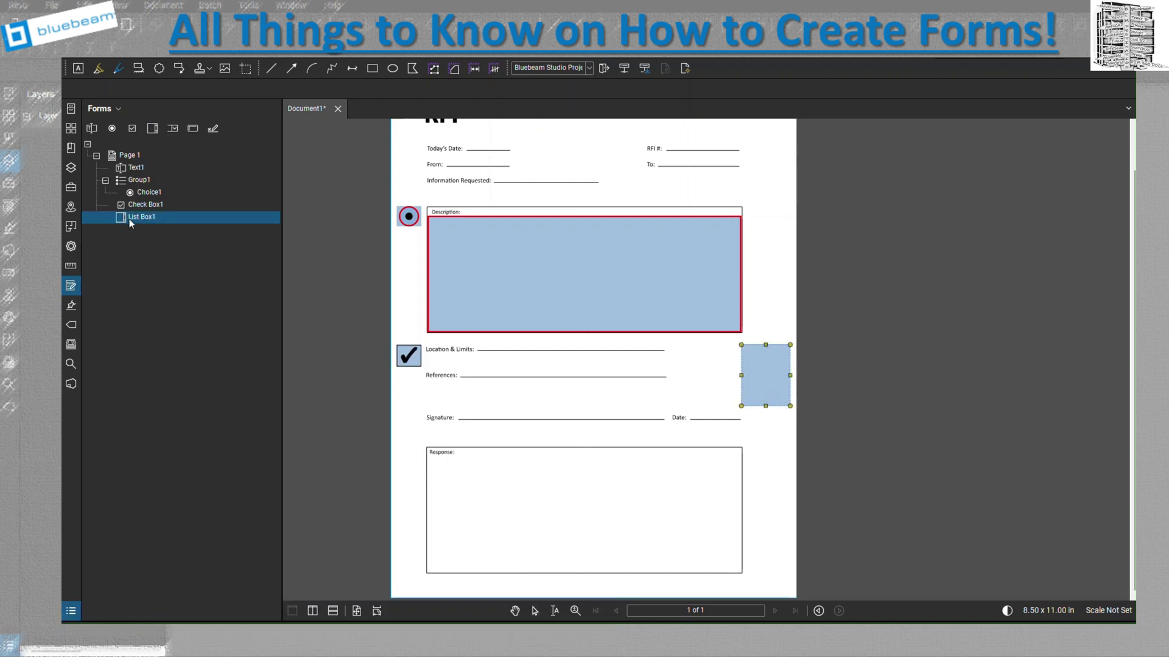
Open the list box's field properties, review them, and collapse the Appearance, Layout and General sections
left_click(71, 246)
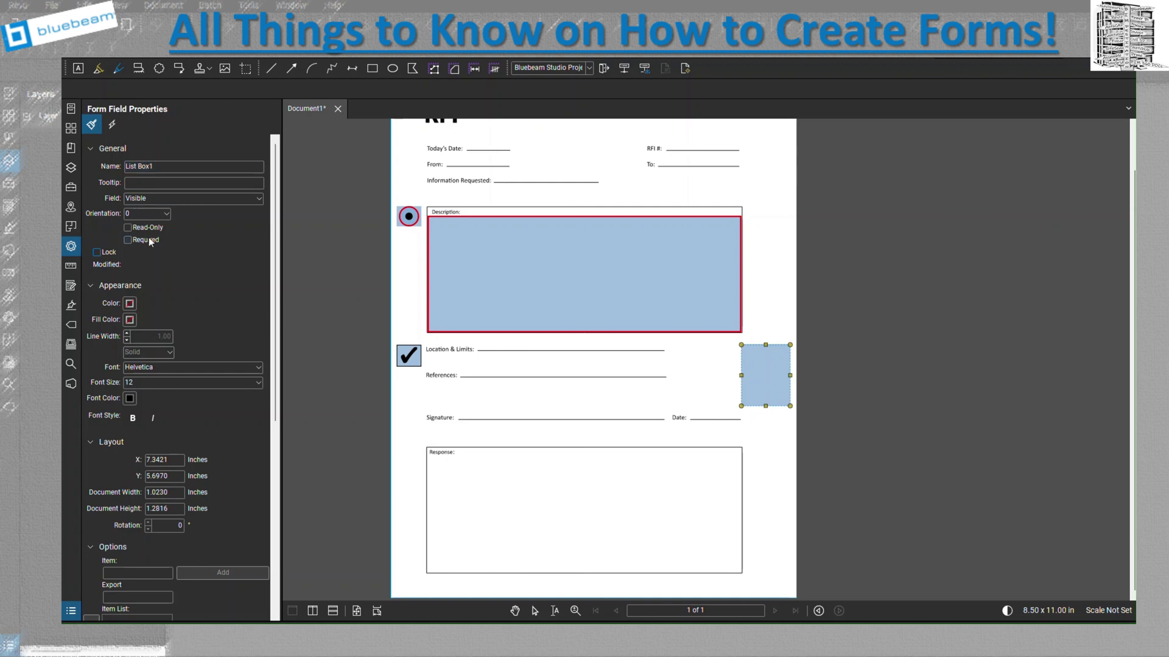
scroll(179, 283, "down", 1)
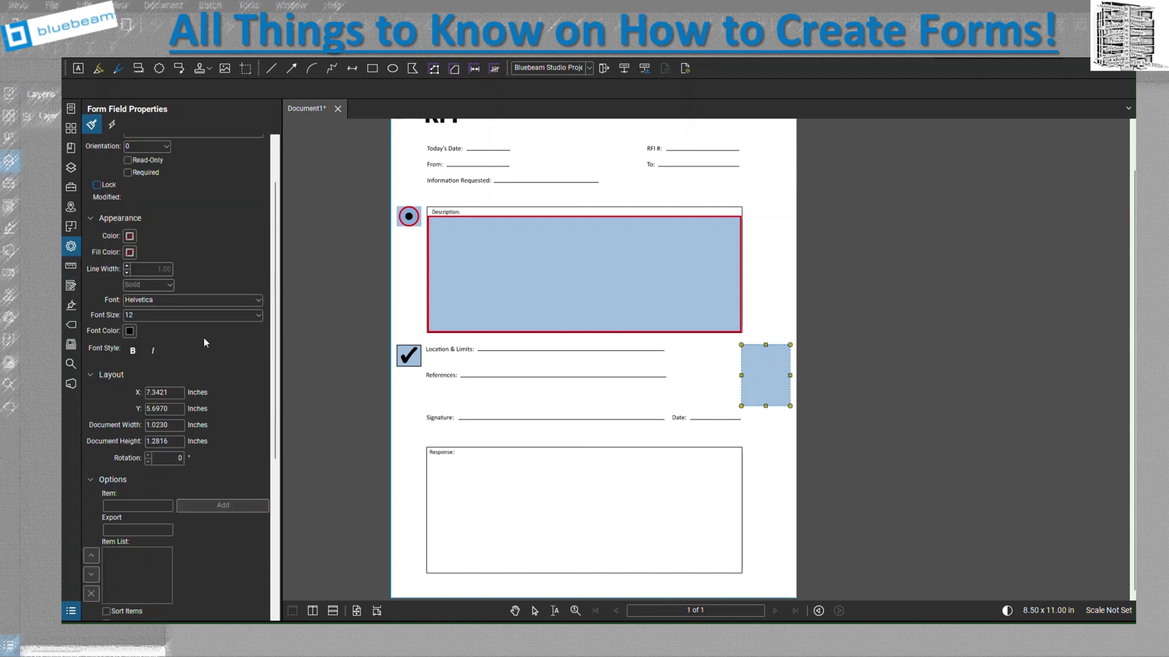
left_click(86, 219)
left_click(90, 242)
scroll(105, 250, "up", 1)
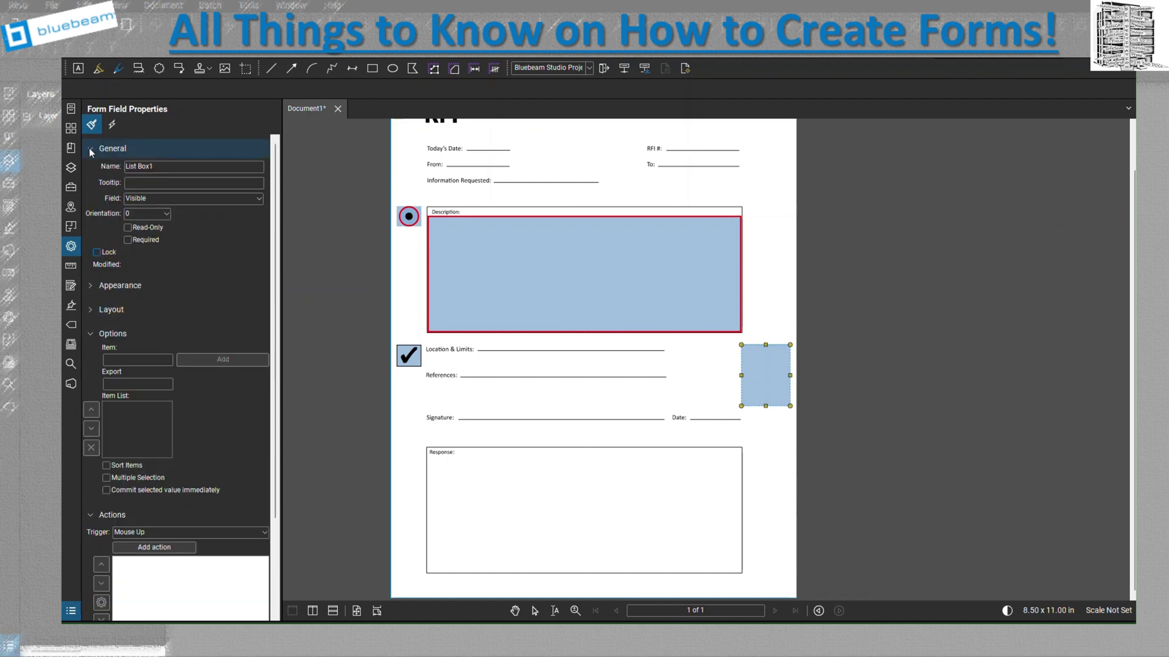
left_click(91, 152)
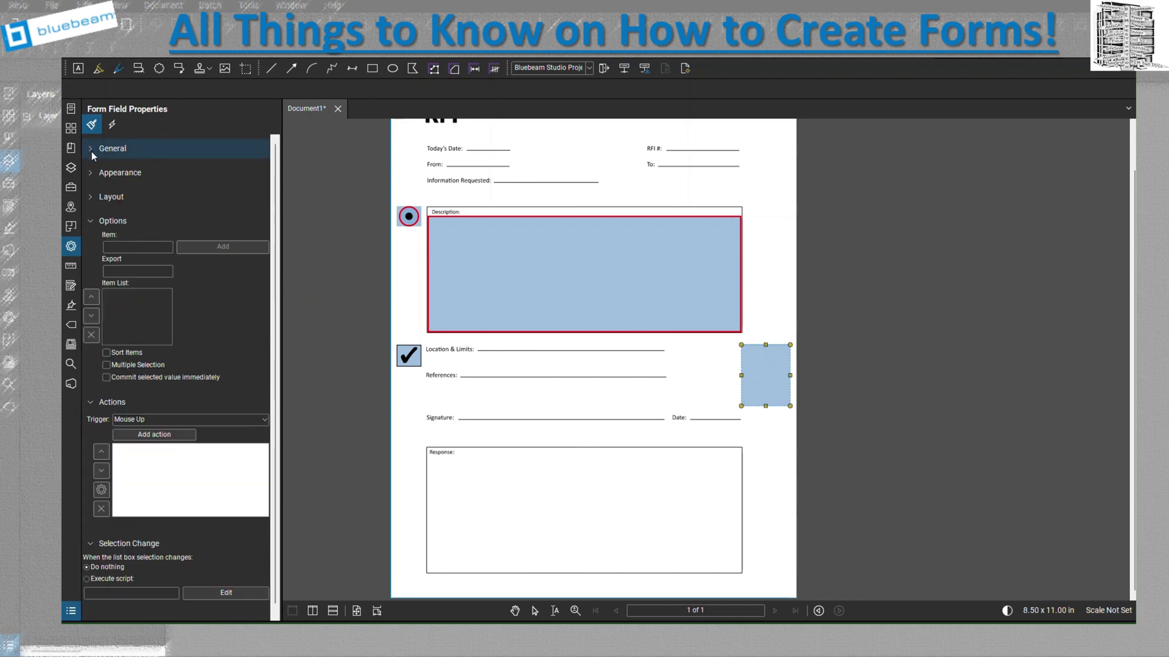
Add the items Mech, PL, Elec and Fire to the list box
left_click(148, 247)
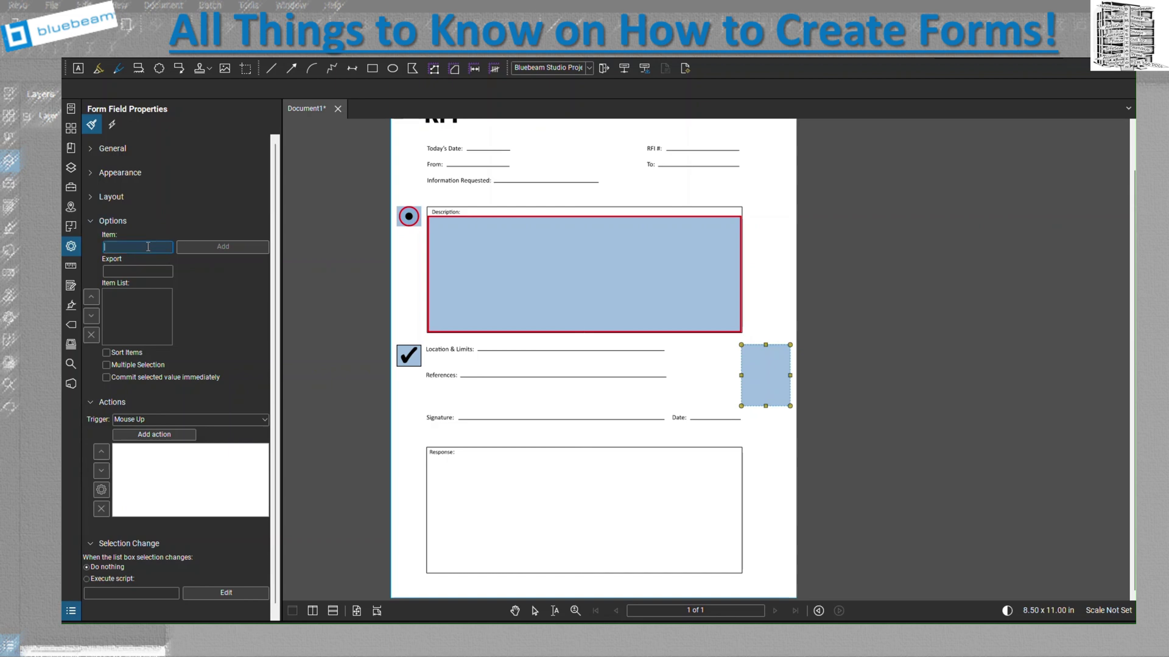
type("A")
key("BackSpace")
type("Mech")
left_click(206, 246)
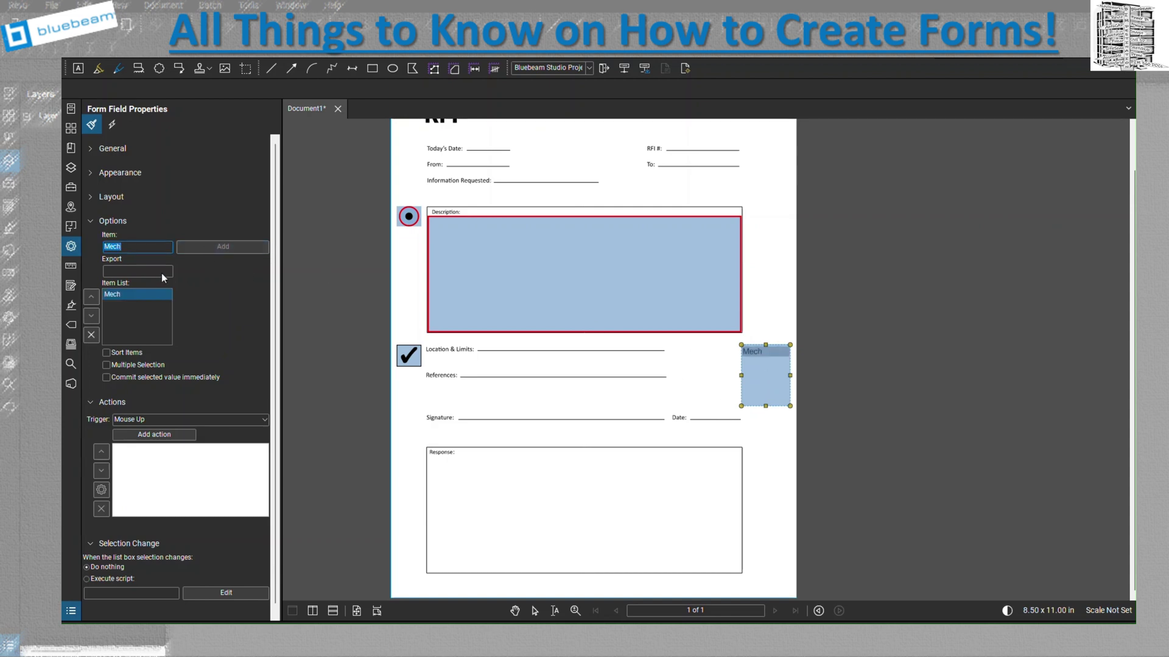
type("PL")
left_click(230, 247)
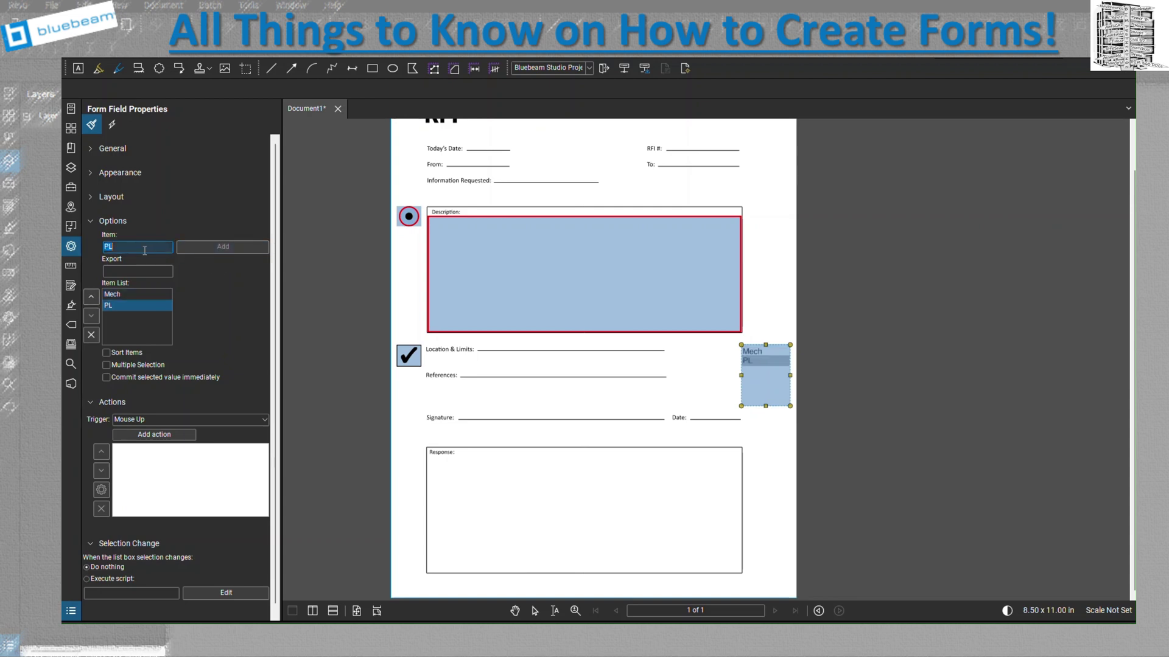
type("Elec")
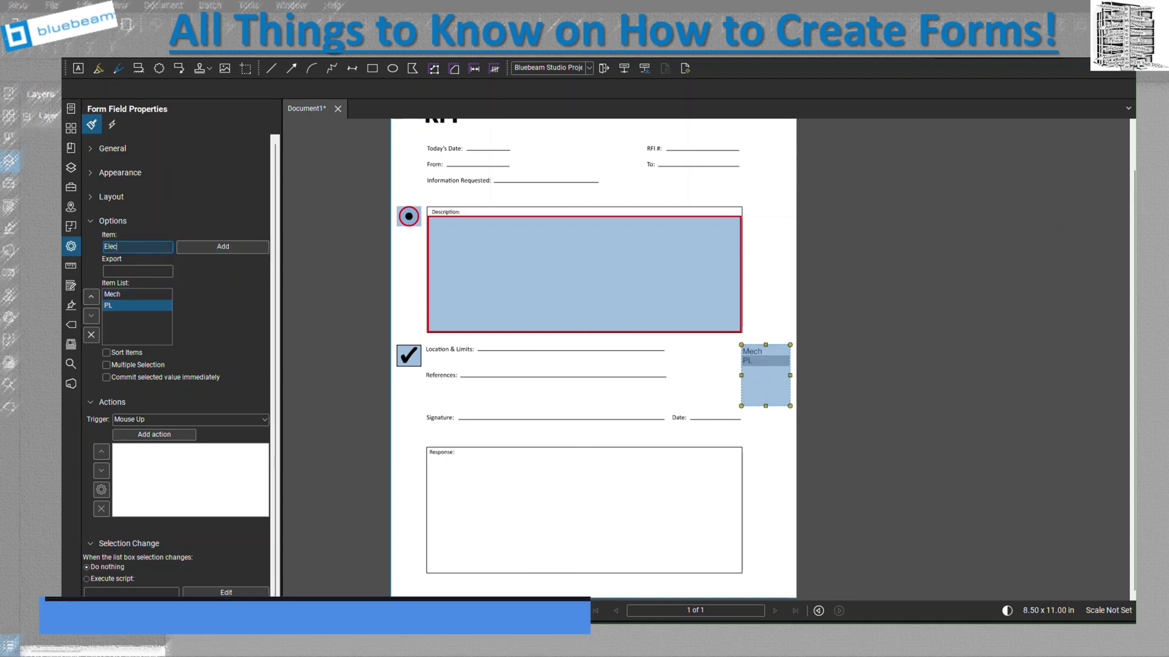
left_click(226, 252)
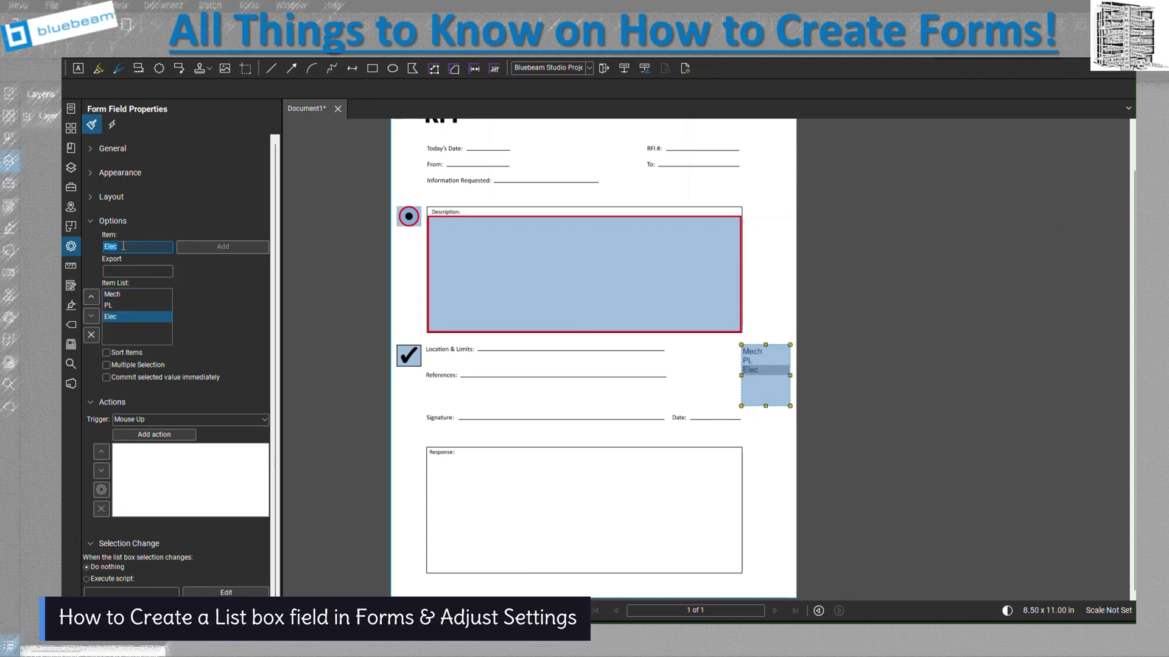
type("Fire")
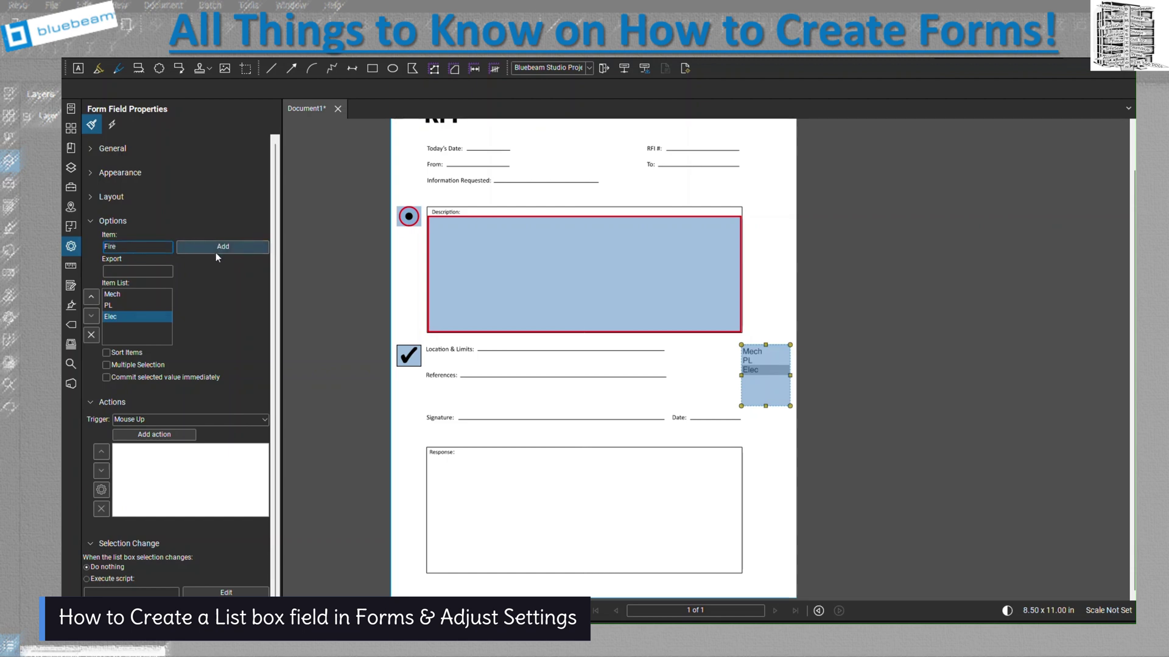
left_click(226, 252)
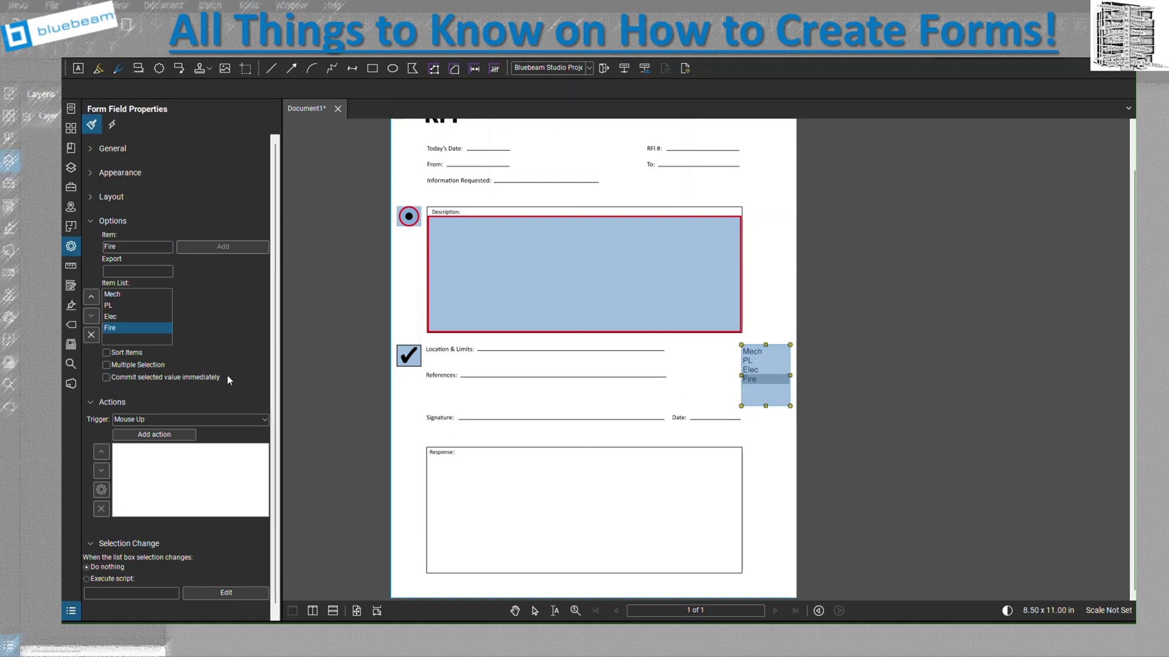
Enable Multiple Selection and Sort Items for the list box, and remove Mech from its item list
left_click(105, 364)
left_click(106, 353)
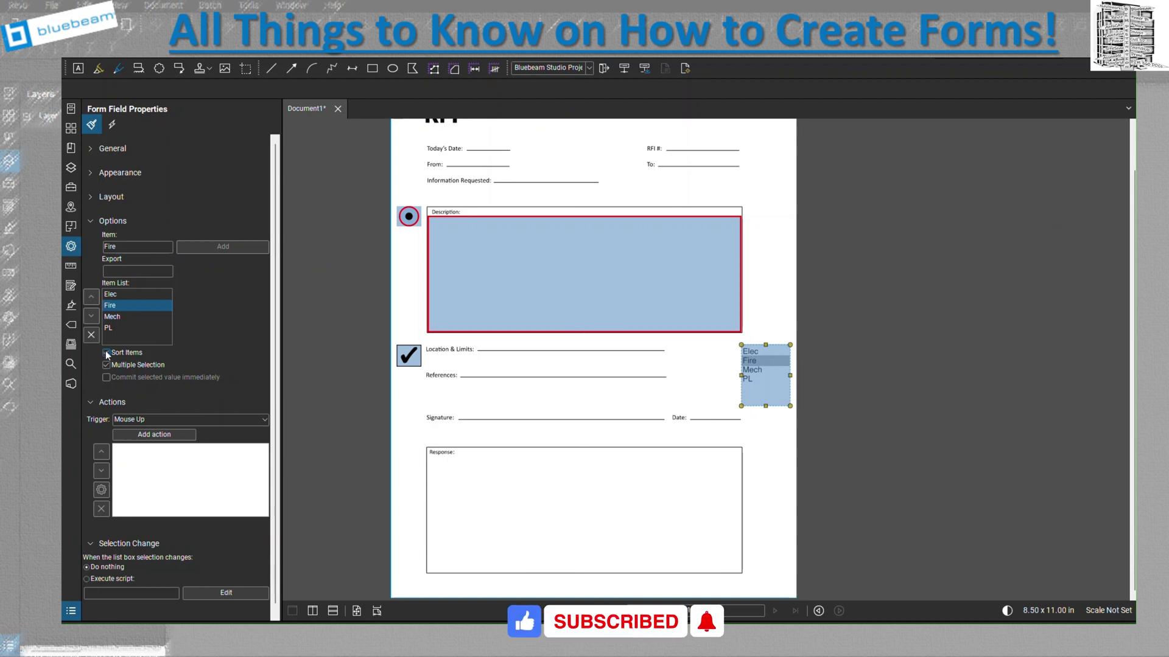
left_click(109, 317)
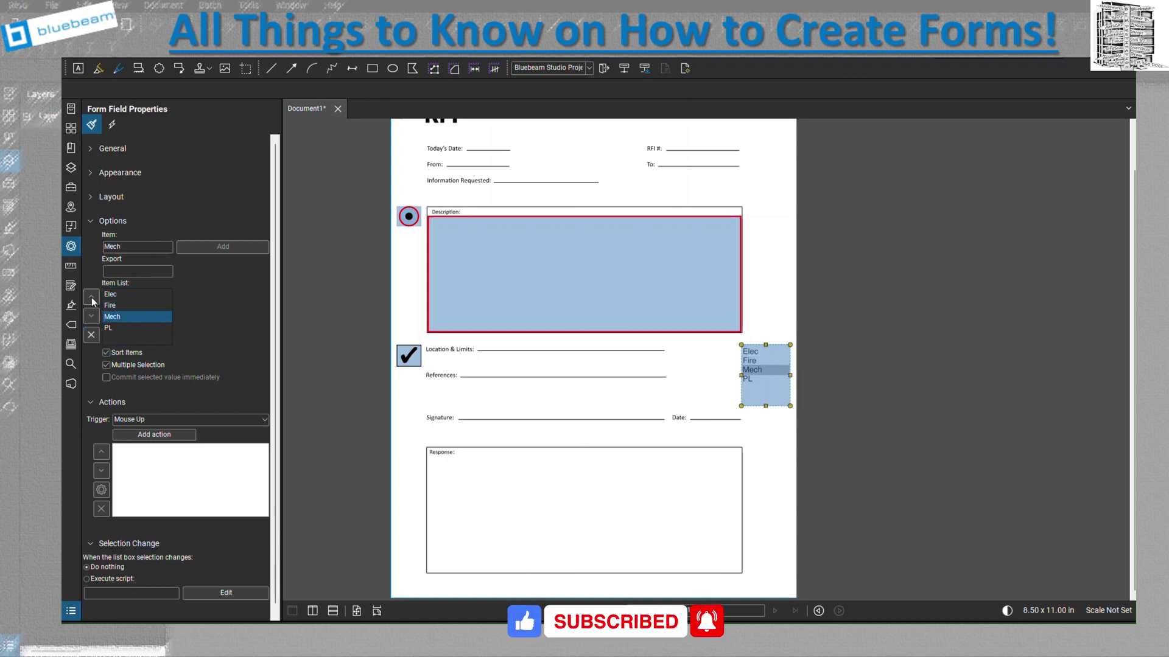
left_click(94, 333)
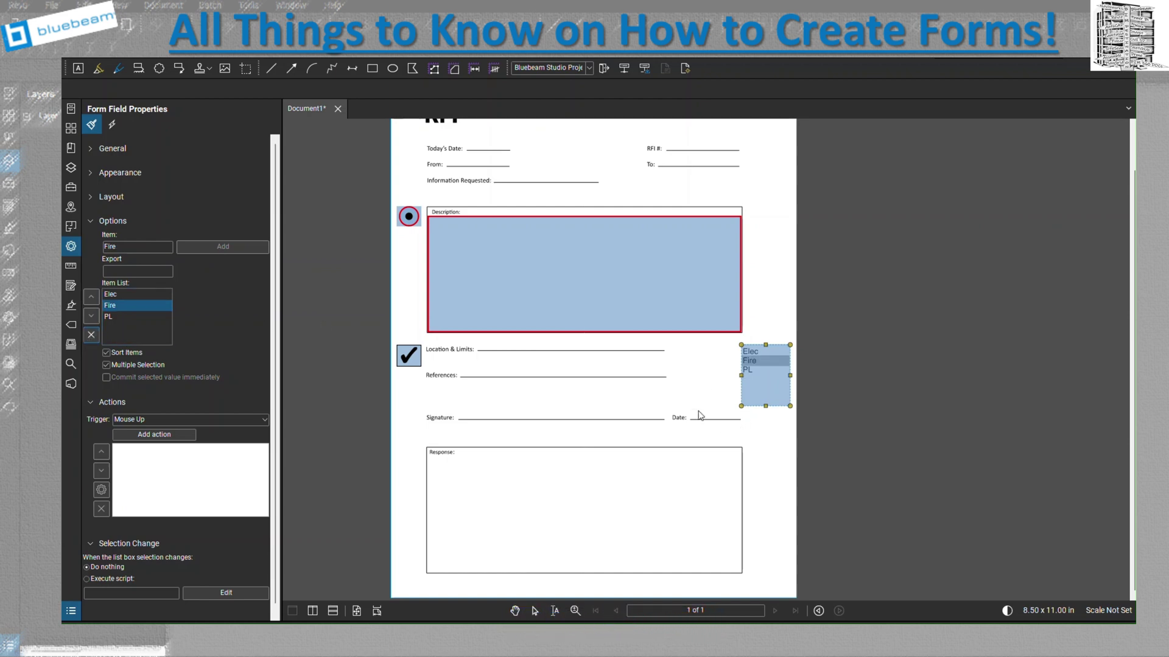
Review the list box's Actions, set its selection change behavior to Execute script, and collapse both sections
left_click(111, 134)
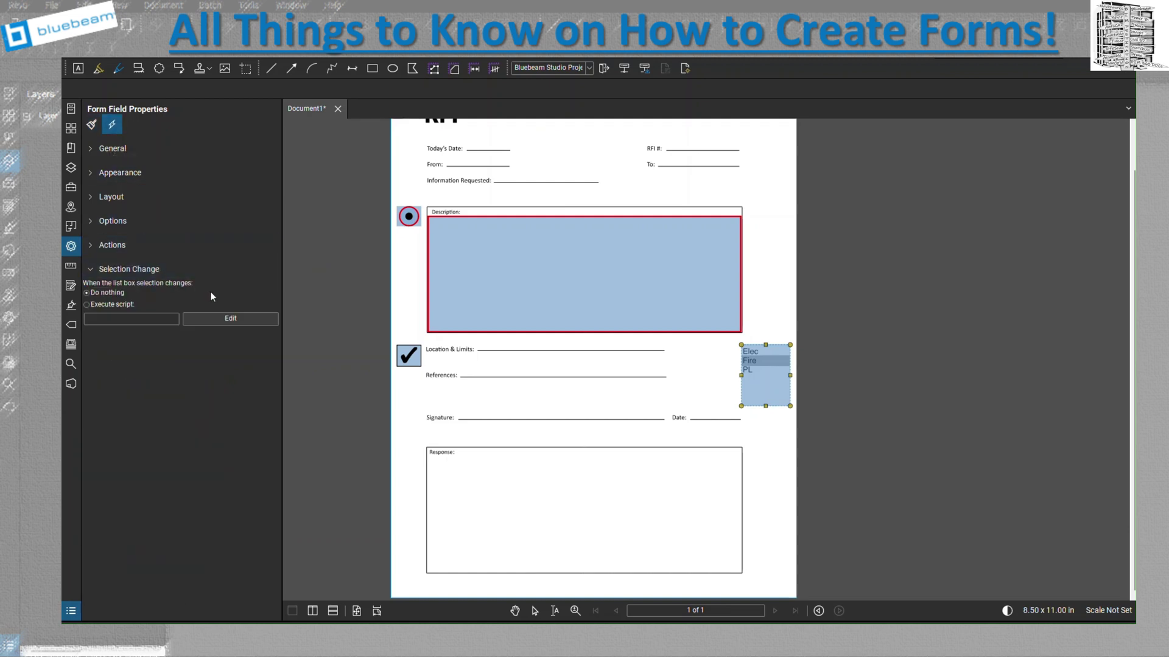
left_click(90, 245)
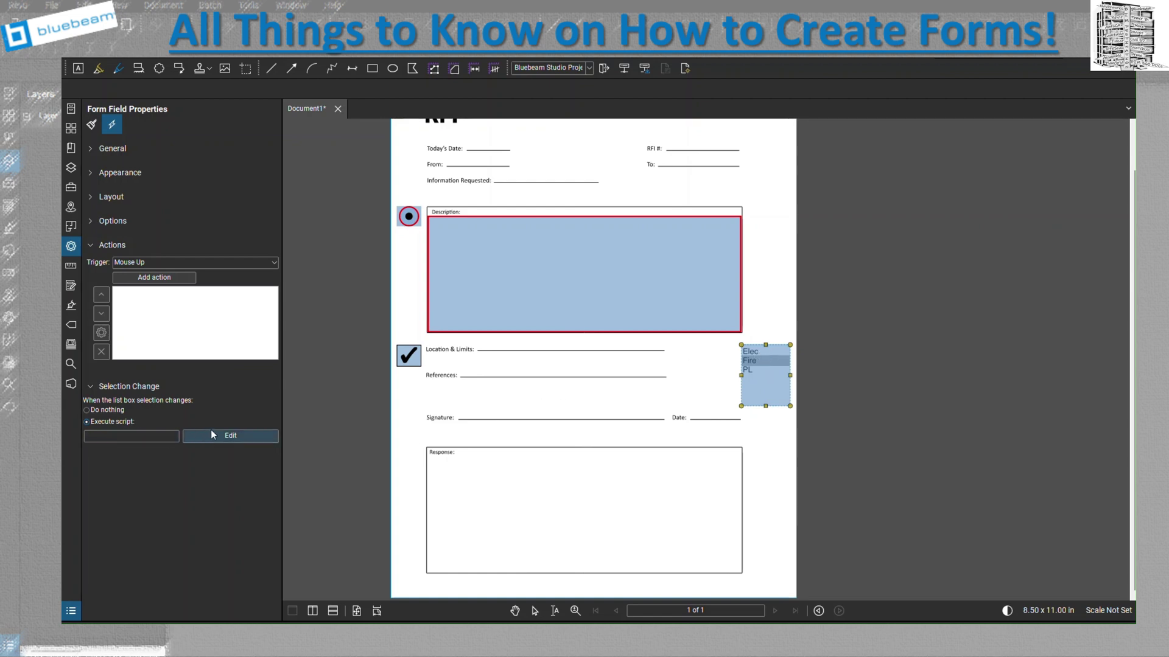
left_click(93, 390)
left_click(90, 245)
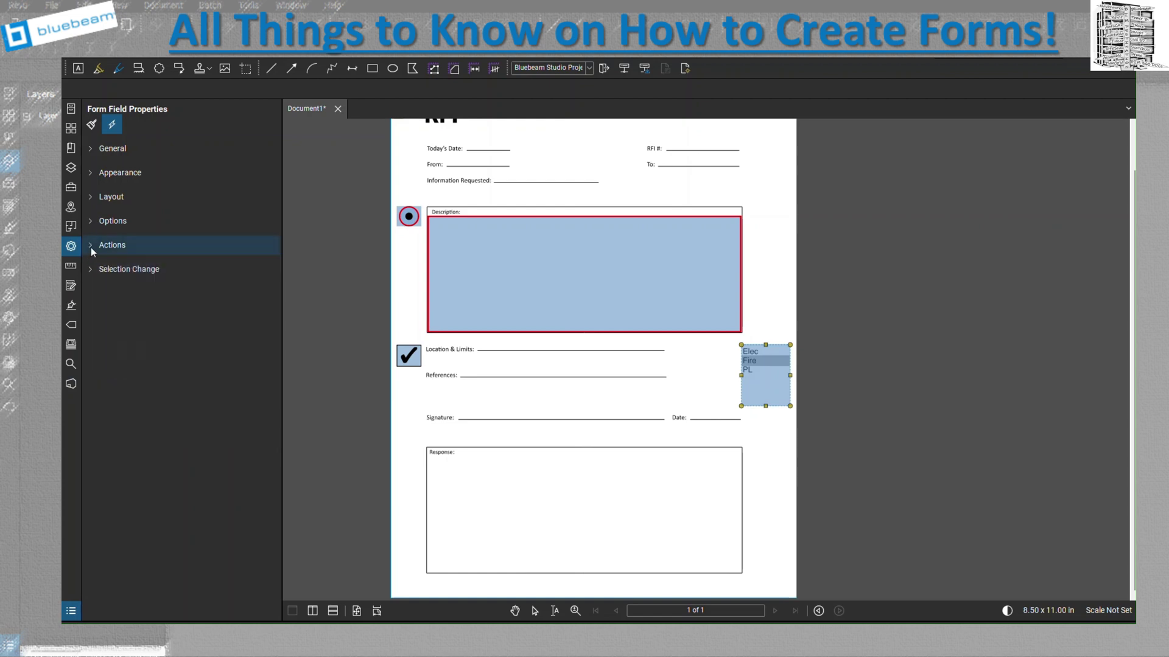
Draw a dropdown field below the To line, between Information Requested and the page's right margin
left_click(70, 286)
left_click(172, 128)
left_click_drag(661, 181, 750, 200)
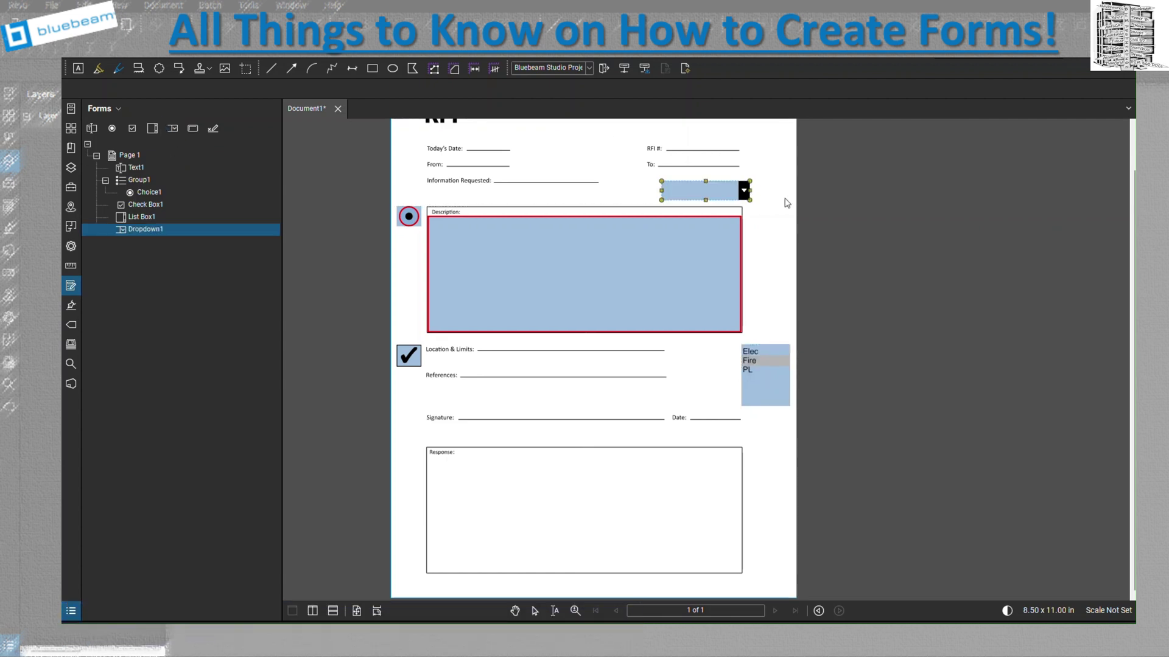
Open the dropdown's field properties and examine its General and Appearance settings
left_click(71, 246)
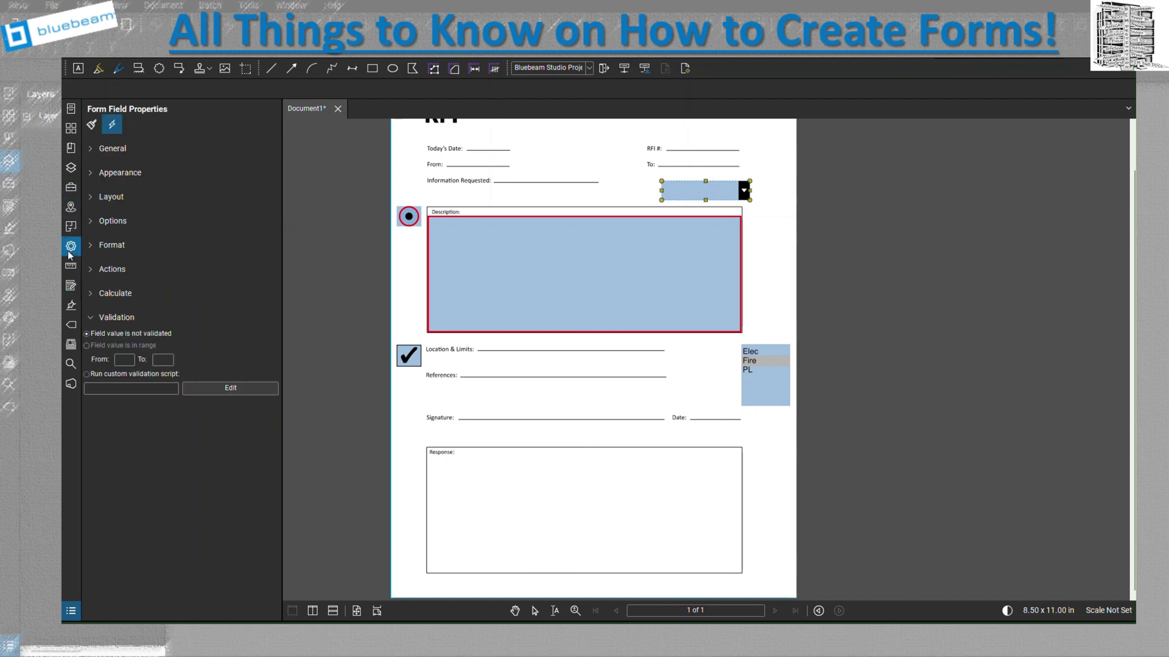
left_click(92, 150)
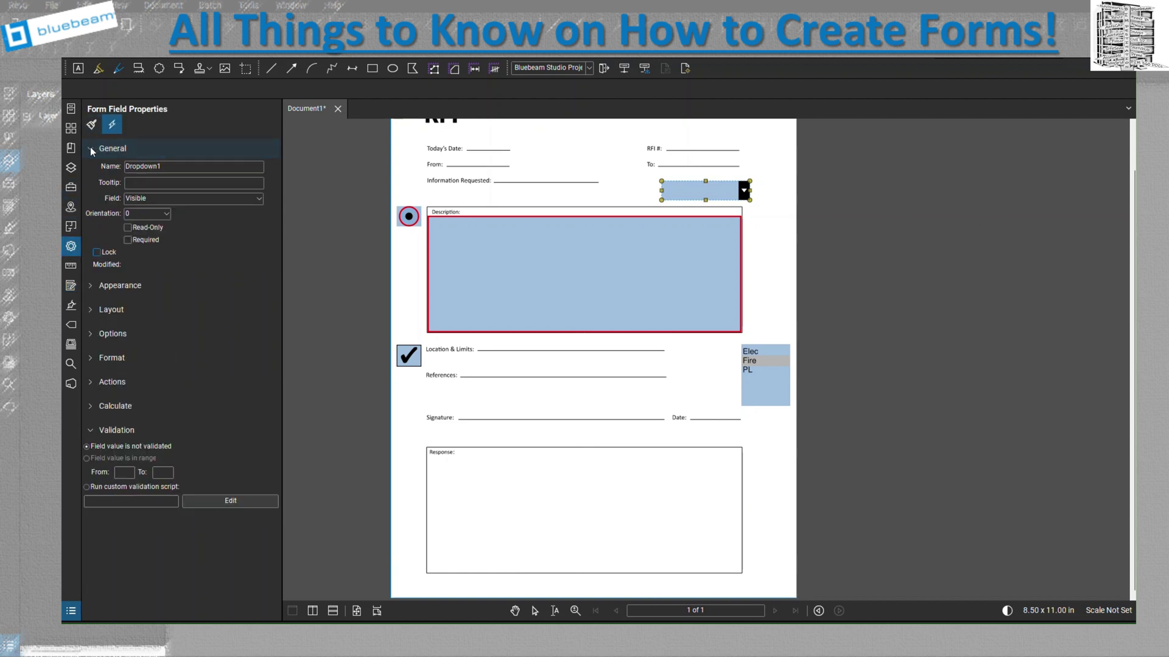
left_click(92, 151)
left_click(92, 174)
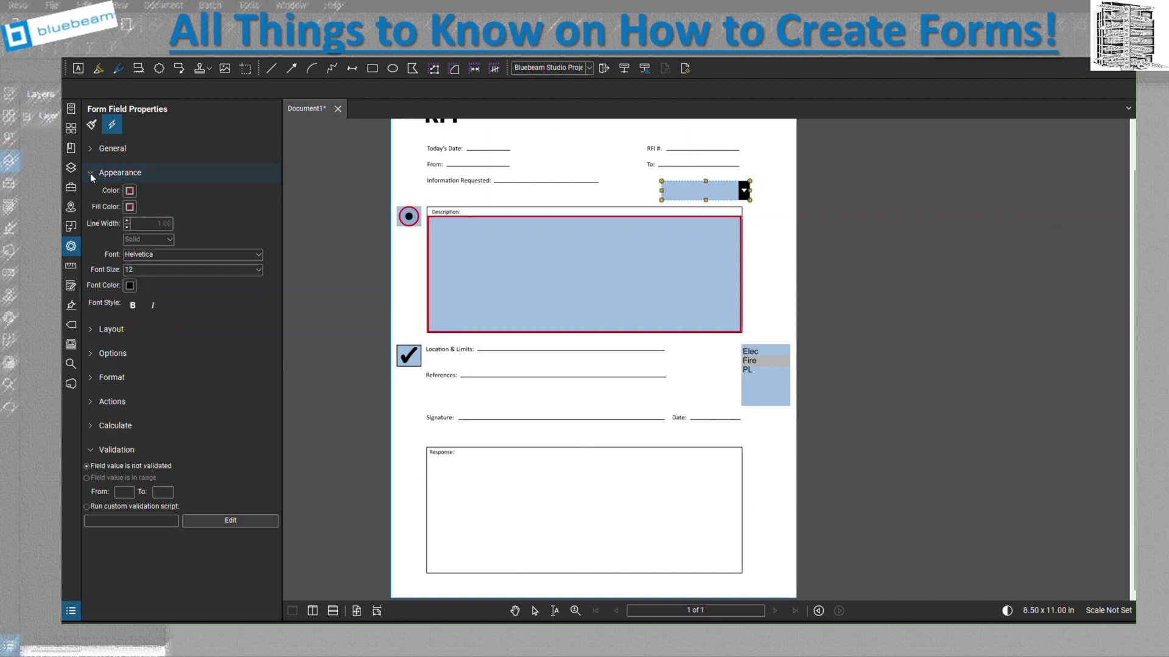
left_click(90, 172)
Add the items Approved, Pending and In progress to the dropdown's item list
left_click(90, 223)
left_click(131, 244)
type("Approved")
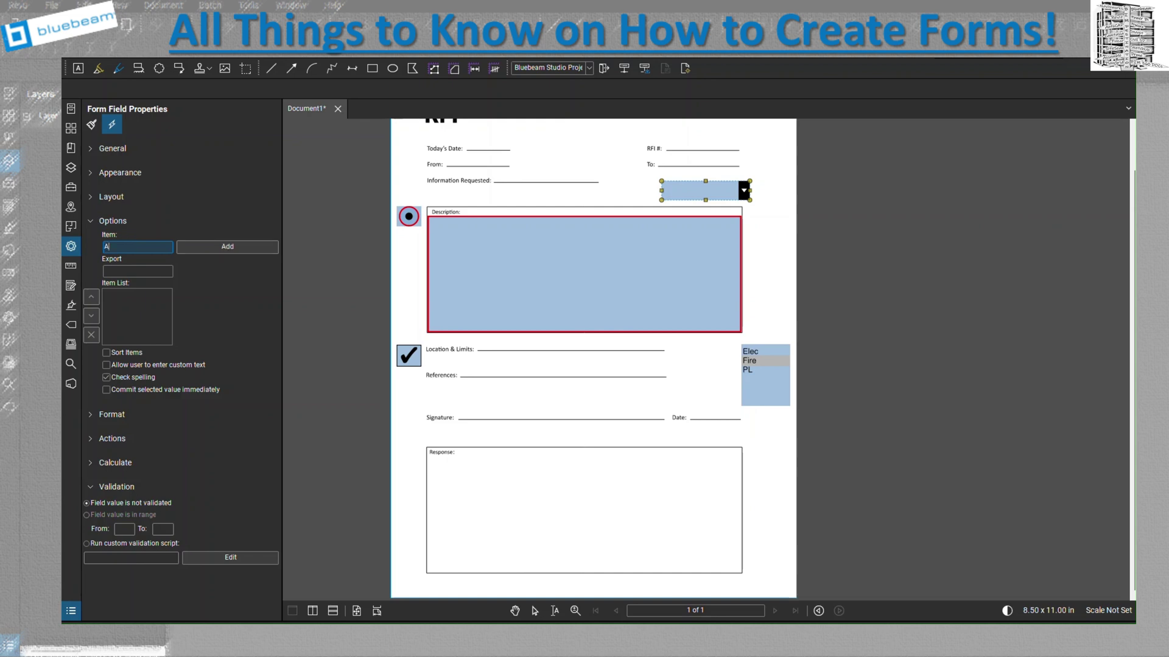
left_click(214, 246)
type("Pending")
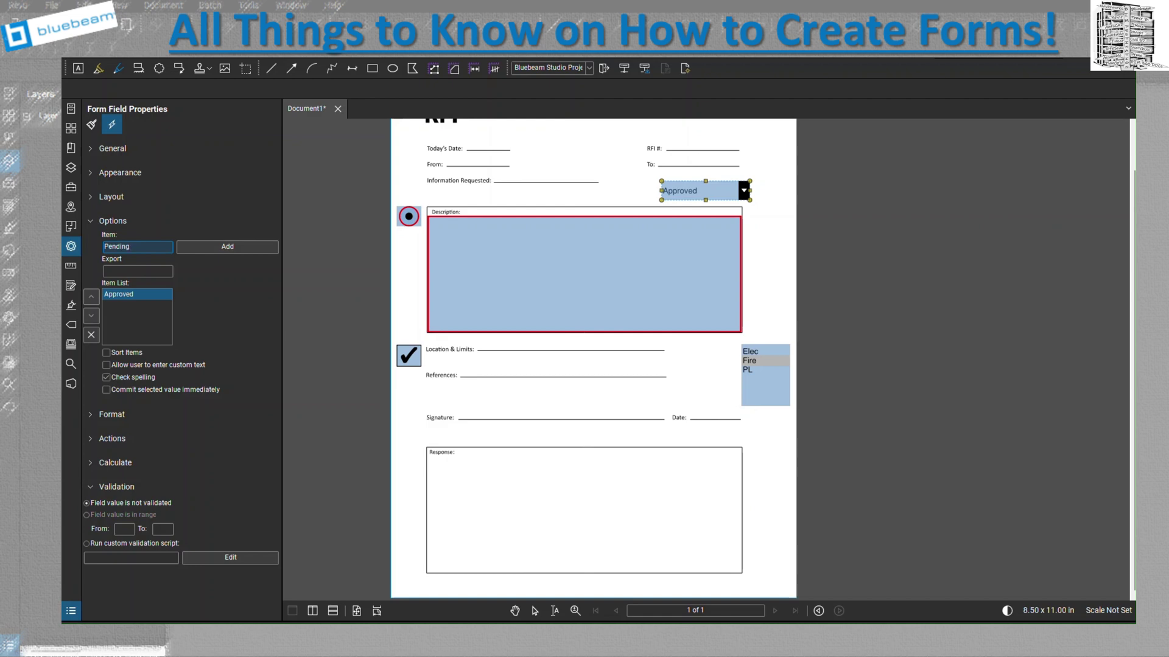
left_click(214, 245)
type("In progress")
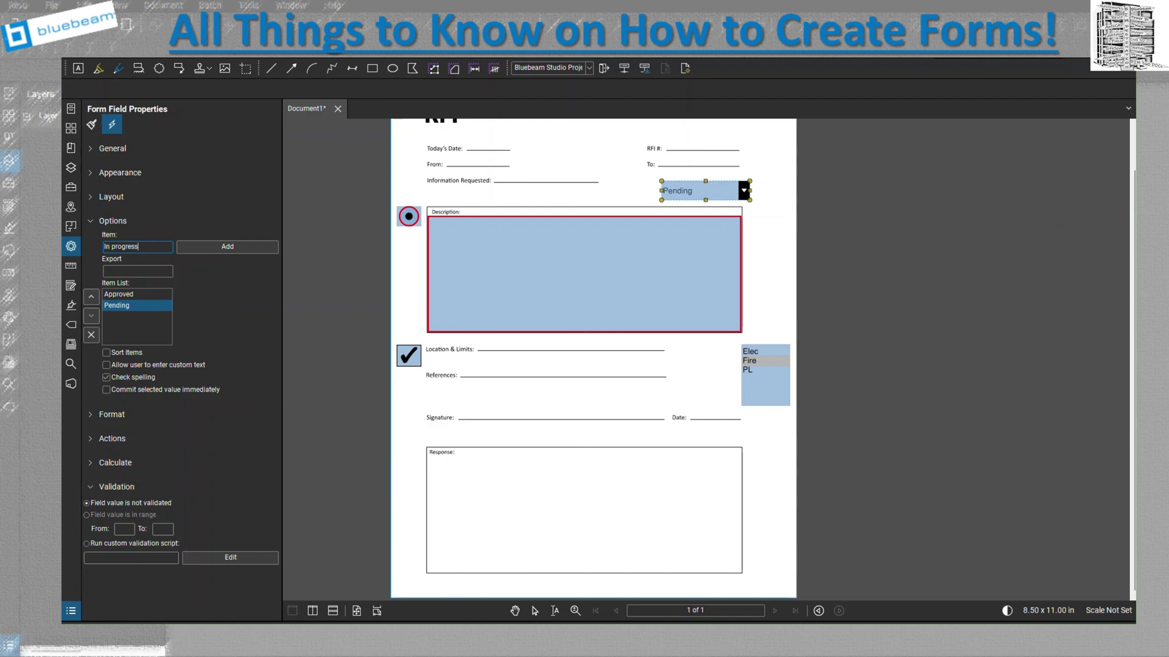
left_click(225, 246)
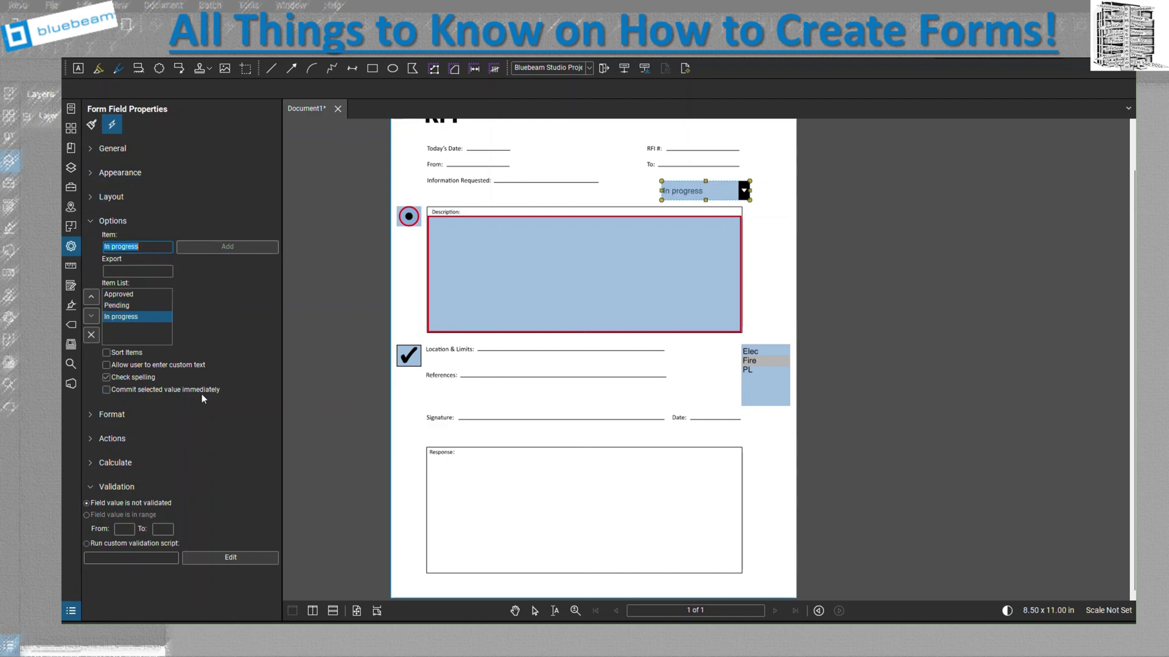
Try the dropdown's custom text option, review its Format categories and Actions, and leave field editing
left_click(107, 365)
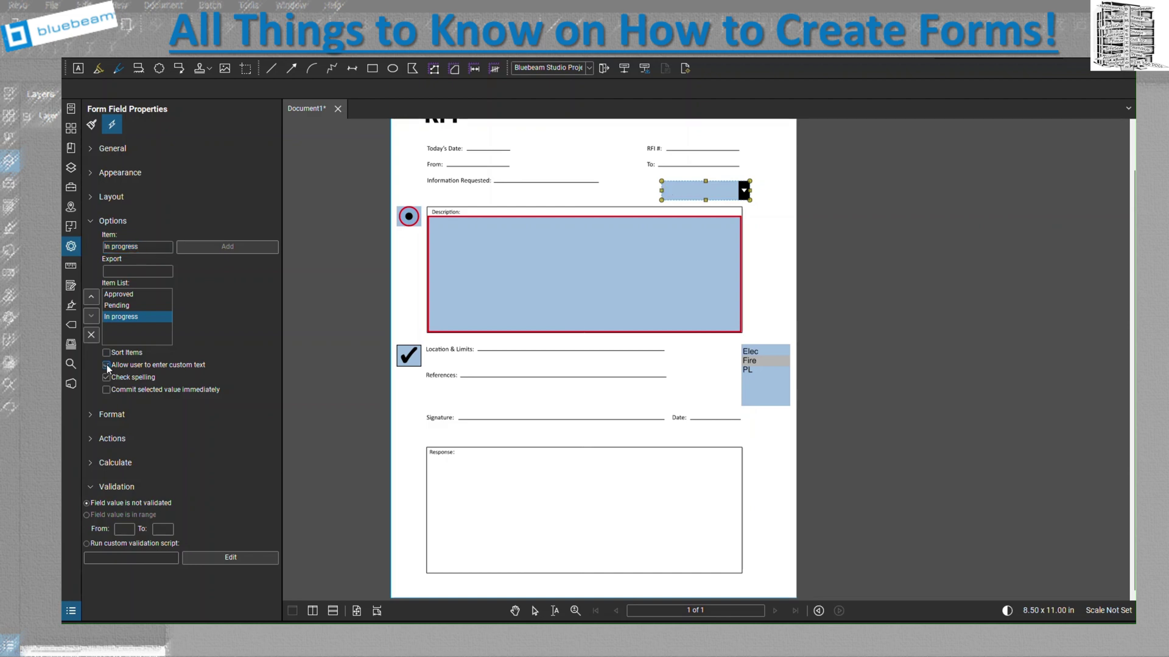
left_click(107, 364)
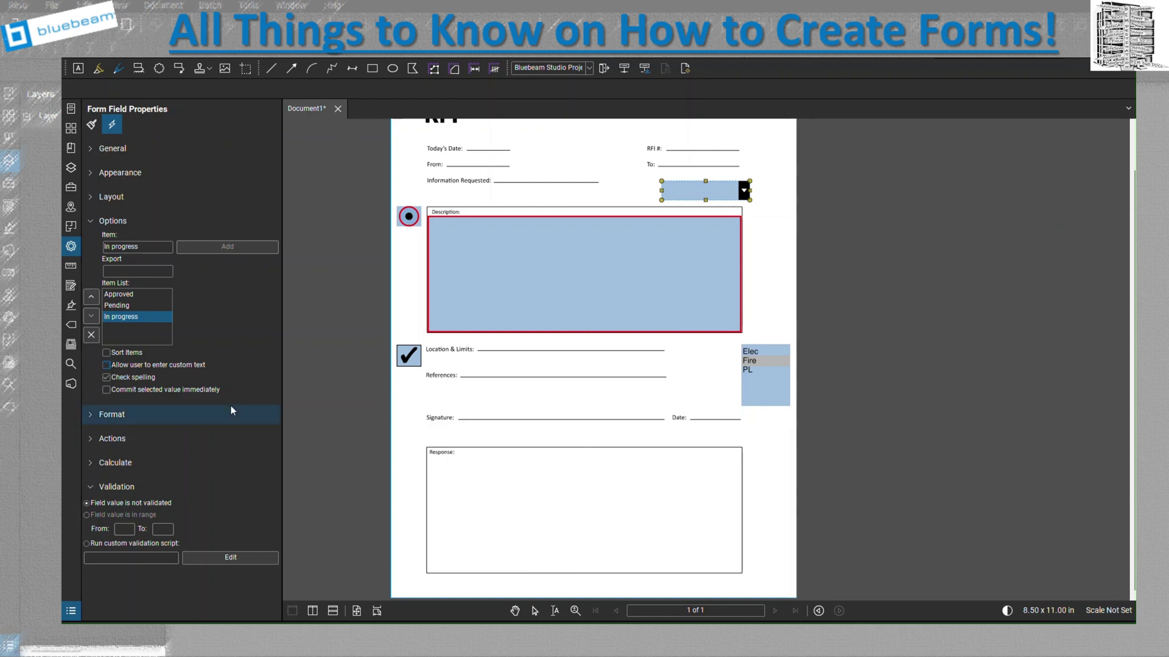
left_click(91, 415)
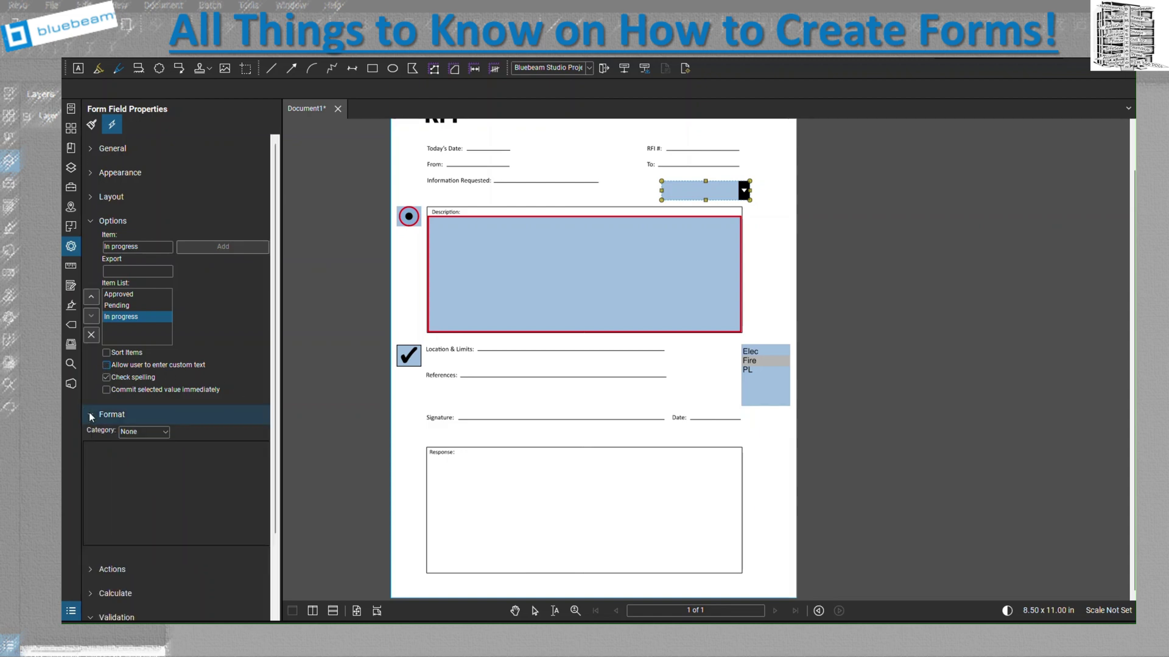
left_click(152, 432)
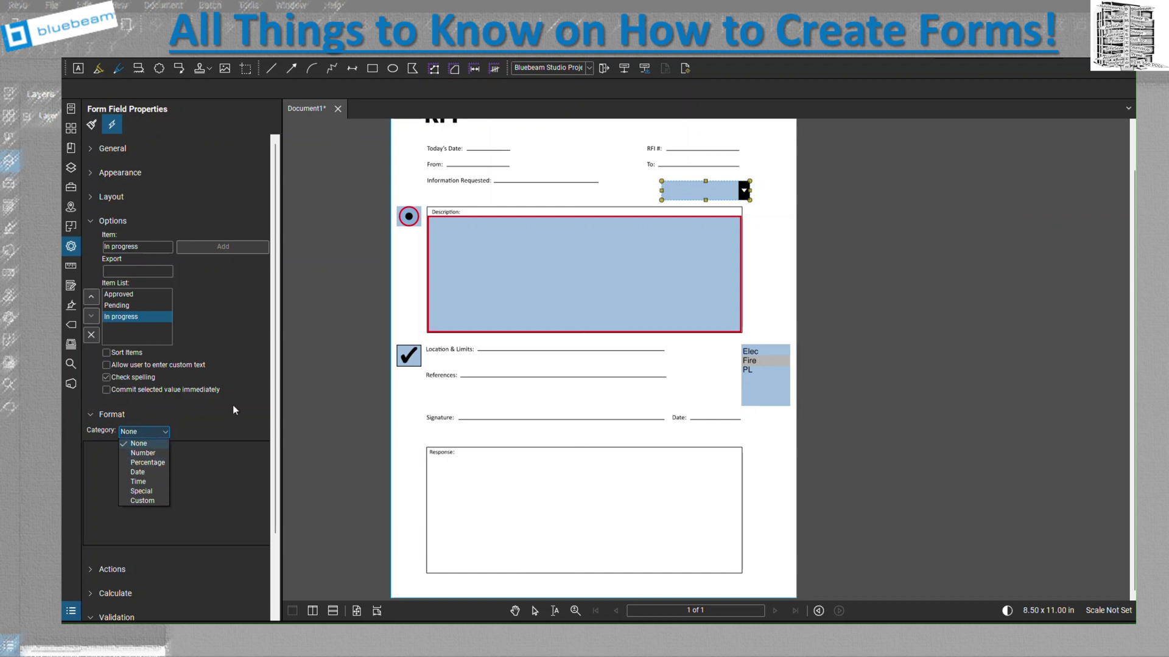
left_click(91, 414)
left_click(91, 414)
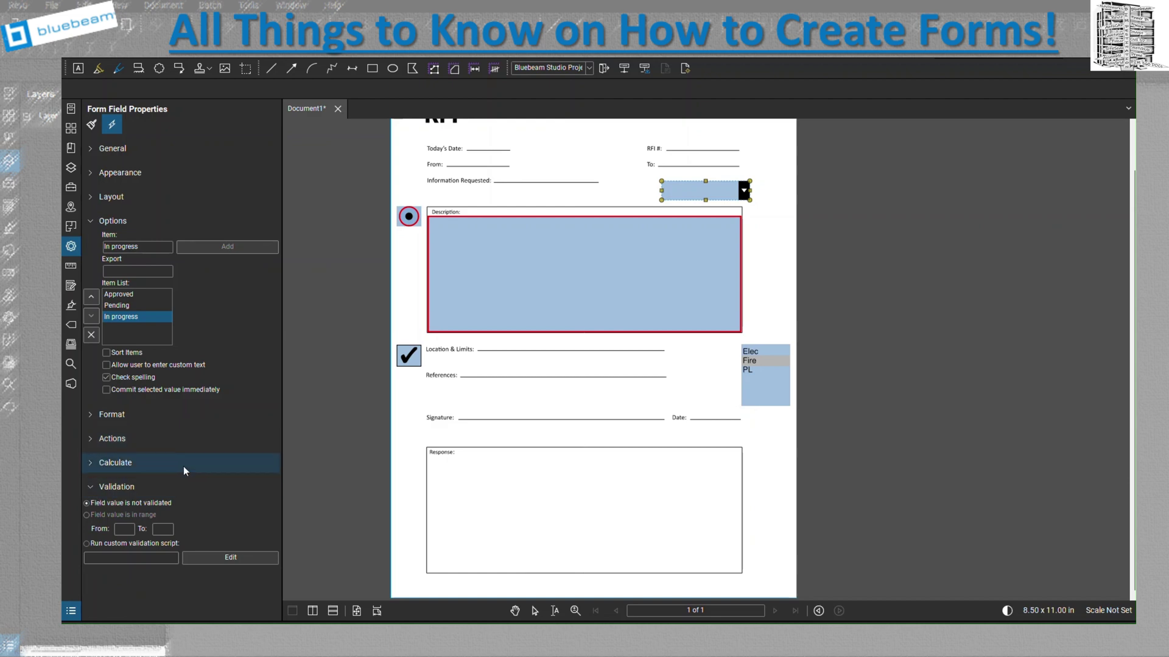
left_click(93, 444)
left_click(92, 444)
left_click(94, 224)
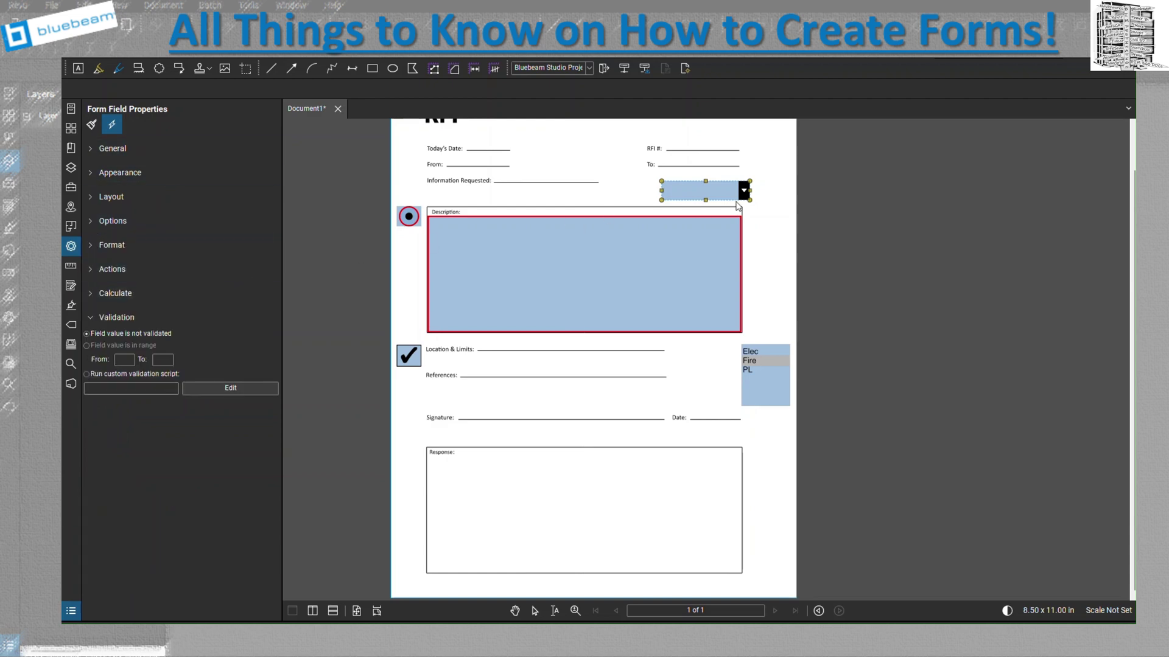
key("Escape")
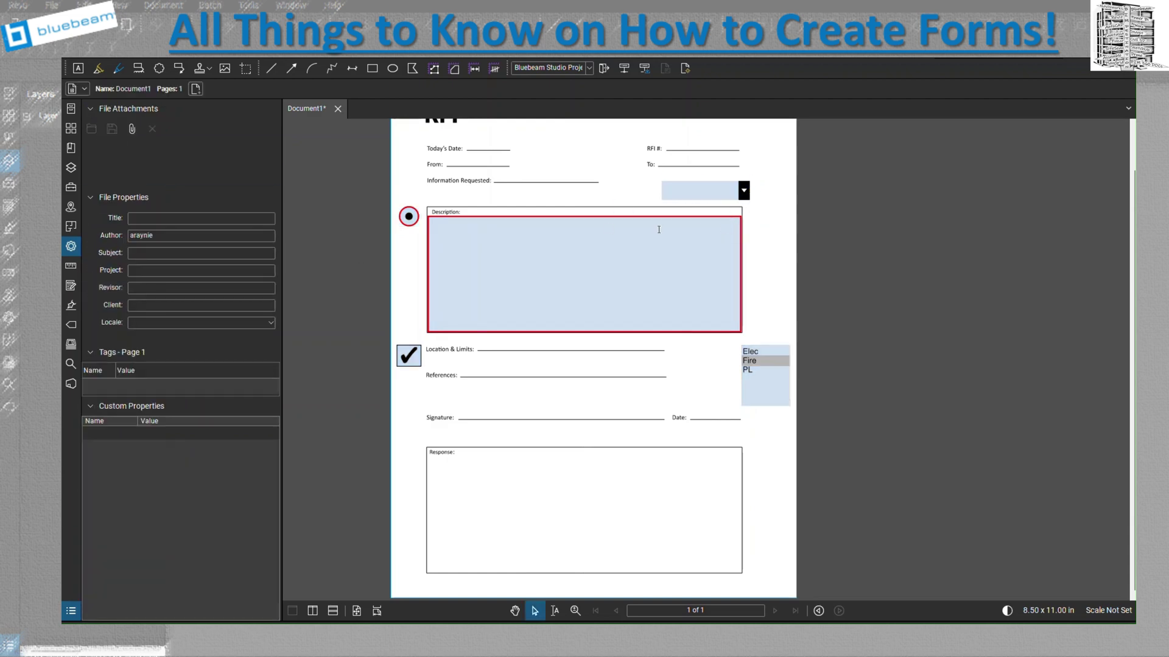
Draw a button field about 1.12 by 0.42 inches beside the RFI title
left_click(71, 287)
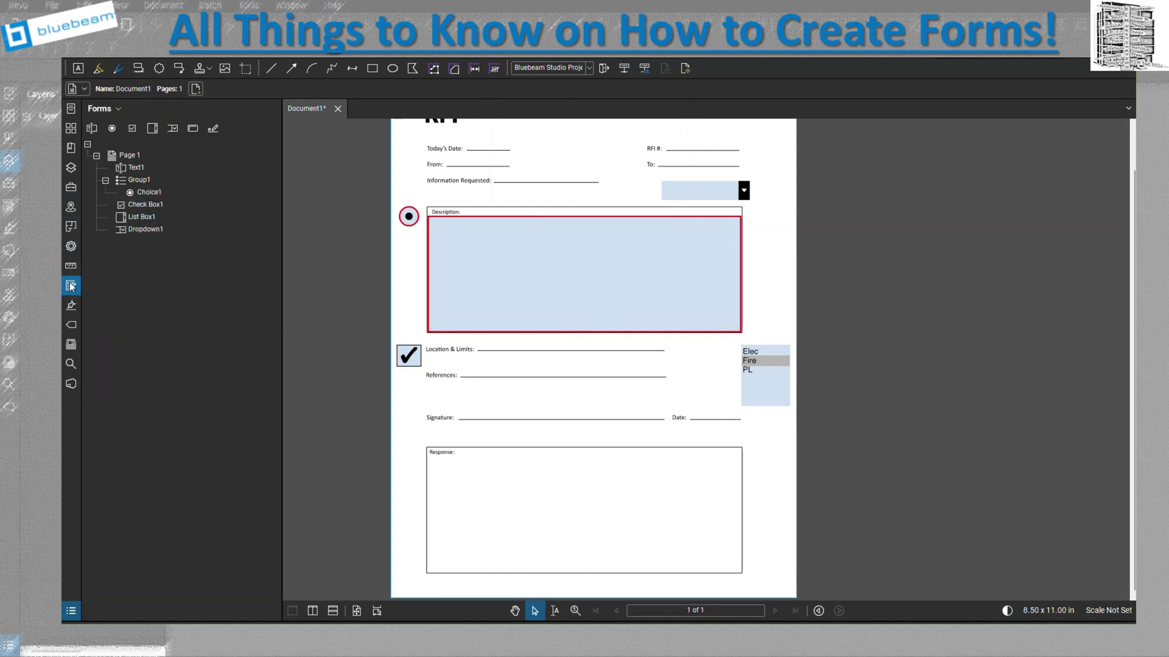
left_click(193, 128)
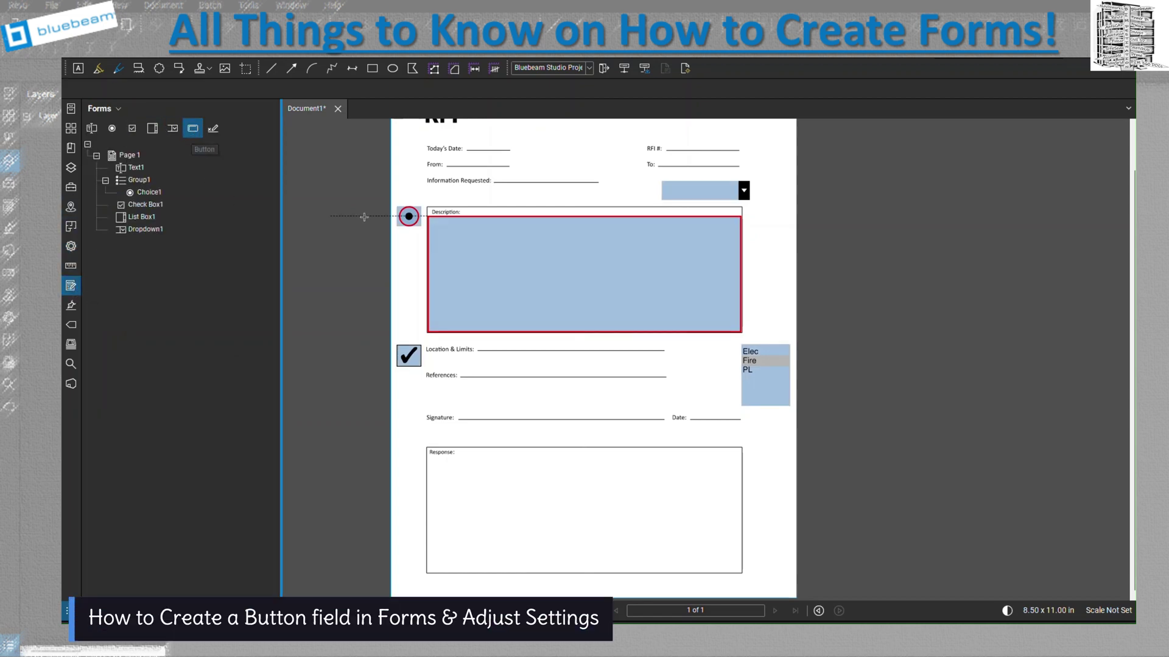
scroll(520, 183, "up", 2)
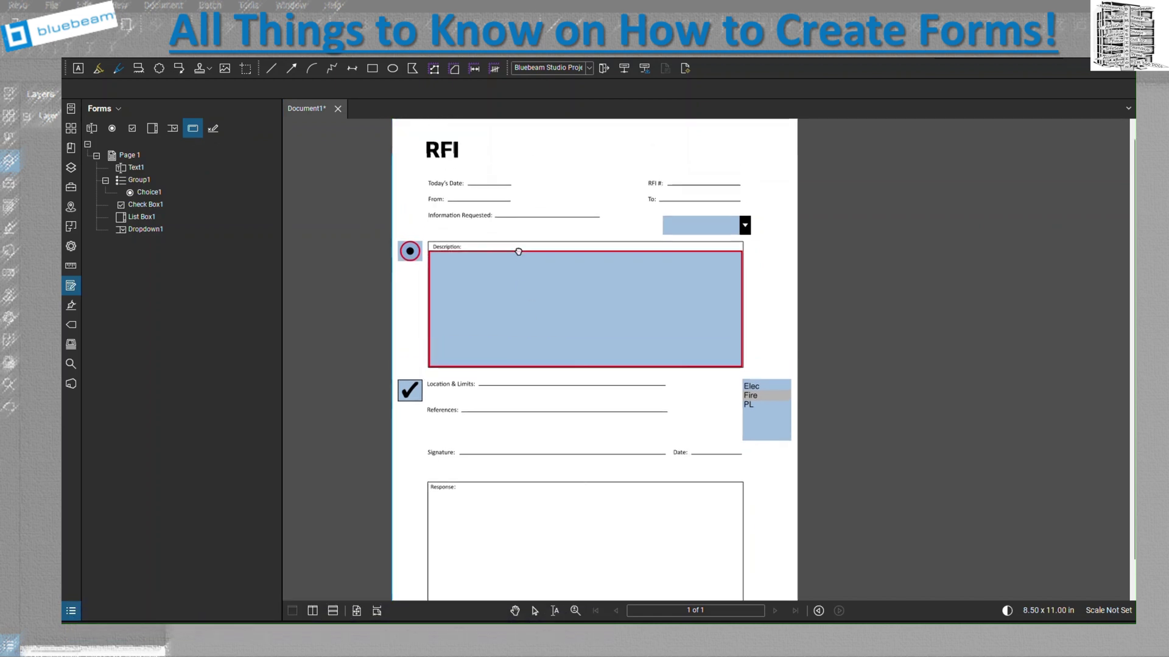
left_click_drag(468, 146, 522, 166)
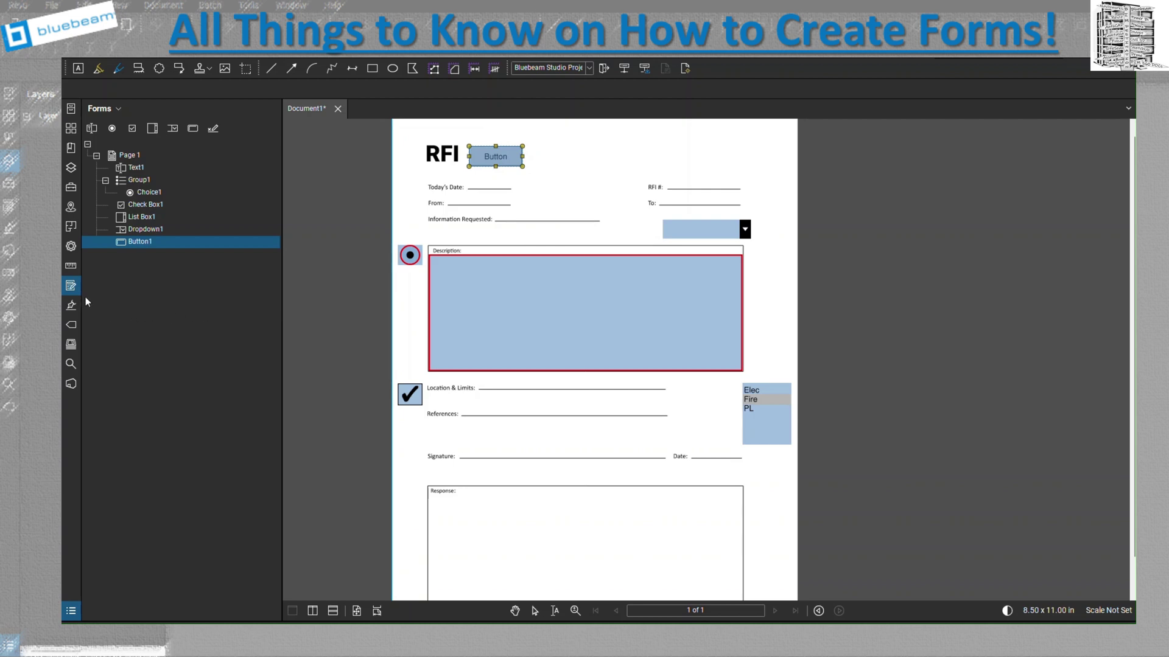
Open the button's field properties, review its General settings, and set its fill color to light green
left_click(71, 246)
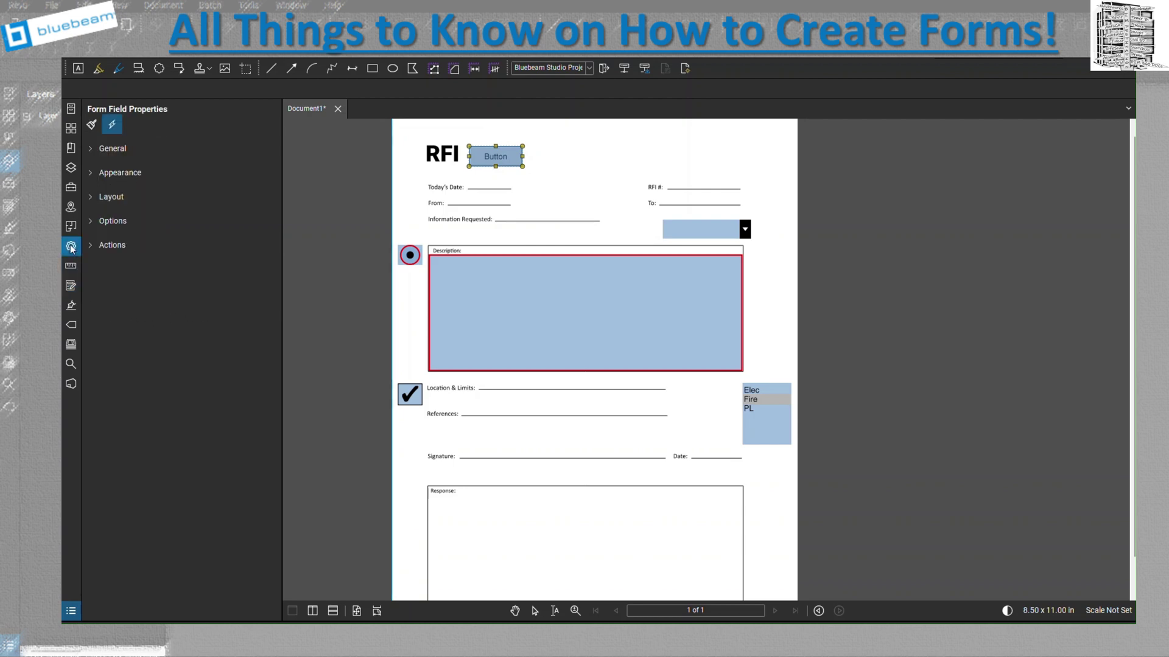
left_click(90, 148)
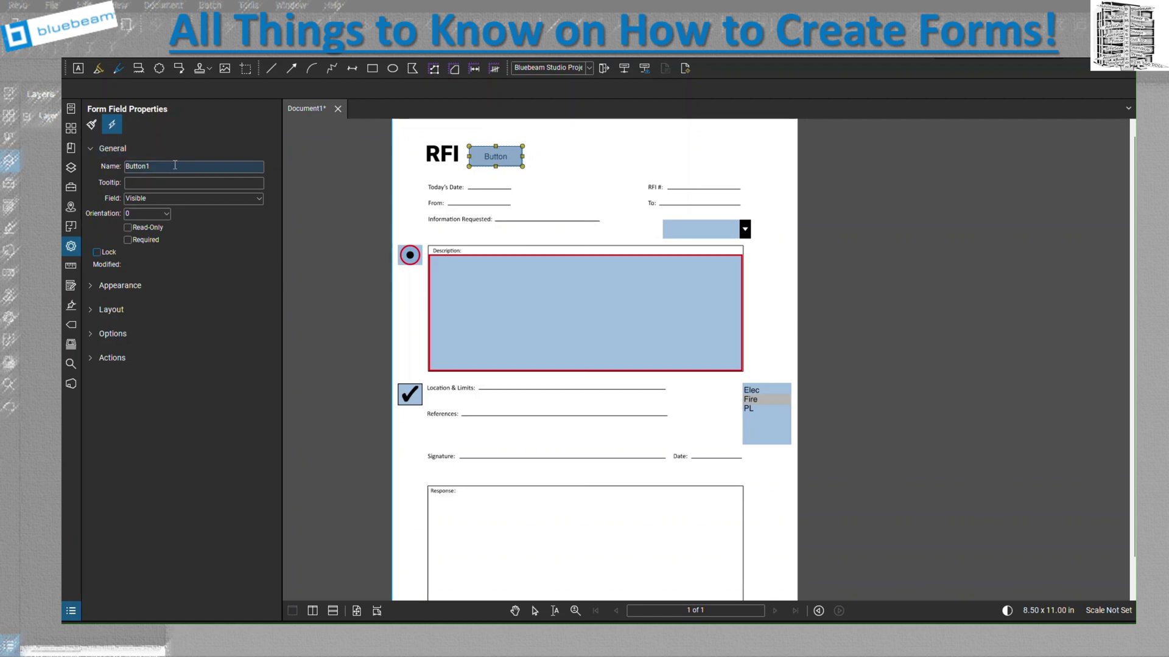
left_click(91, 287)
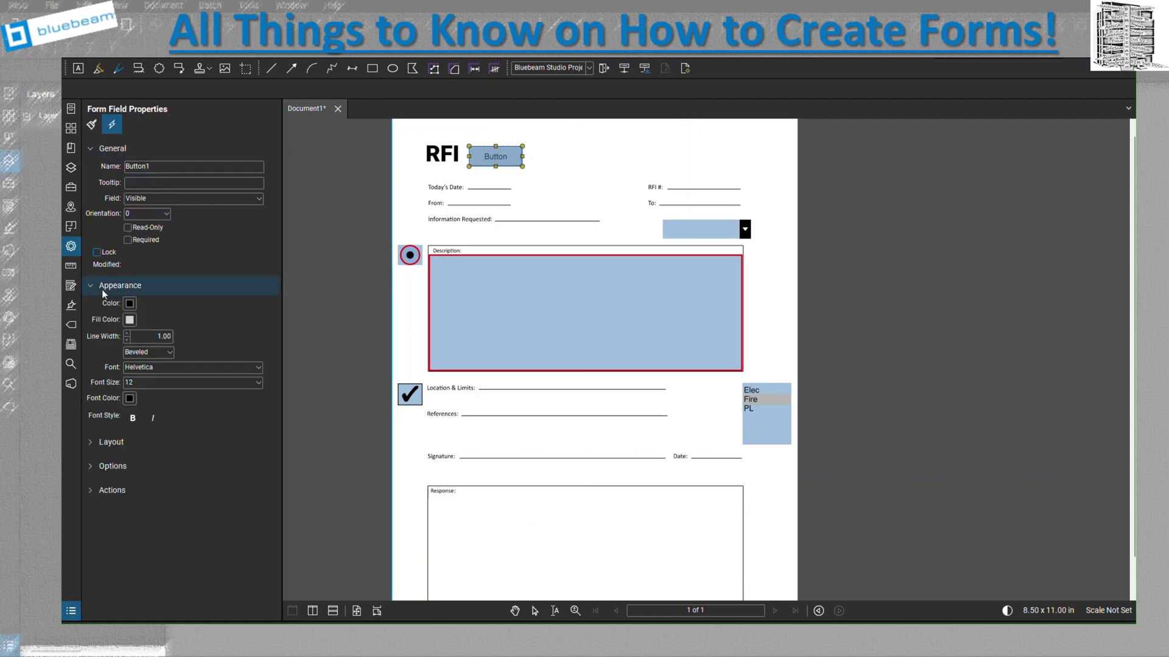
left_click(129, 321)
left_click(156, 337)
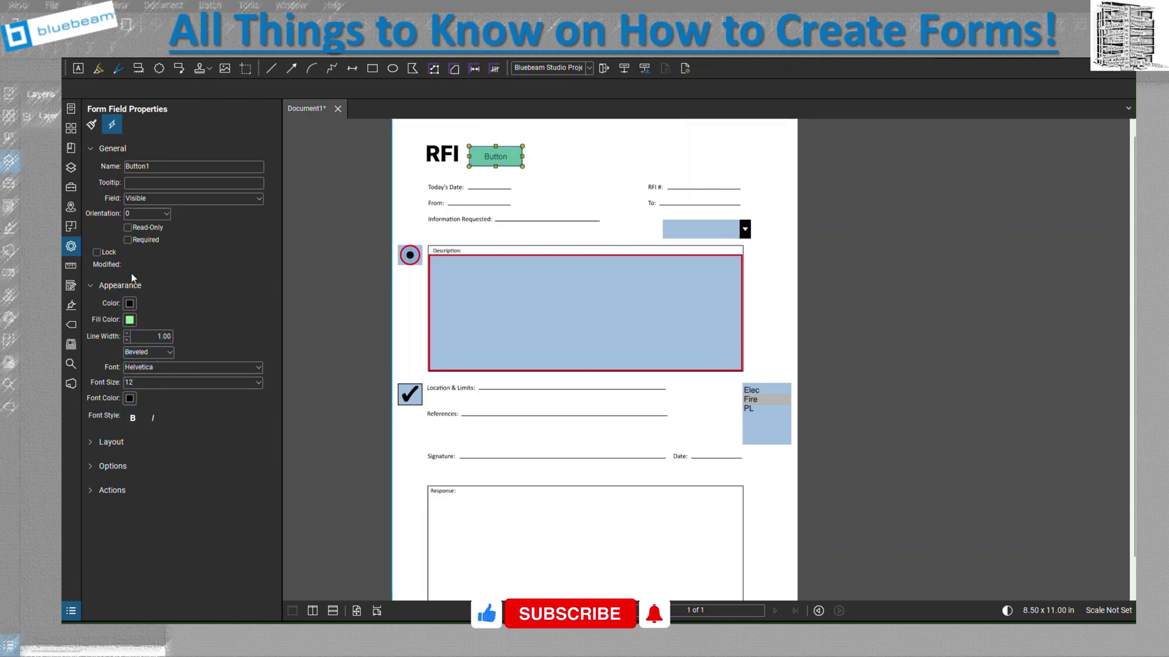
Set the button's layout option to "Icon top, label bottom" and its behavior to Push
left_click(93, 466)
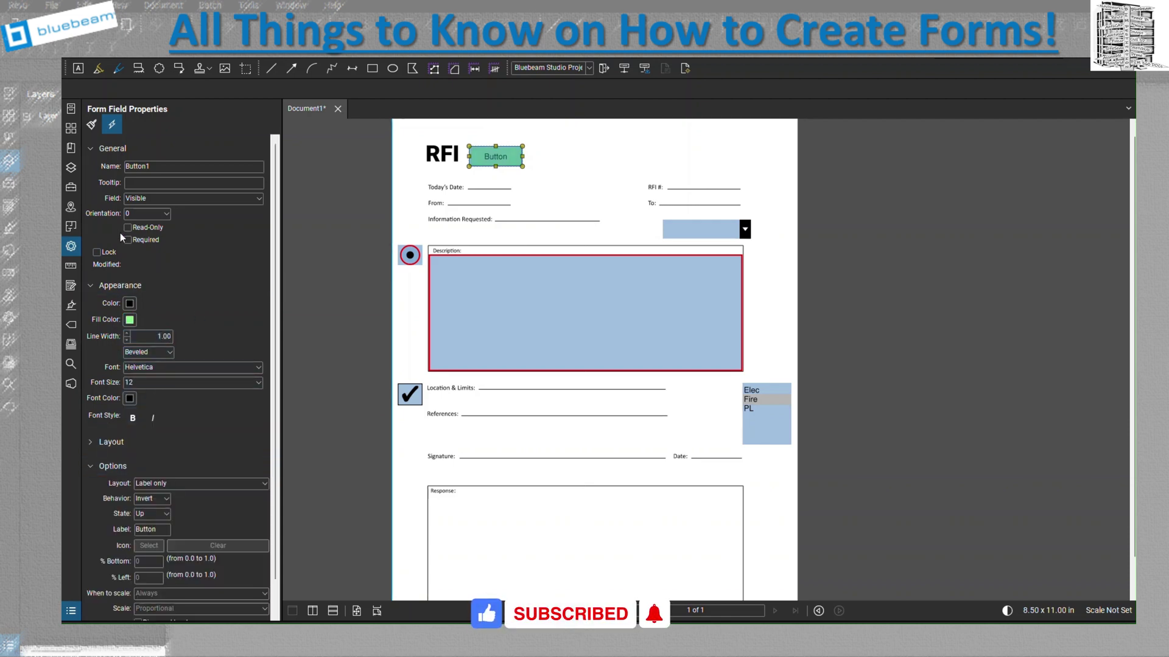
left_click(92, 148)
left_click(89, 173)
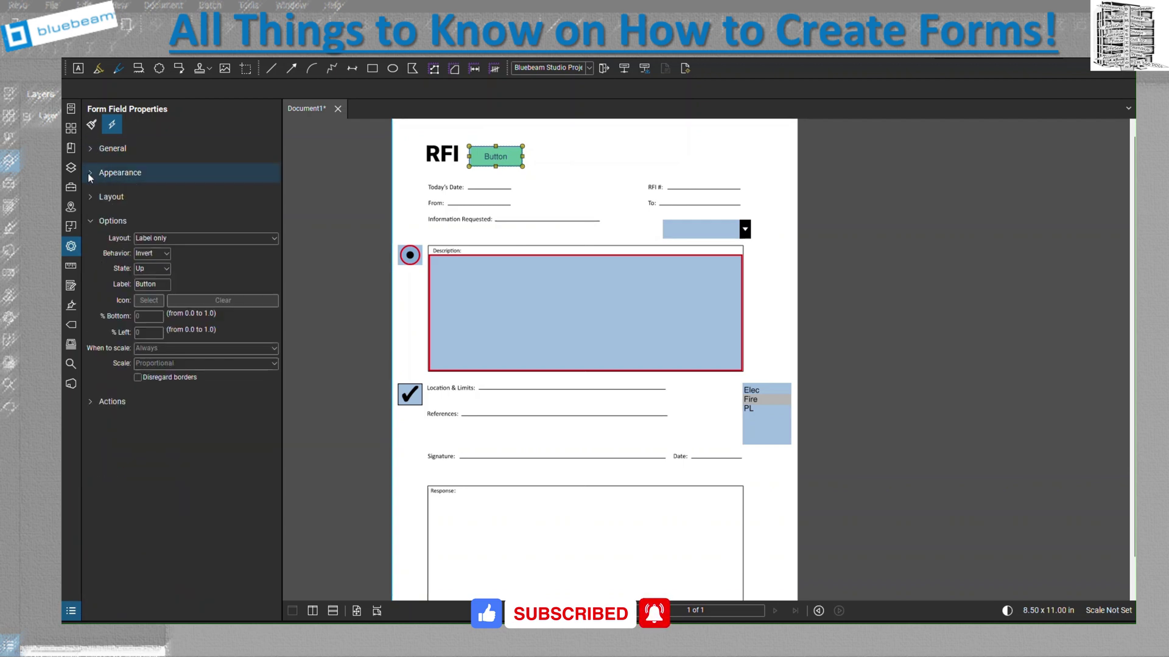
left_click(178, 236)
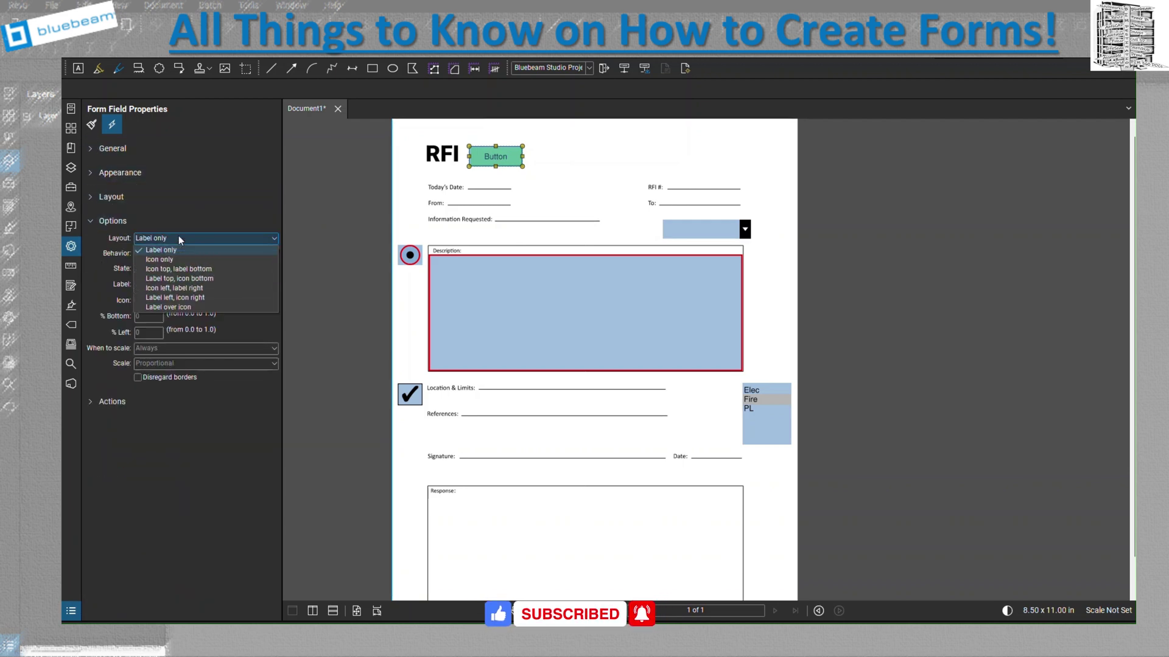
left_click(183, 268)
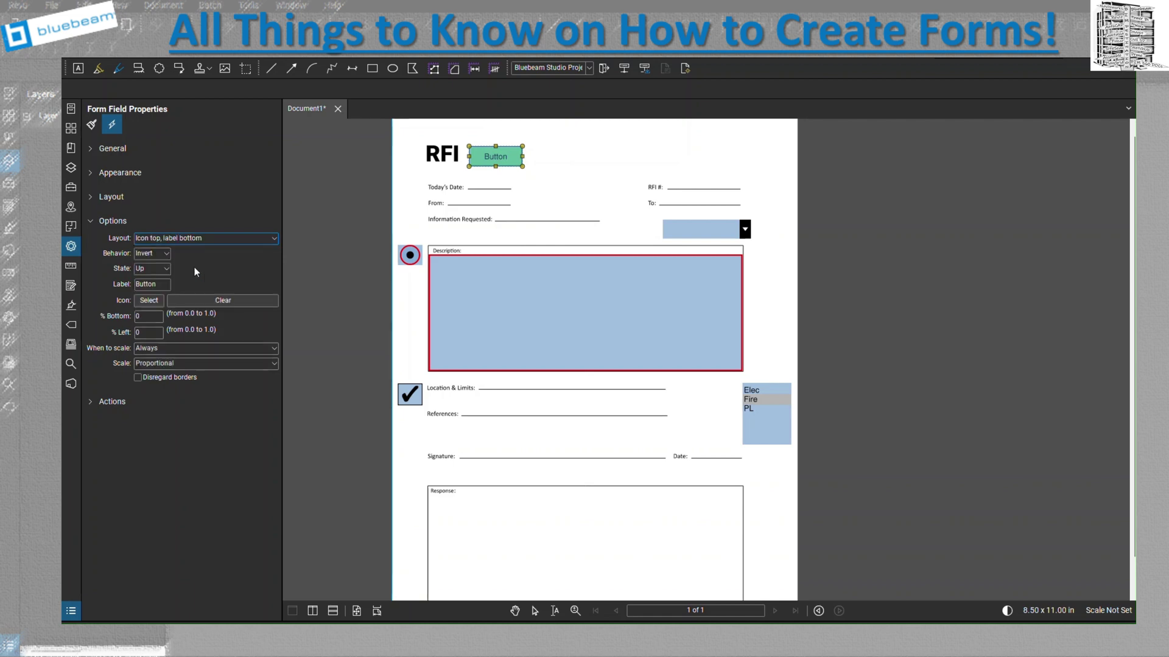
left_click(166, 253)
left_click(161, 276)
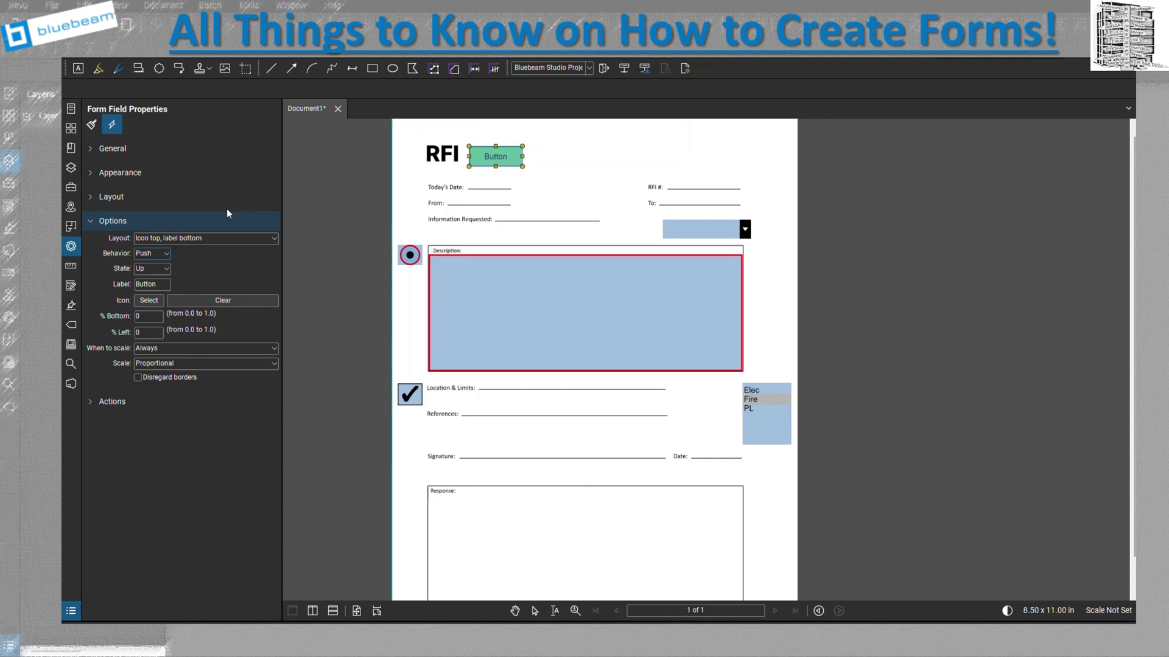
Set the button's label to text ending in "Chnage Page", expand its size settings, and browse for an icon without choosing one
left_click(159, 286)
double_click(160, 286)
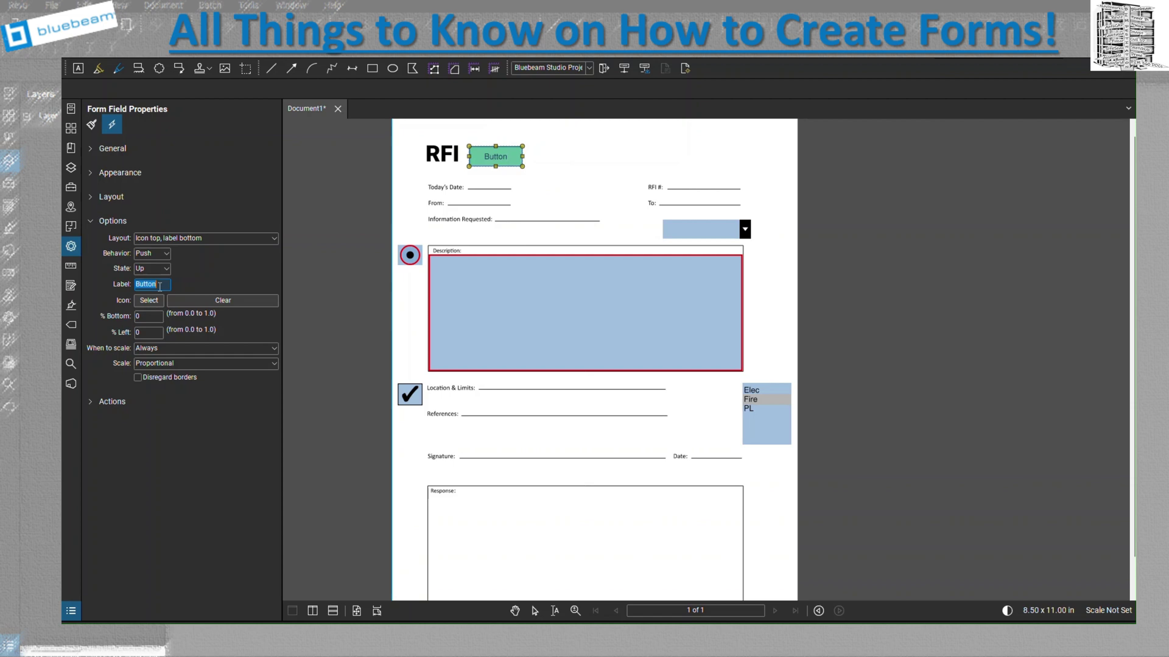
type("Chnage")
type(" Page")
left_click(244, 201)
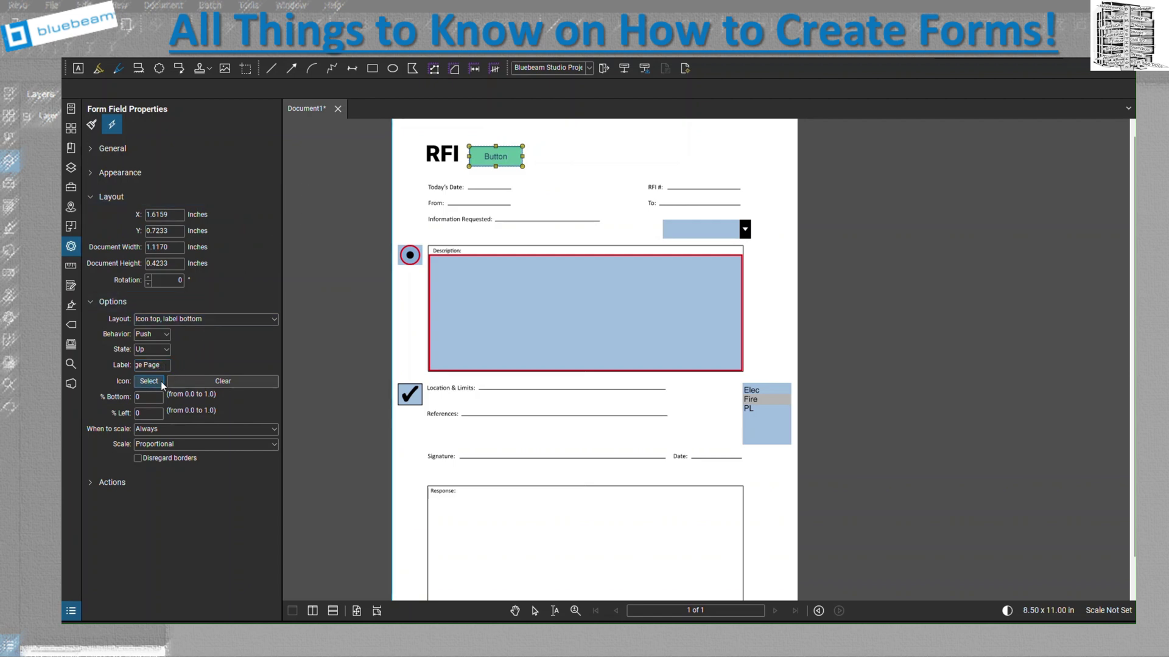
left_click(149, 381)
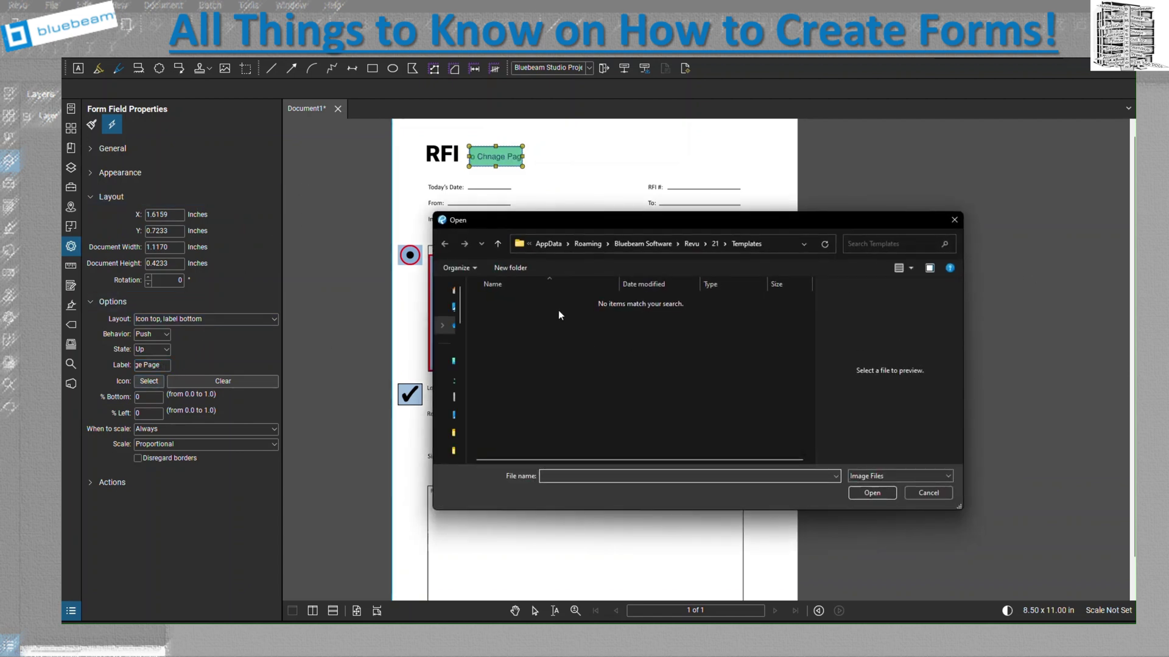
left_click(954, 220)
Correct the button's label text to read "Change Page" and browse for an icon without choosing one
triple_click(145, 367)
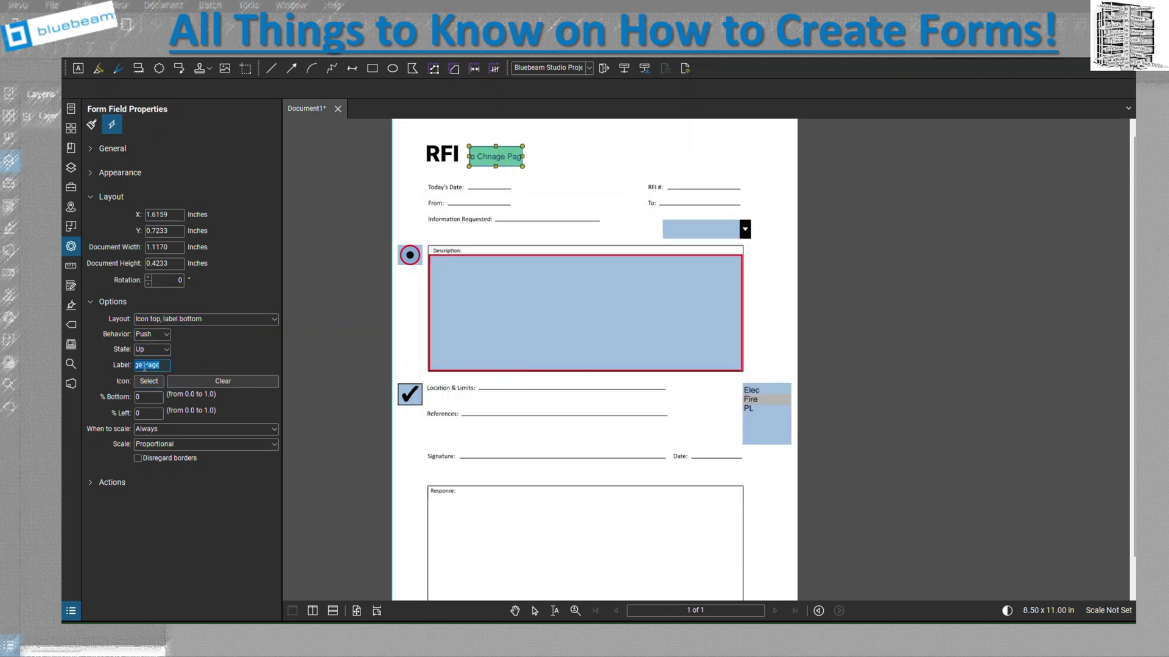
key("BackSpace")
type("Change")
type(" Page")
left_click(154, 386)
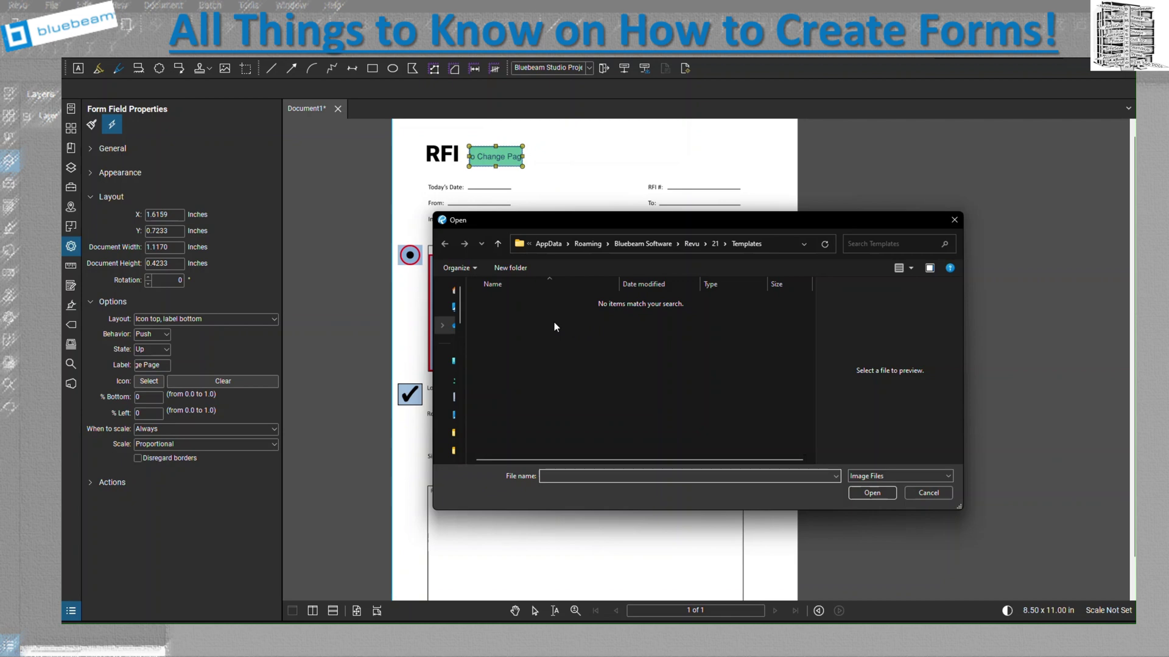
left_click(928, 493)
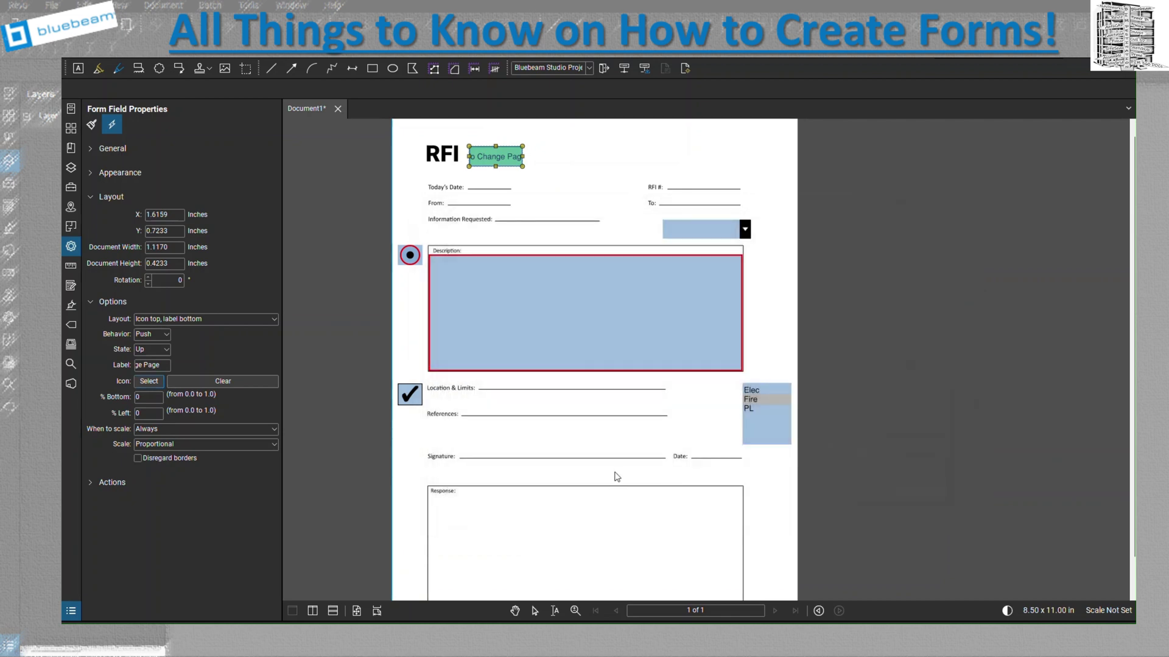
Review the button's icon scaling choices and its action trigger settings
left_click(183, 426)
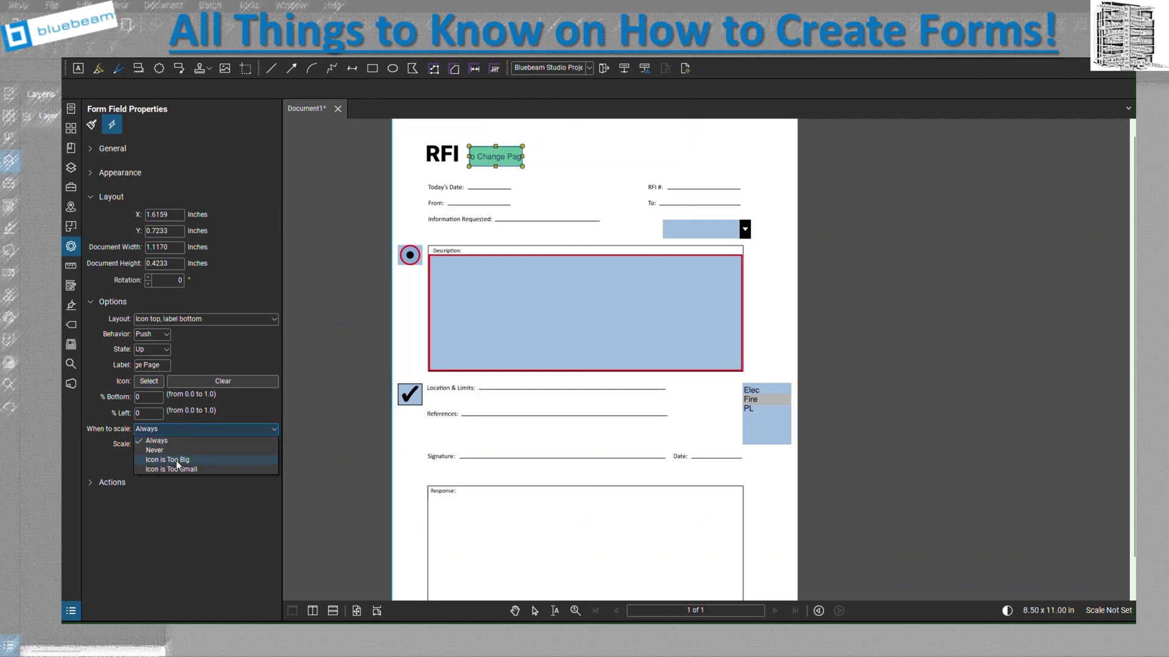
left_click(186, 502)
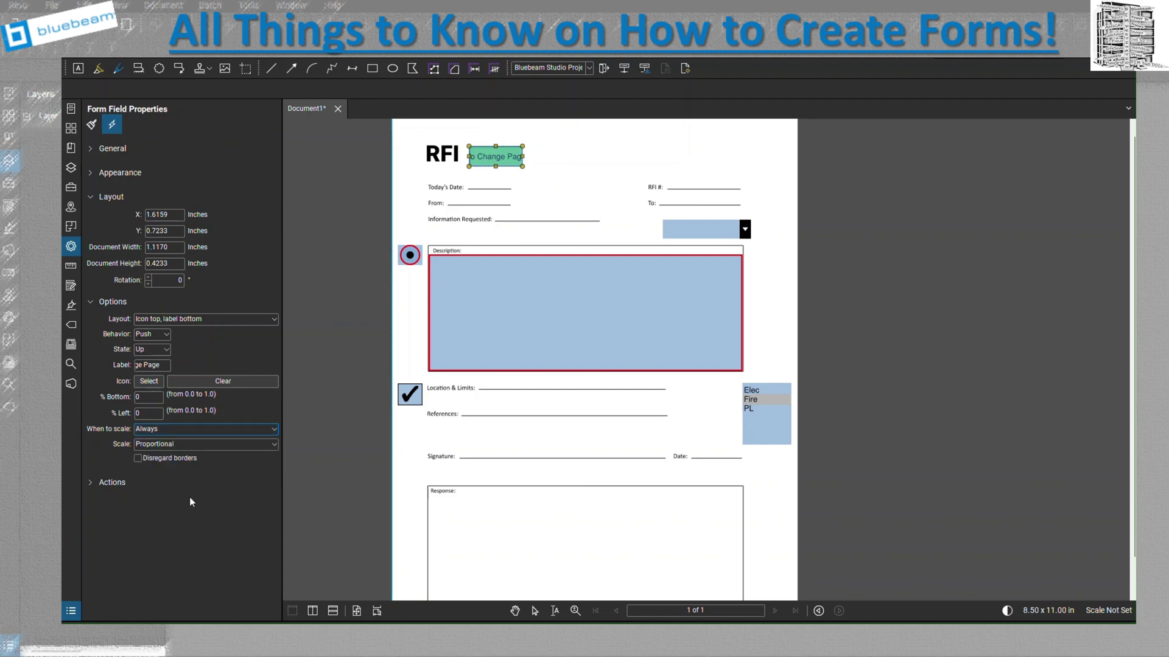
left_click(178, 443)
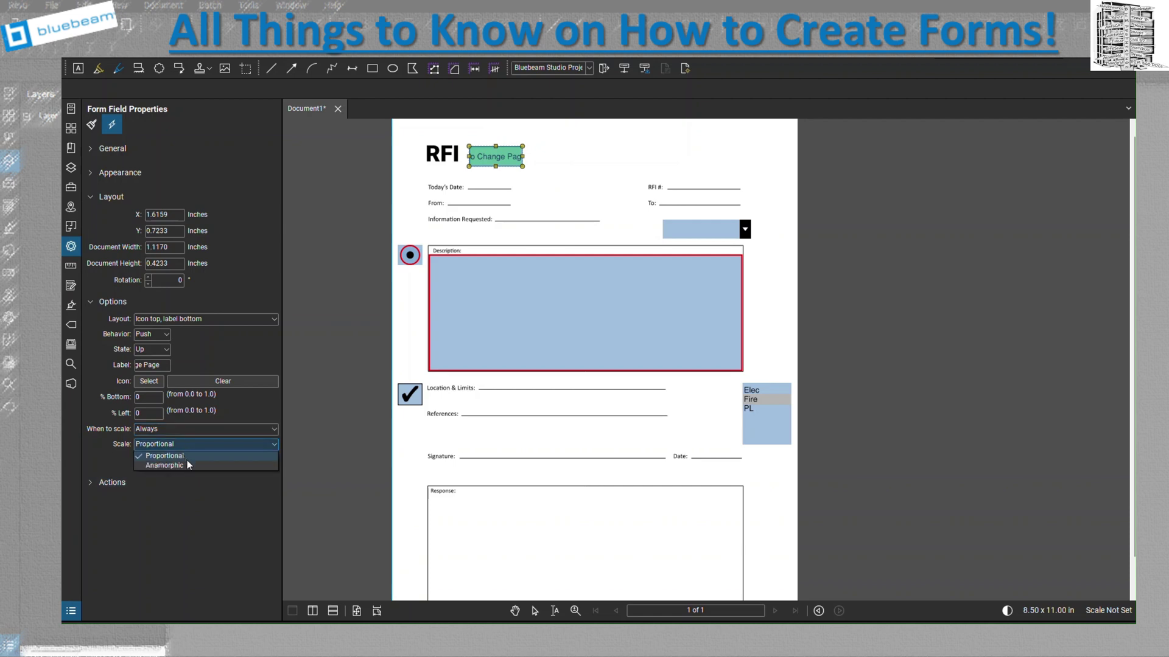
left_click(202, 510)
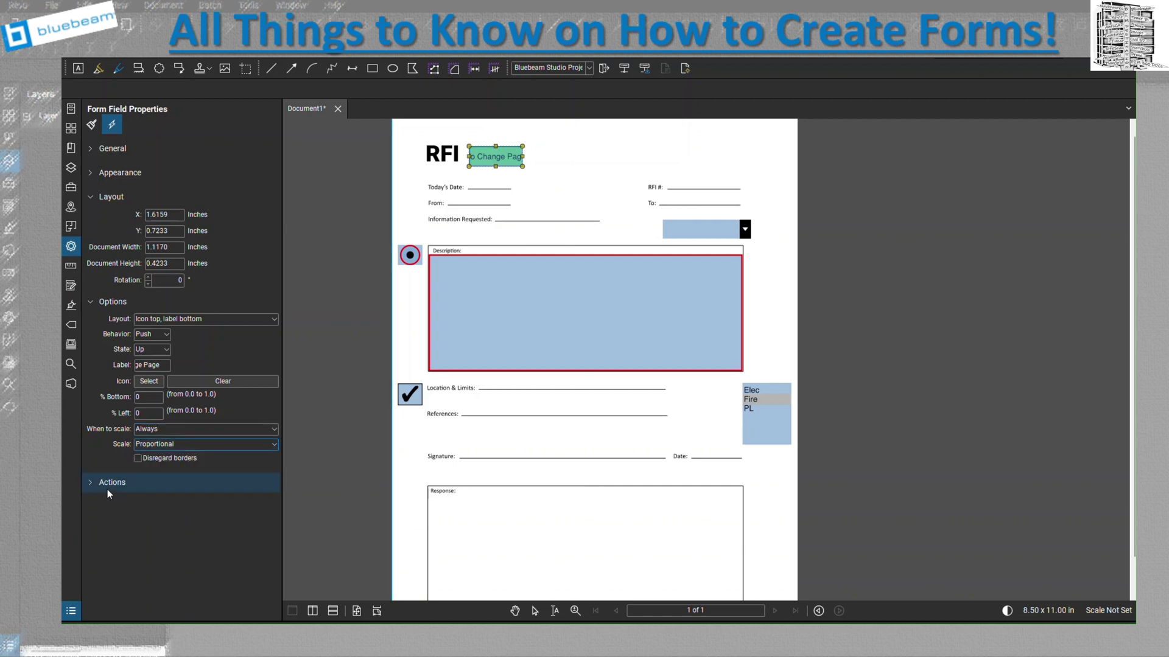
left_click(91, 482)
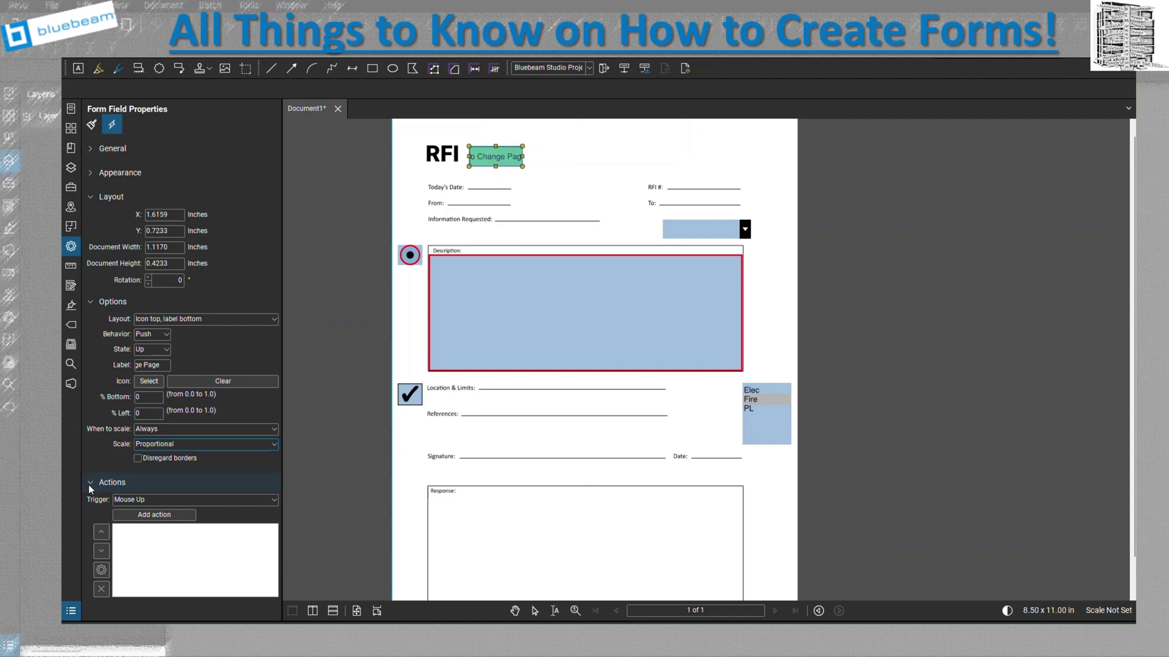
left_click(89, 485)
left_click(92, 198)
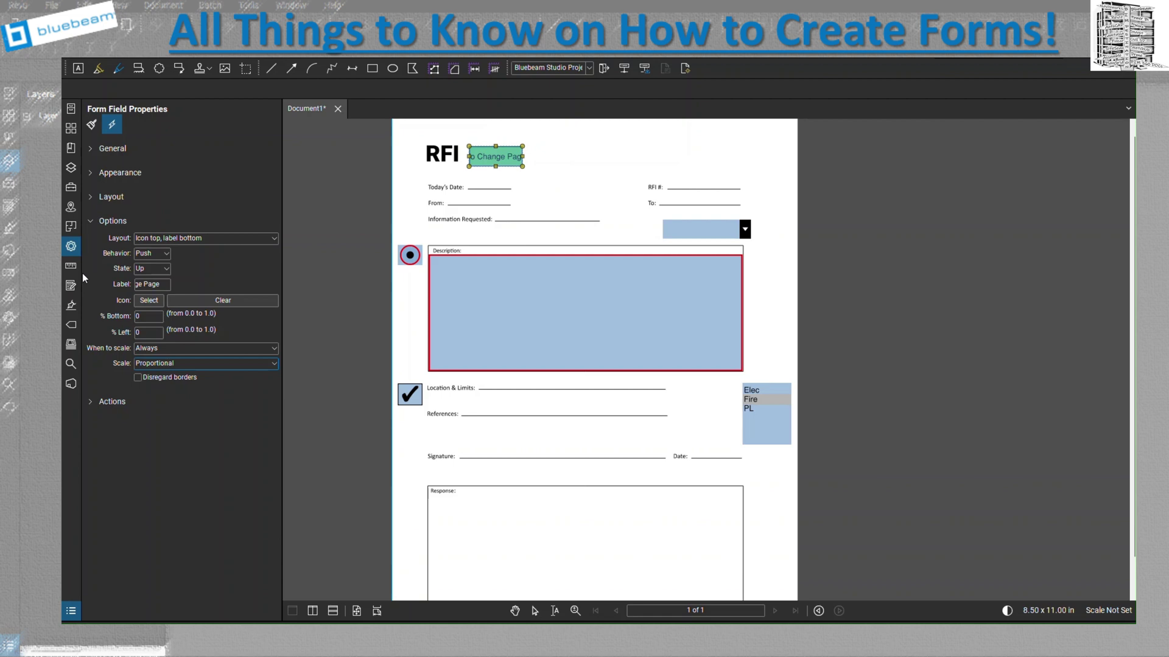
Draw a digital signature field about 4.26 by 0.18 inches on the Signature line
left_click(70, 290)
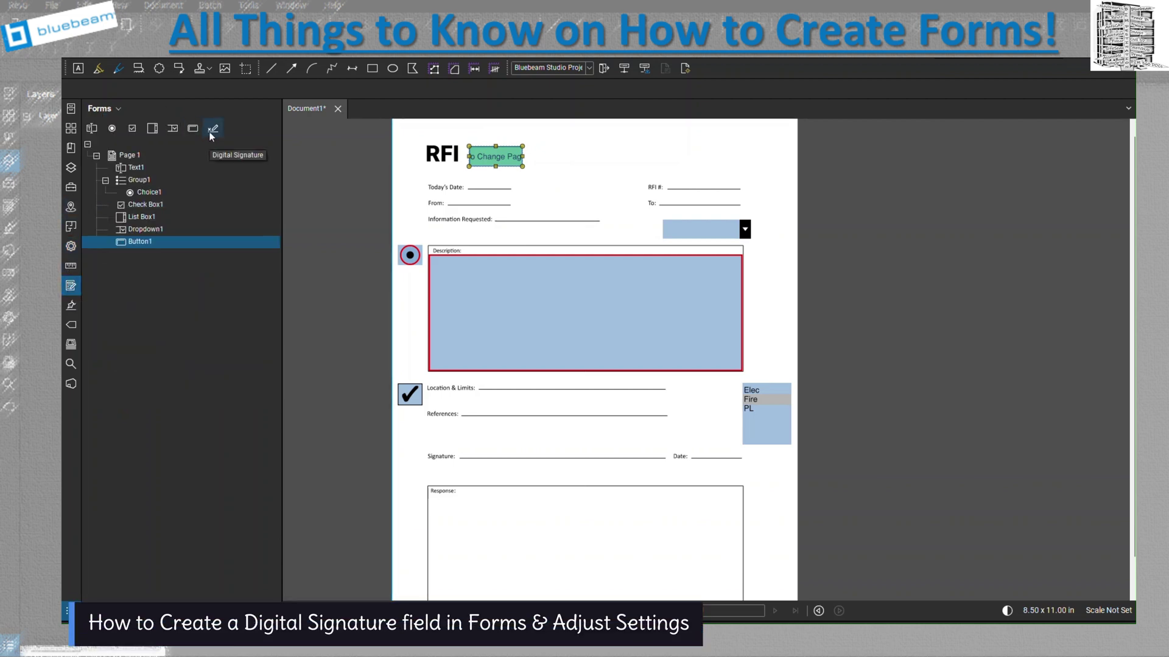
left_click(212, 128)
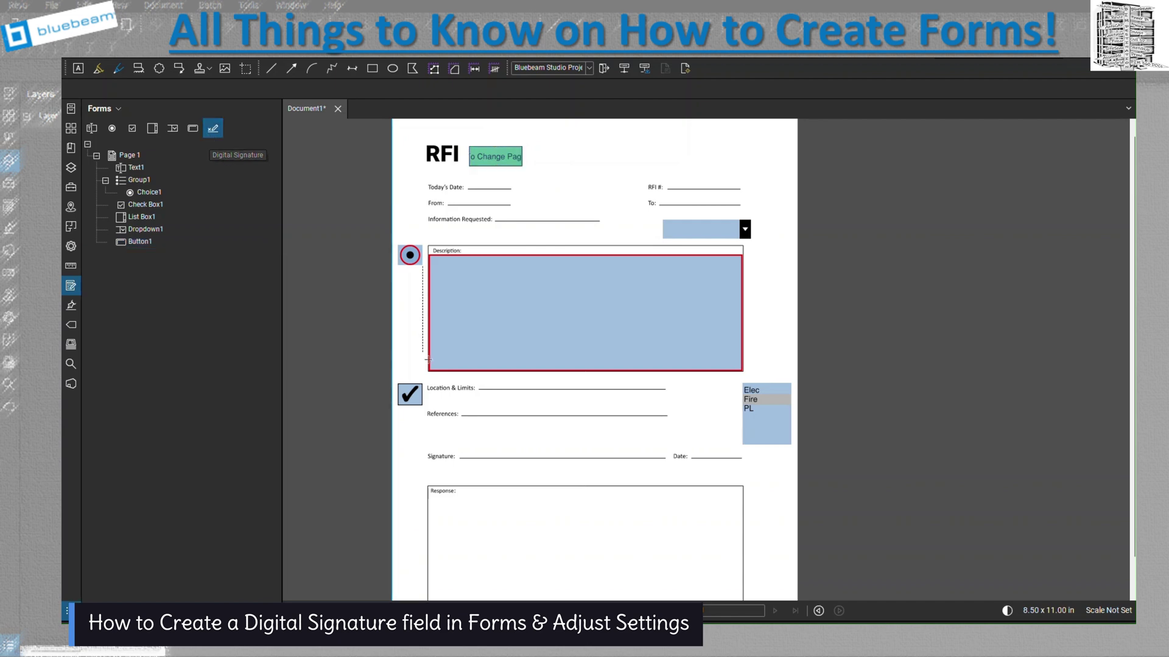
left_click_drag(480, 457, 663, 457)
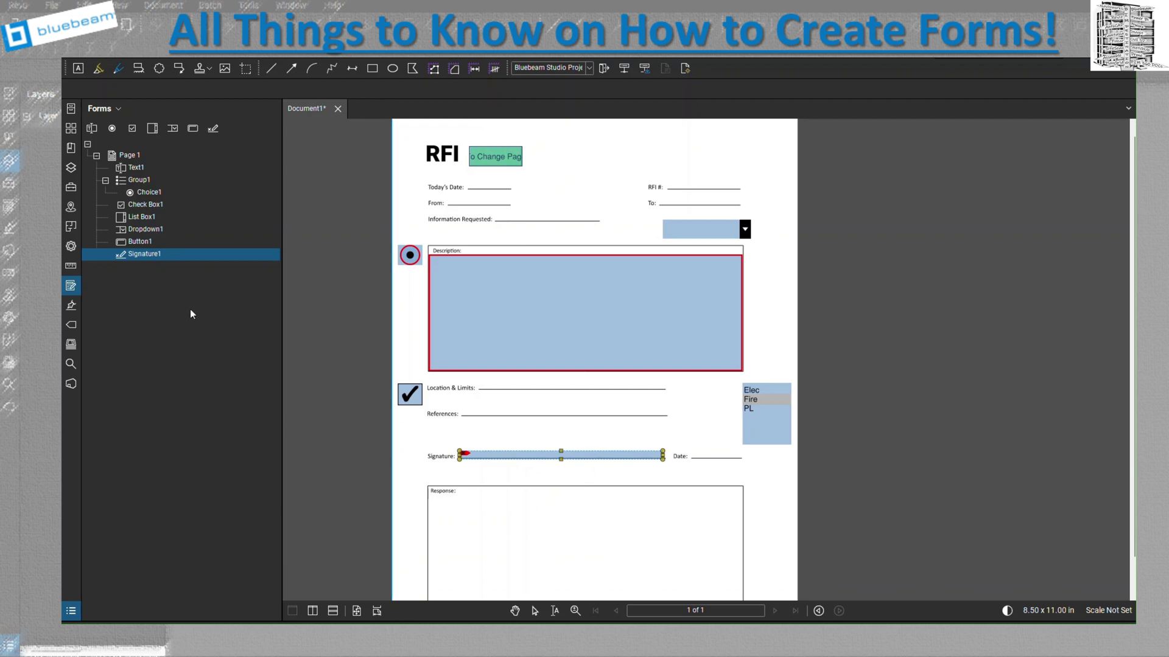
Make the signature field required in its general properties and review its action settings
left_click(71, 247)
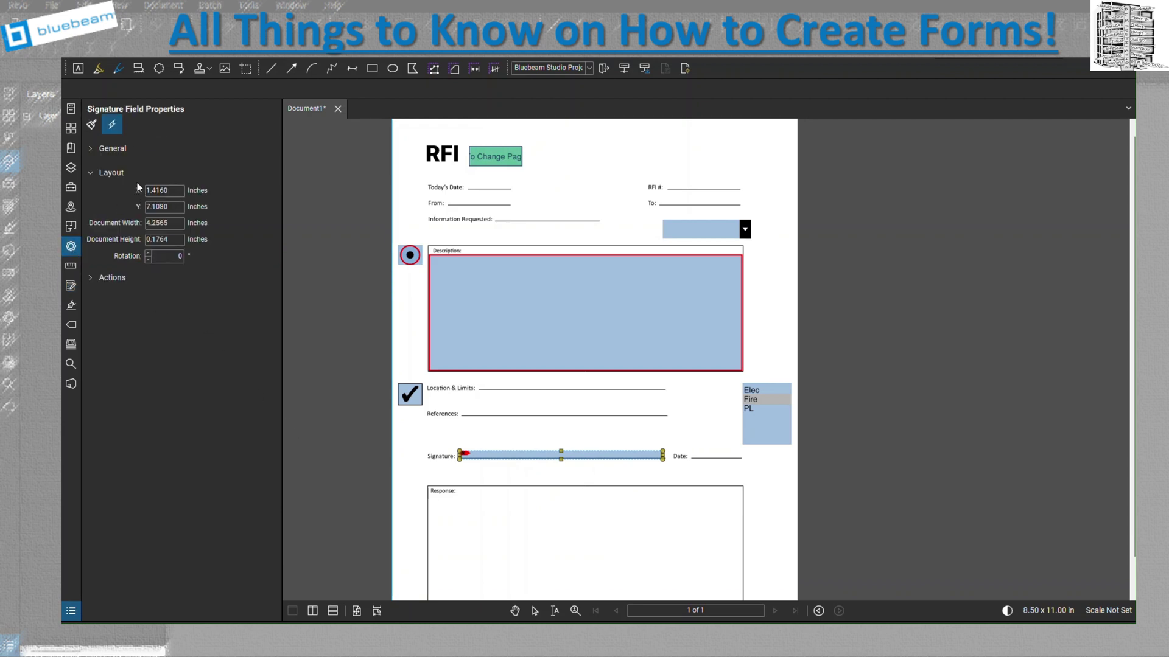
left_click(97, 150)
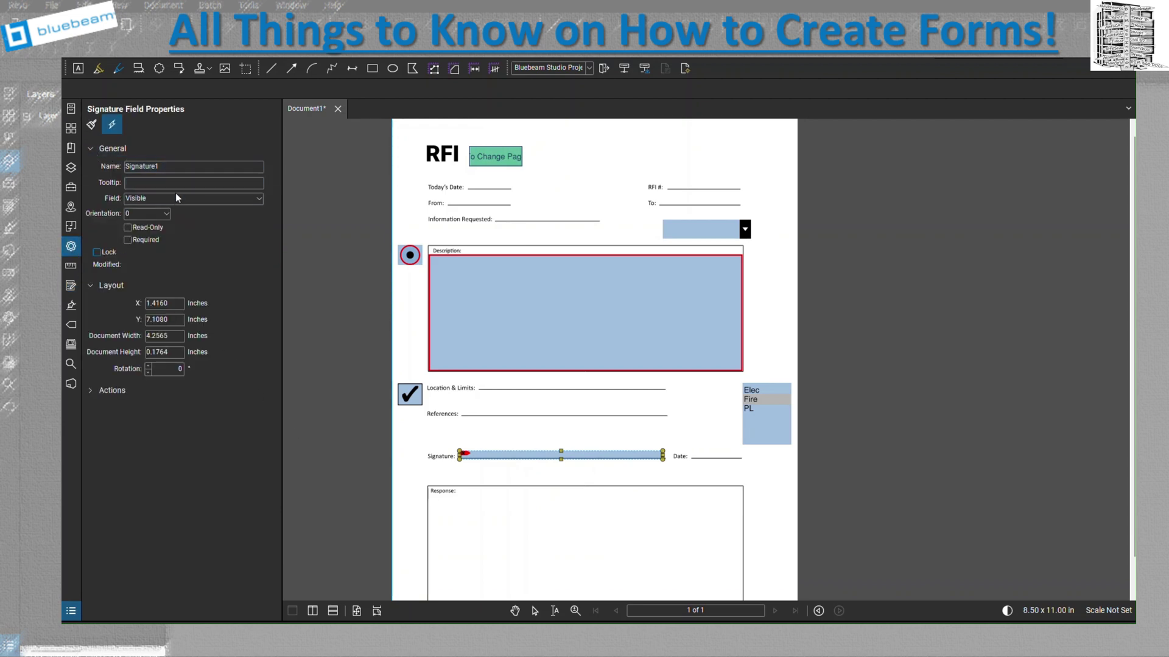
left_click(127, 241)
left_click(91, 391)
left_click(93, 392)
Leave field editing and choose Approved in the dropdown above the Description box
mouse_move(324, 368)
left_mouse_down()
mouse_move(758, 134)
mouse_move(761, 225)
left_mouse_up()
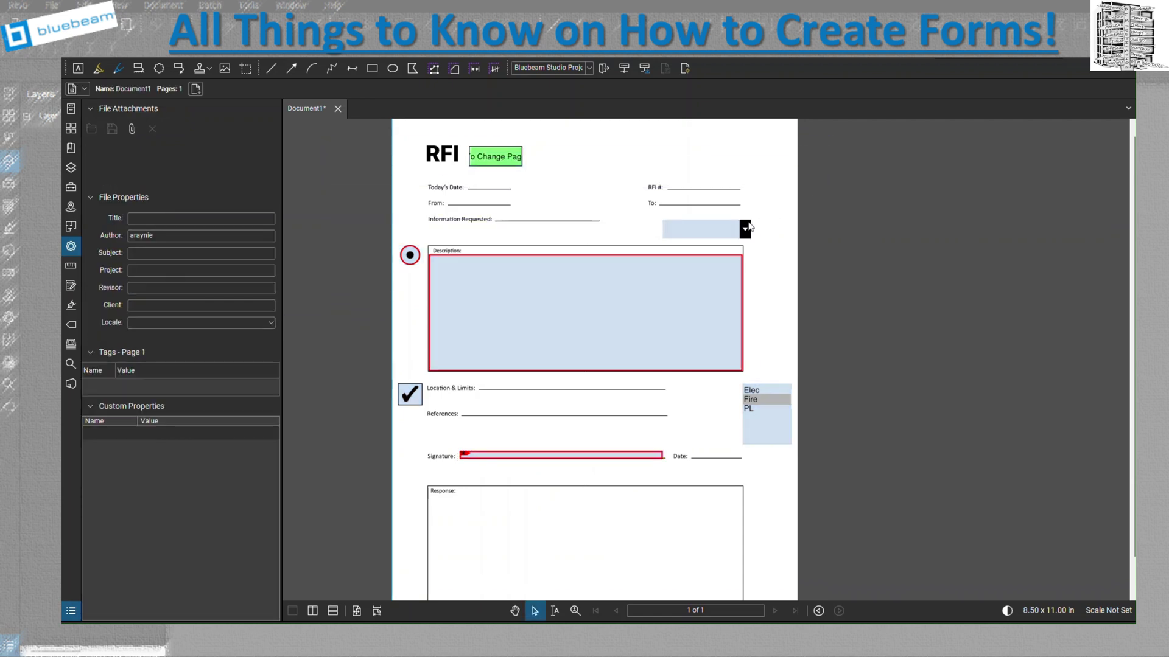
left_click(745, 229)
left_click(746, 241)
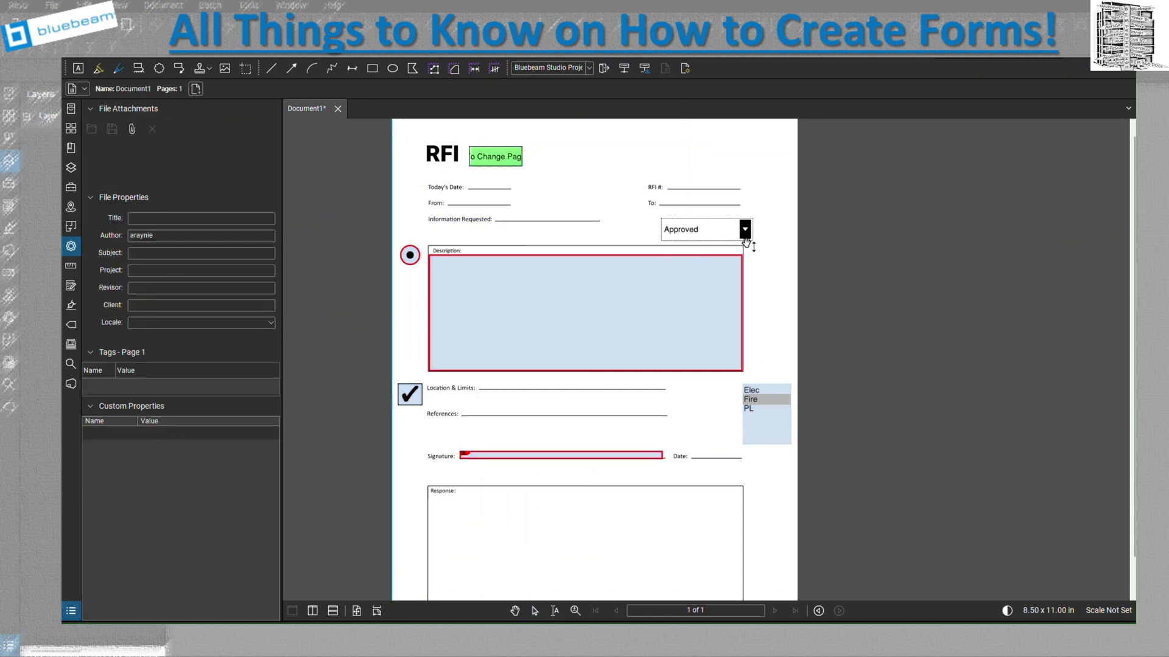
left_click(893, 354)
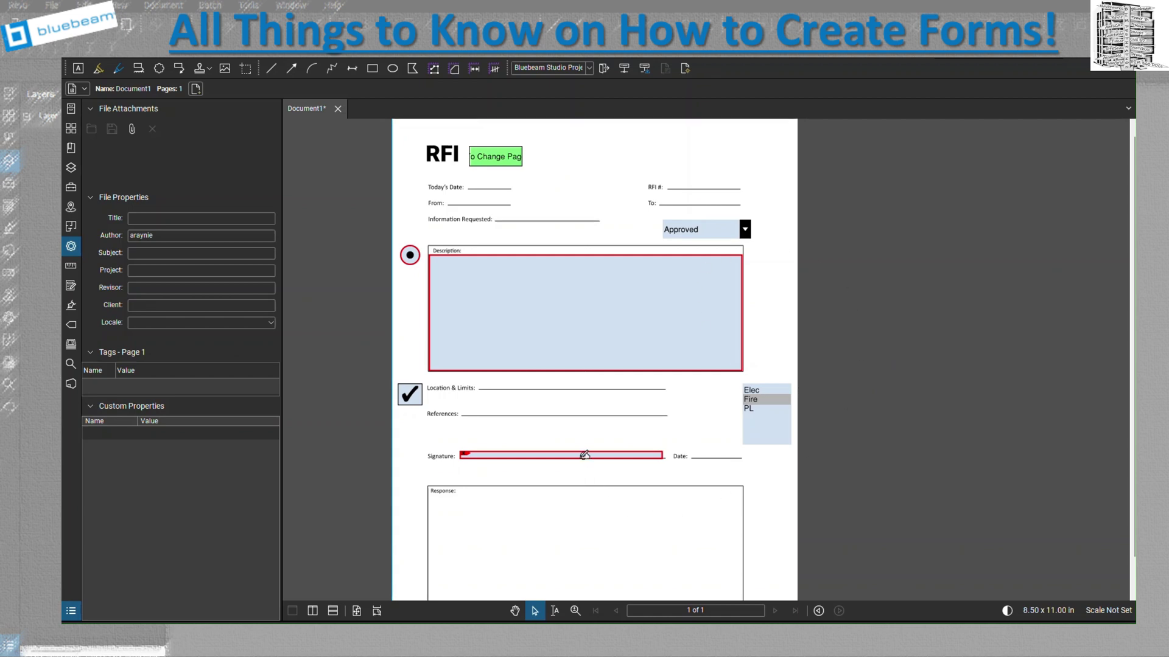
Try to sign the signature field by browsing for an existing digital ID file, and close the file browser
left_click(608, 453)
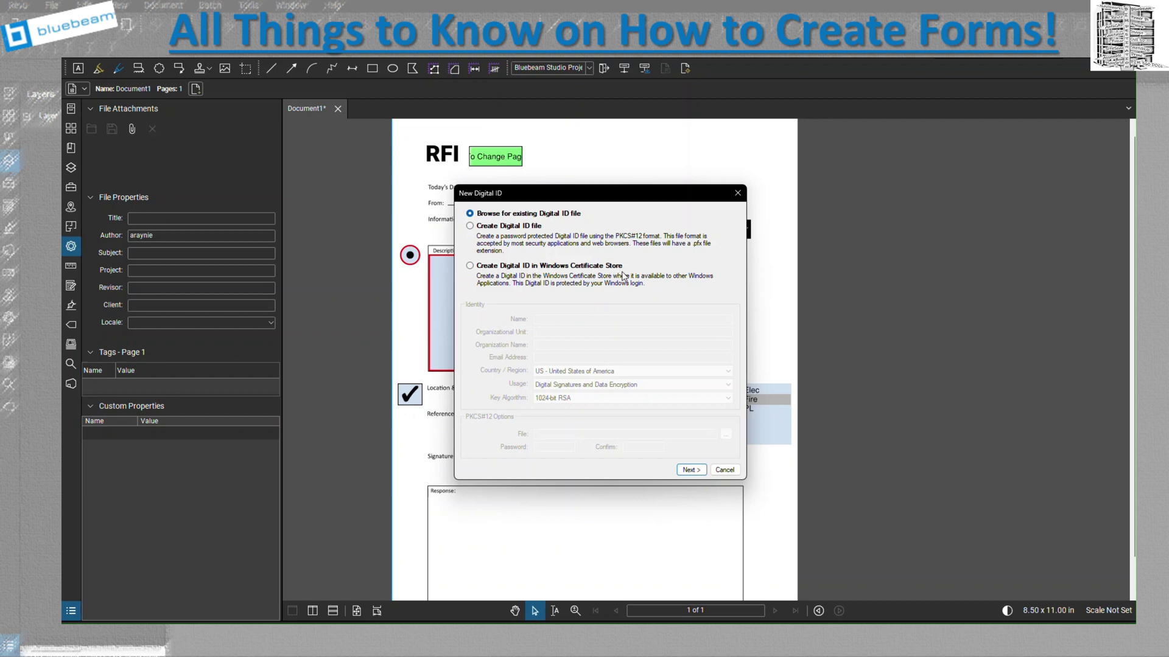
left_click(704, 471)
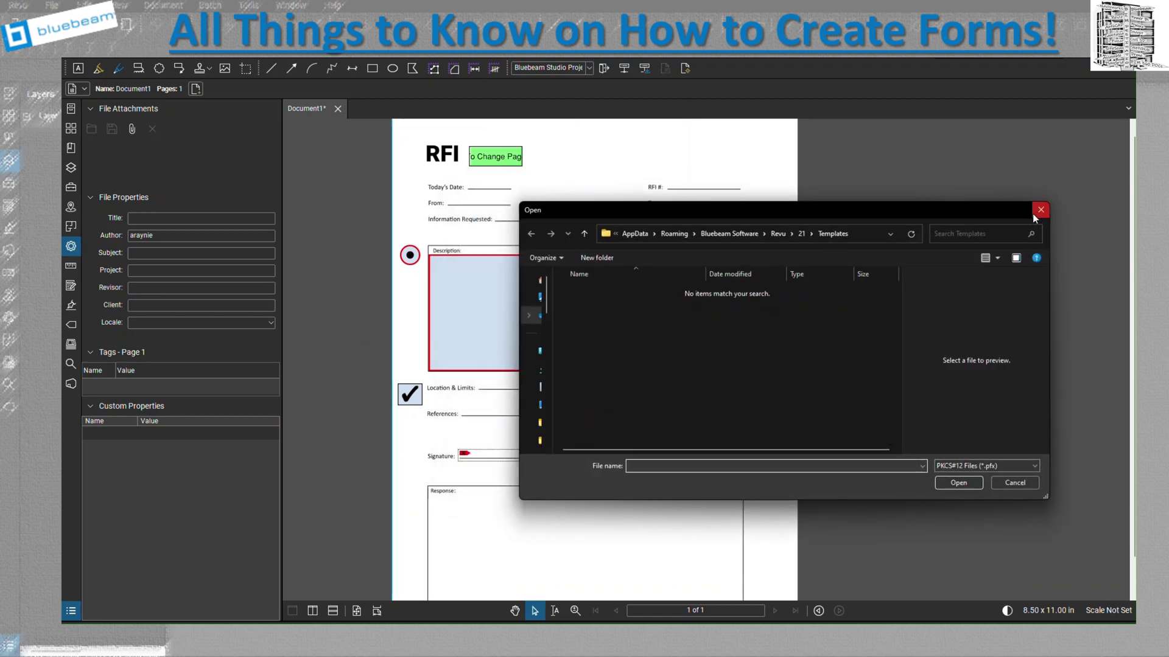
left_click(1040, 210)
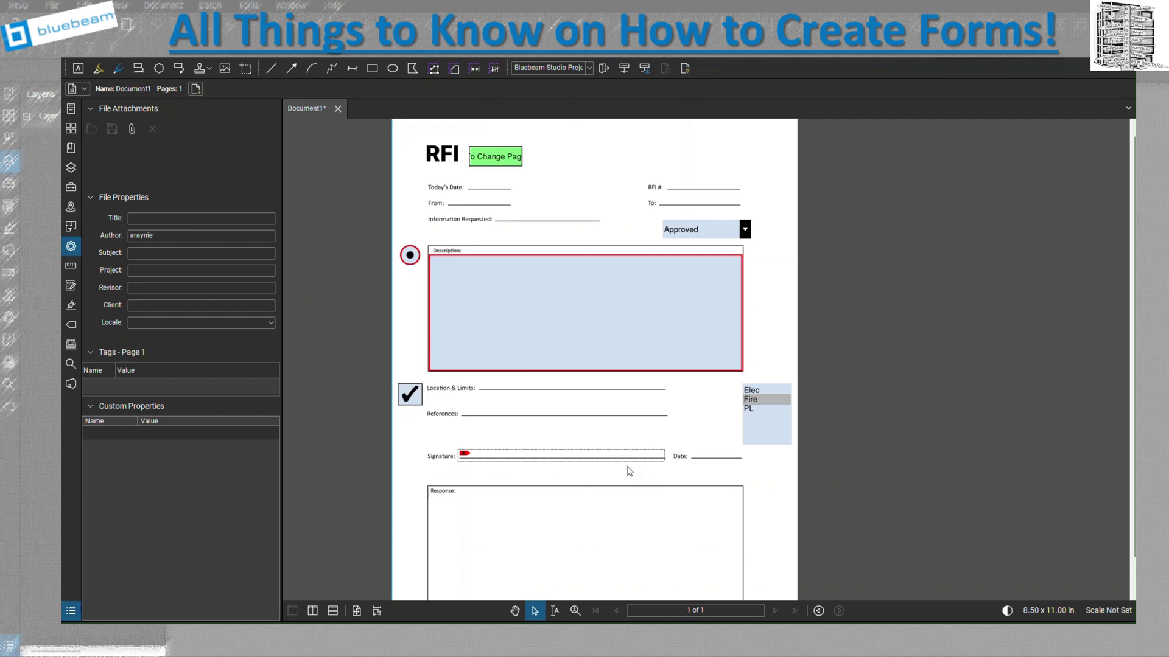
scroll(609, 439, "down", 1)
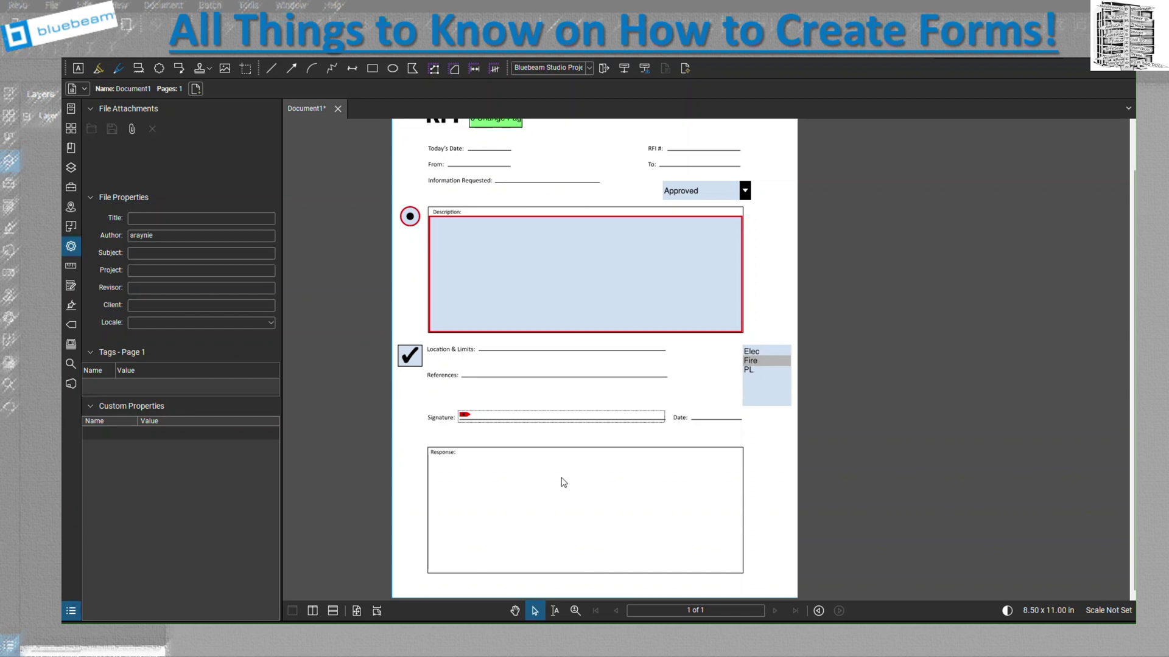
scroll(564, 483, "up", 1)
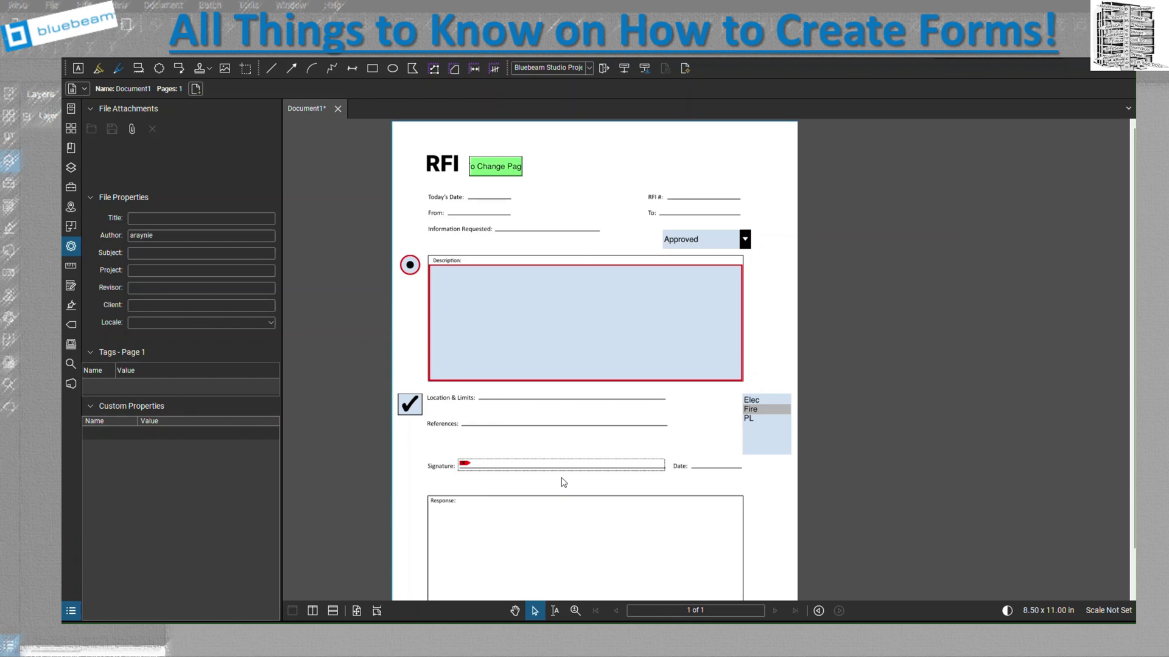
mouse_move(399, 140)
left_mouse_down()
mouse_move(637, 476)
mouse_move(799, 555)
left_mouse_up()
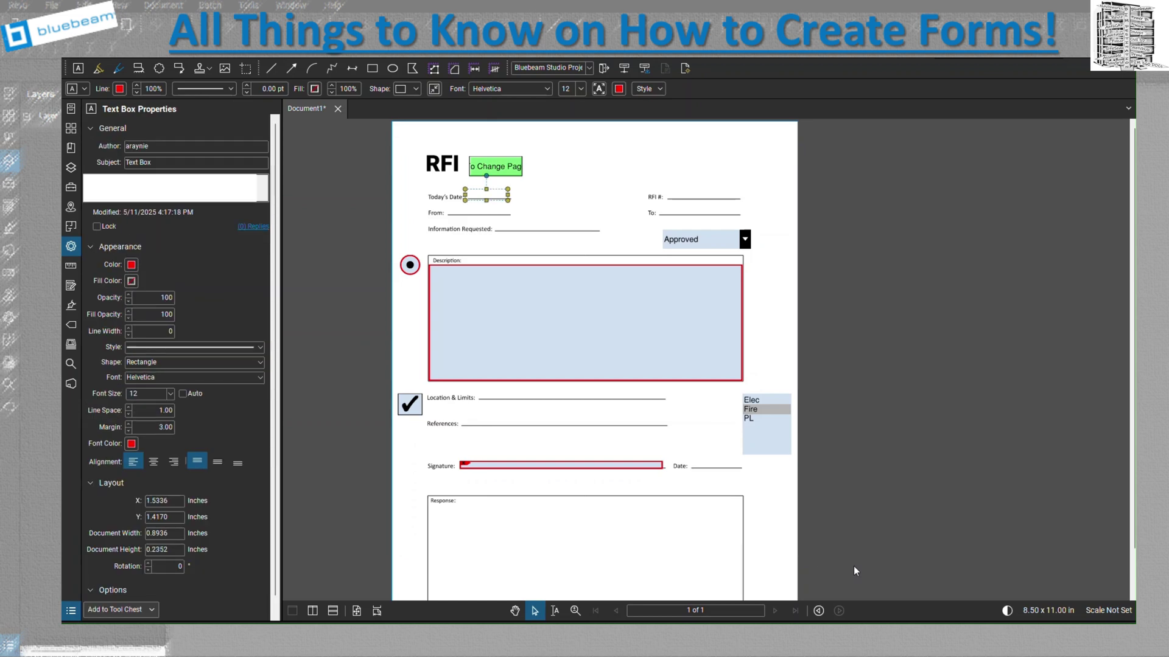
left_click(838, 562)
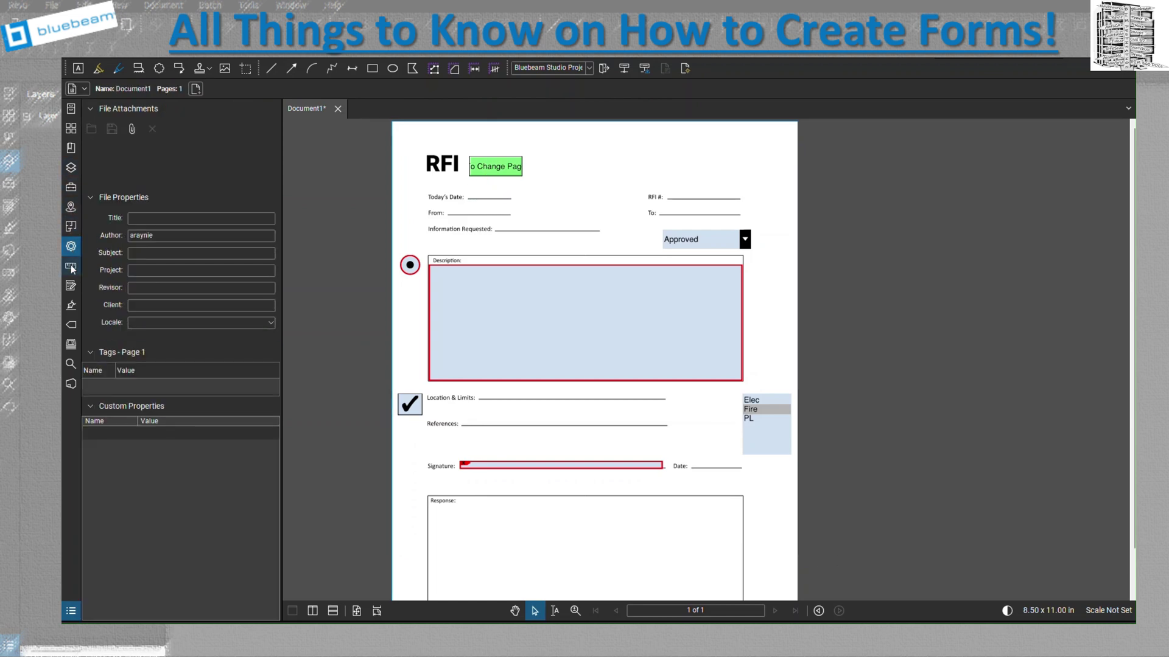
Delete all form fields on page 1: the text field, radio group, check box, list box, dropdown, button and signature
left_click(71, 286)
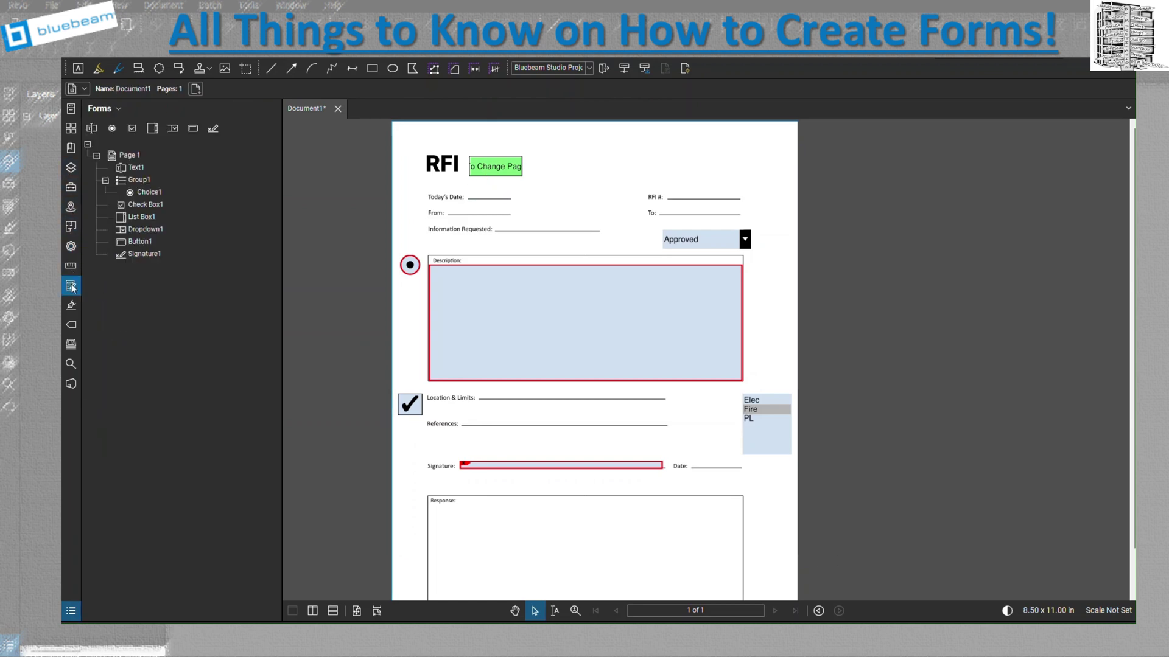
left_click(129, 167)
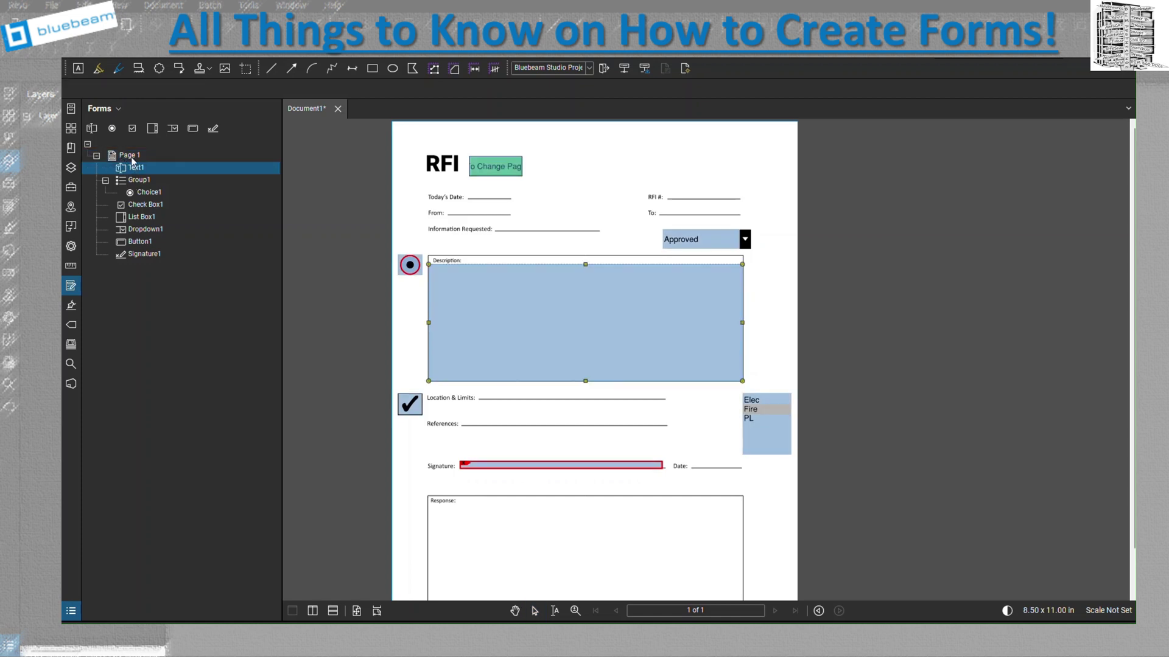
left_click(131, 157)
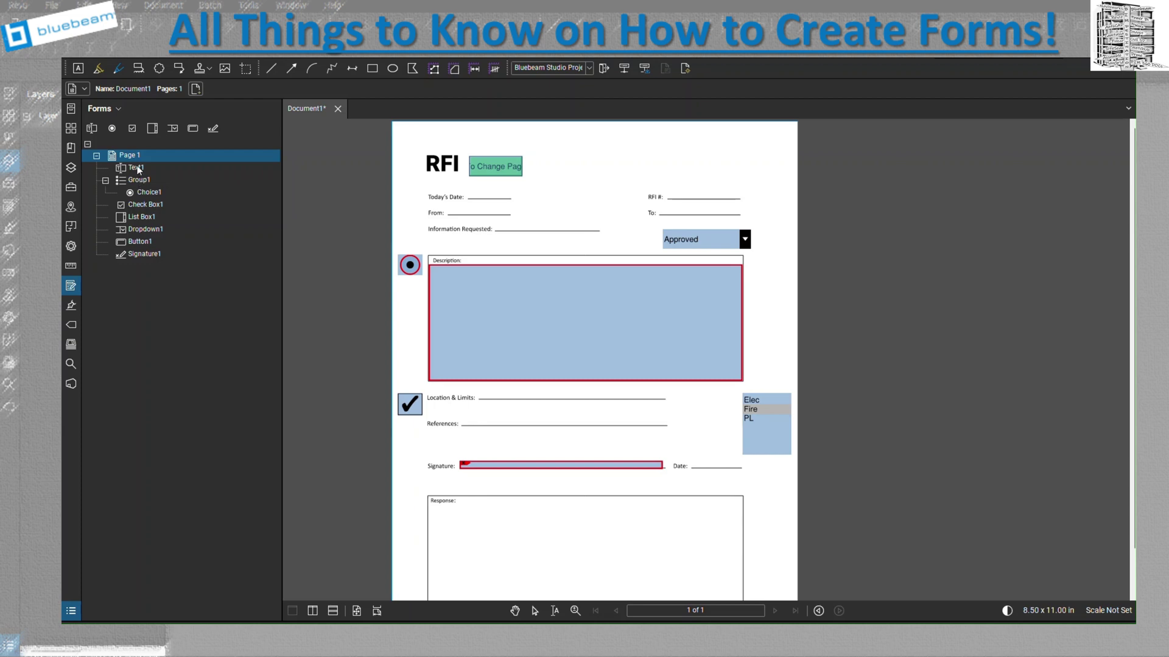
left_click(136, 167)
key("Delete")
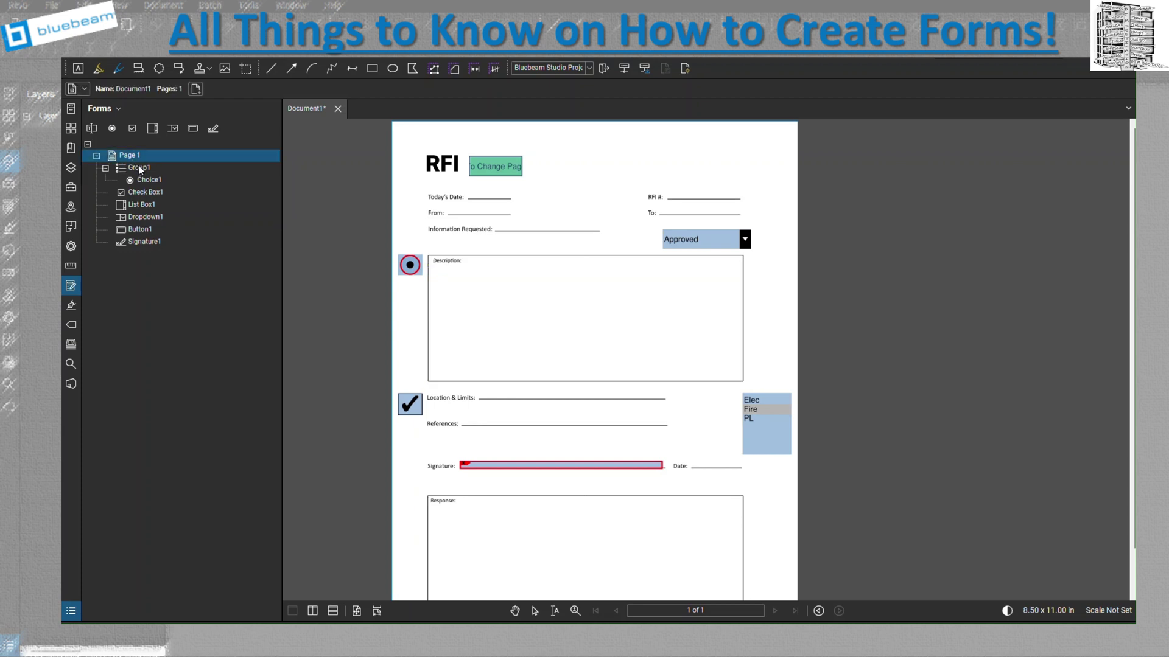
left_click(137, 167)
key("Delete")
left_click(140, 173)
key("Delete")
left_click(141, 173)
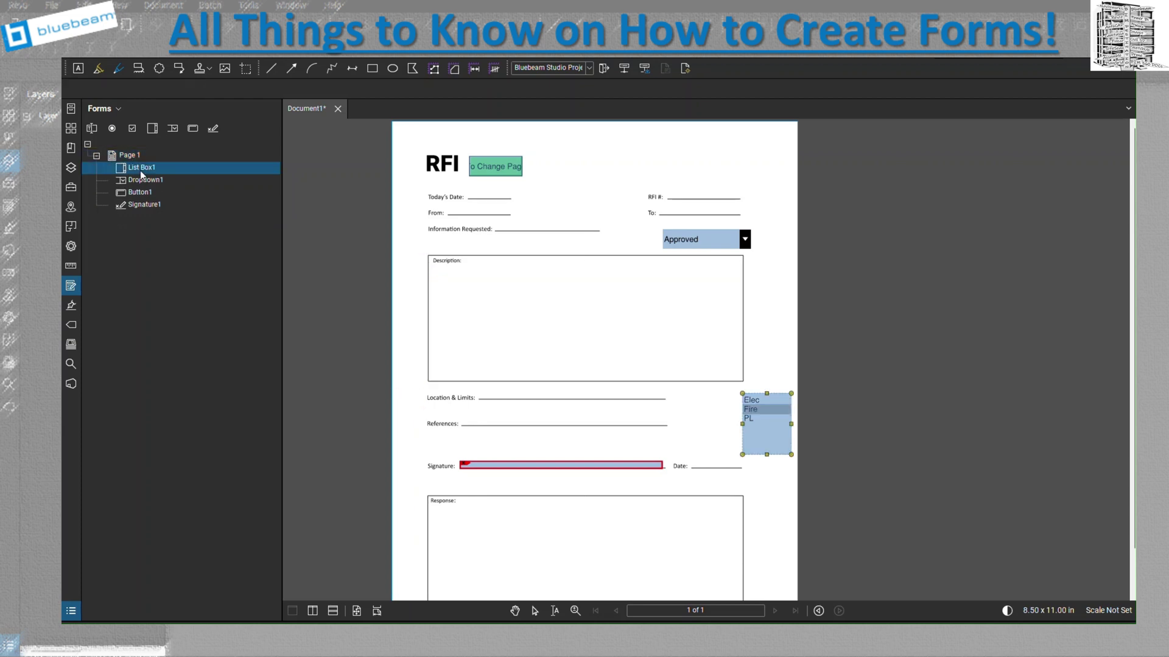
key("Delete")
left_click(141, 173)
key("Delete")
left_click(141, 167)
key("Delete")
left_click(143, 167)
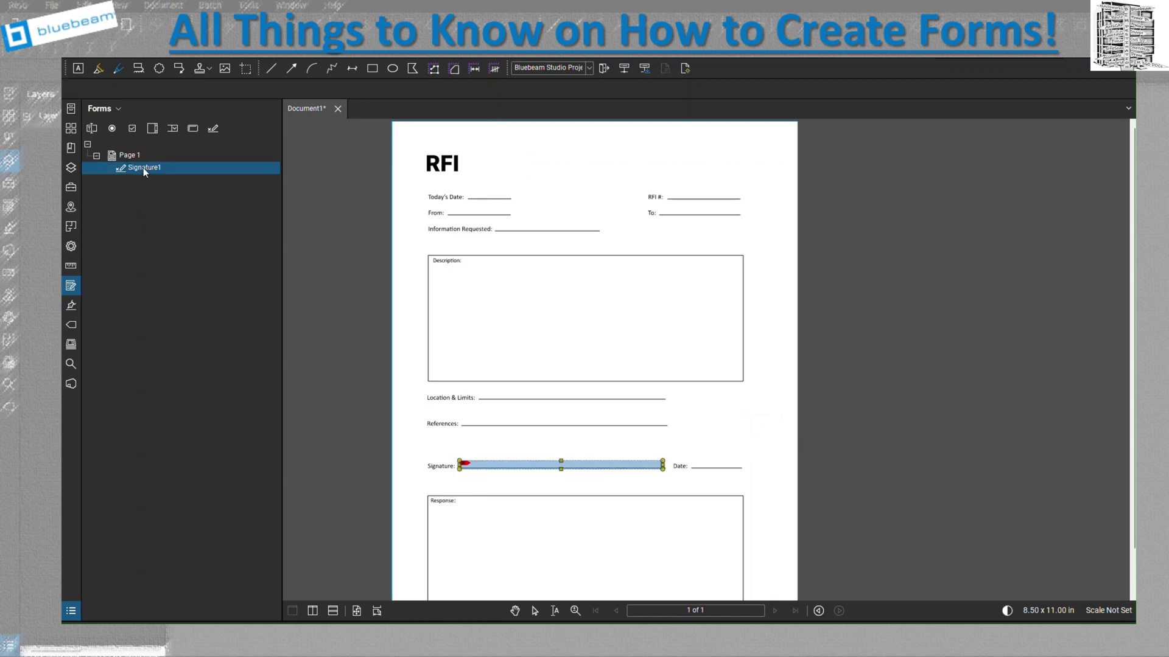
key("Delete")
Automatically create form fields for the blank lines and boxes of the RFI page
left_click_drag(313, 297, 558, 294)
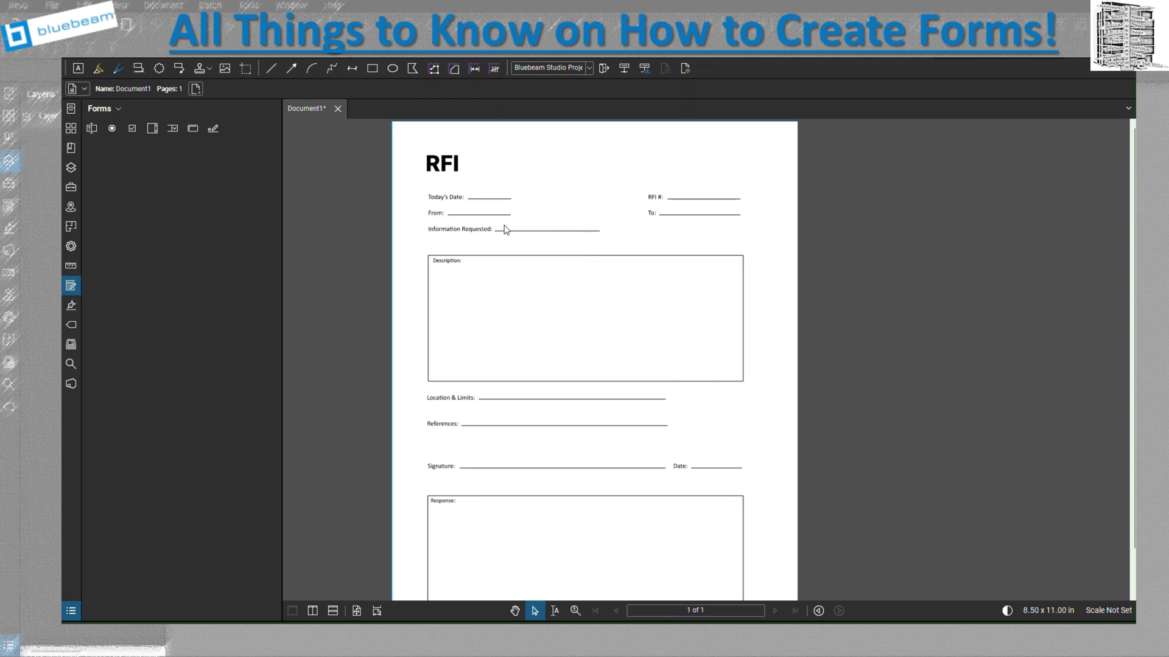
right_click(296, 58)
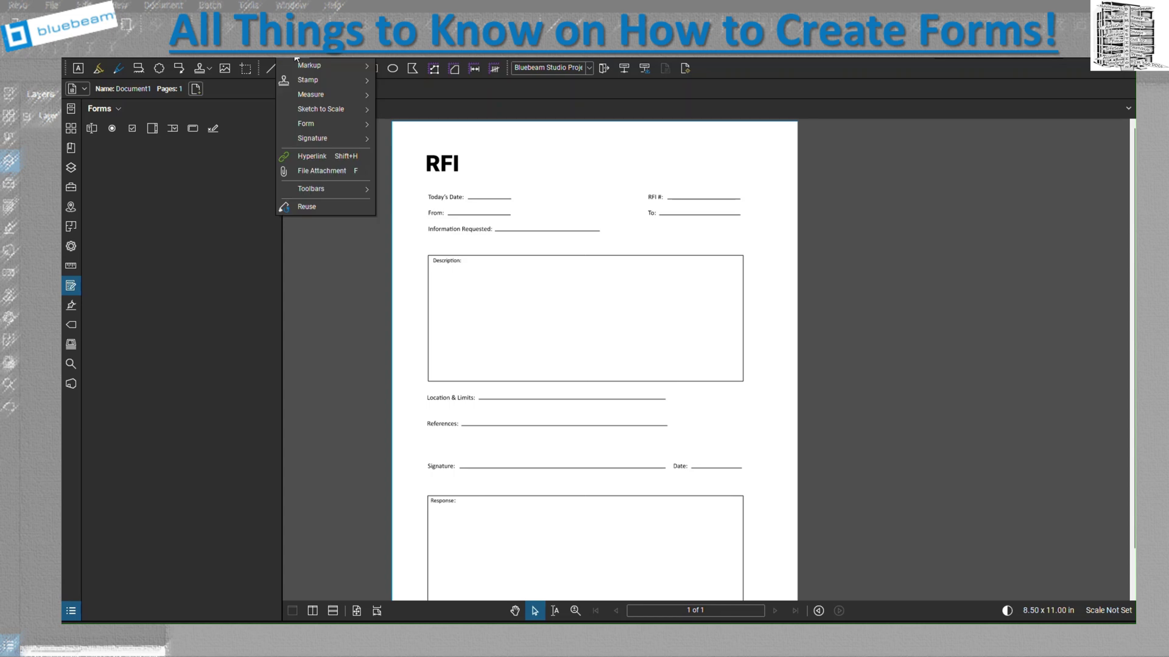
mouse_move(329, 123)
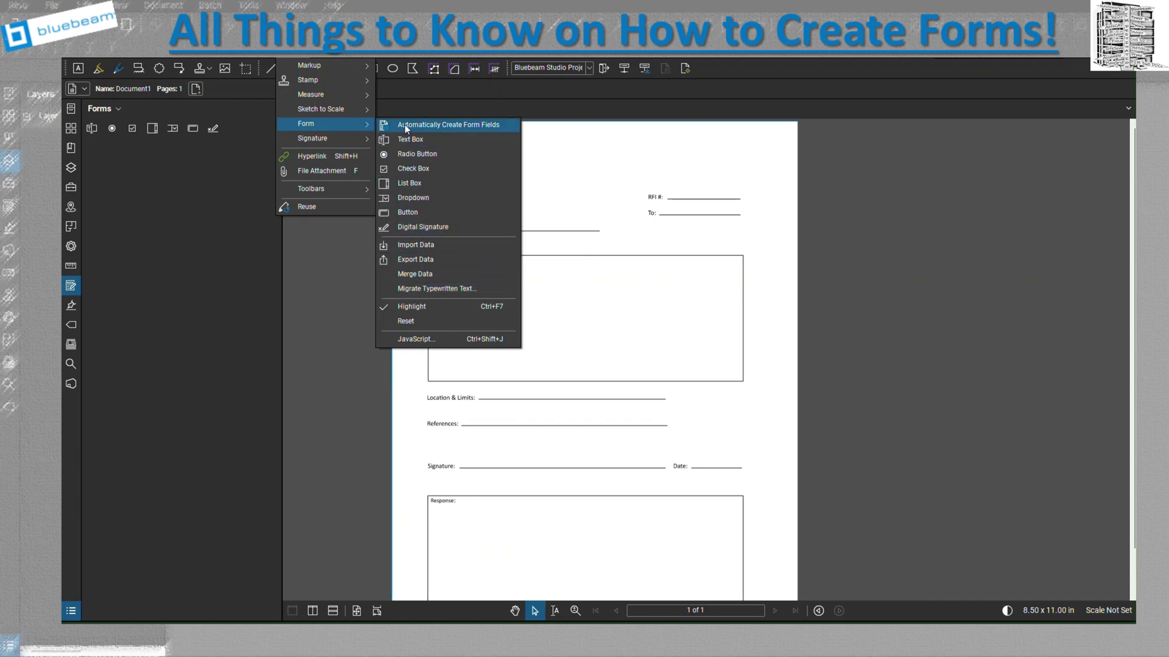
left_click(478, 129)
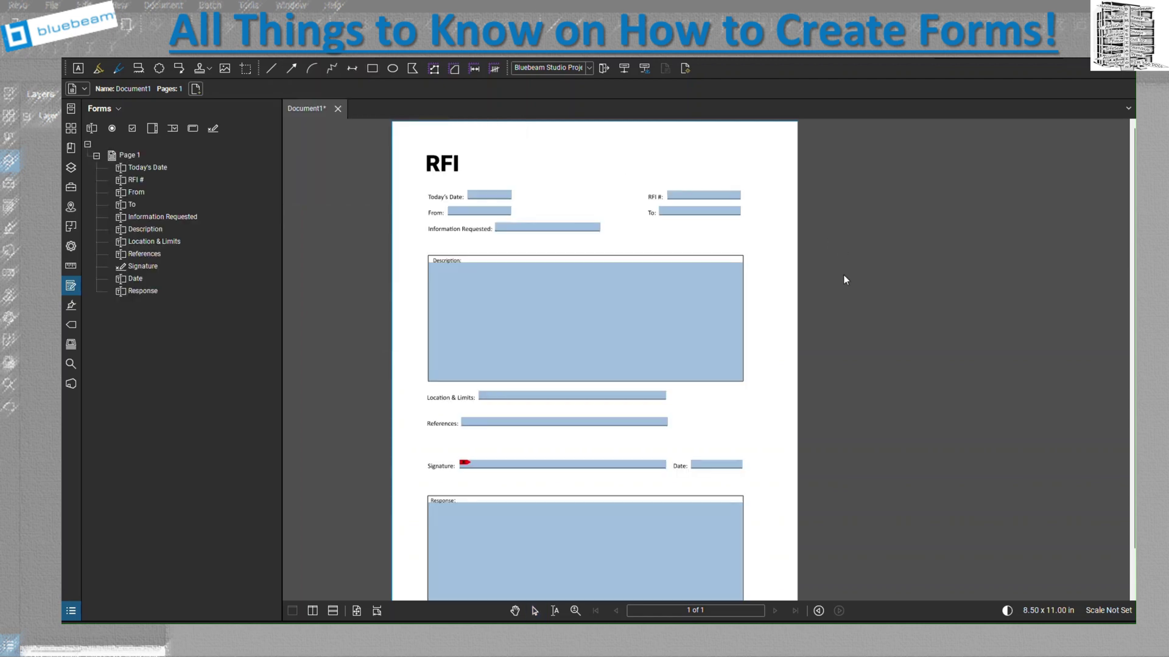